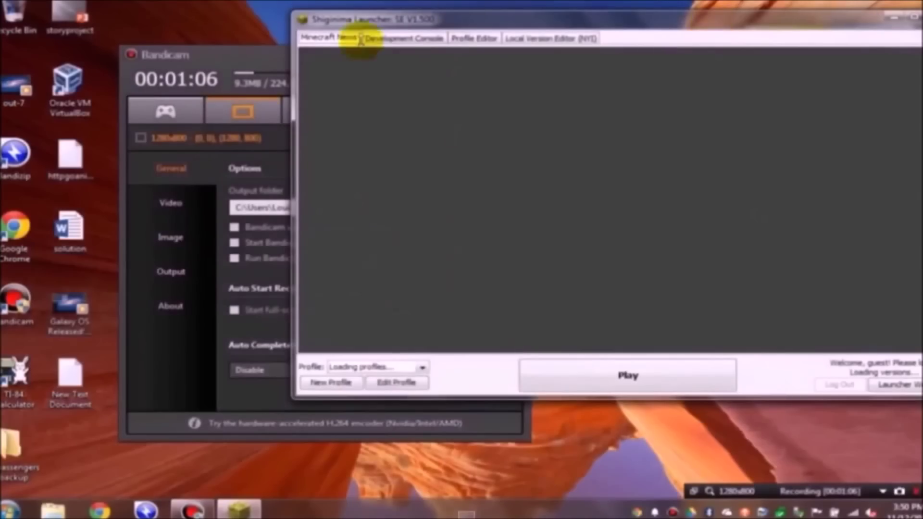
Move the Bandicam window down and left, in front of the Shiginima Launcher
drag(258, 59, 120, 83)
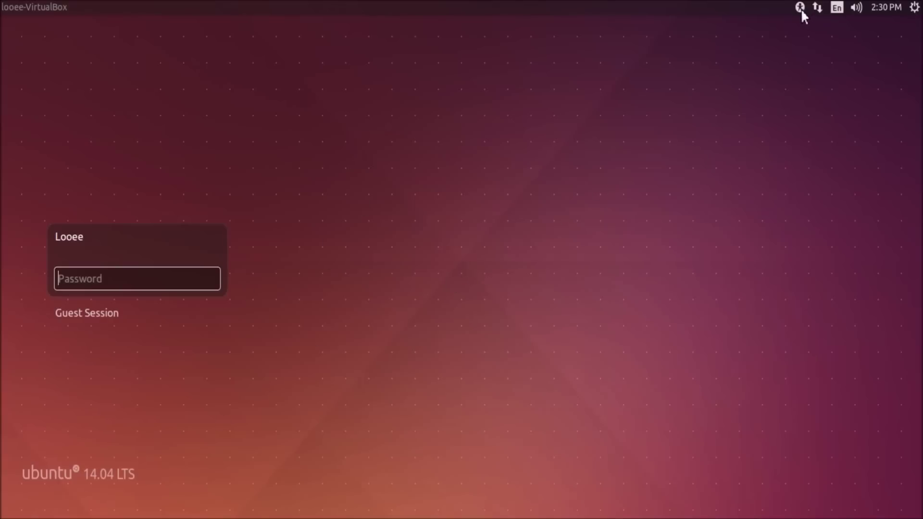
Browse the top-bar status menus and close the accessibility menu without changes
click(913, 8)
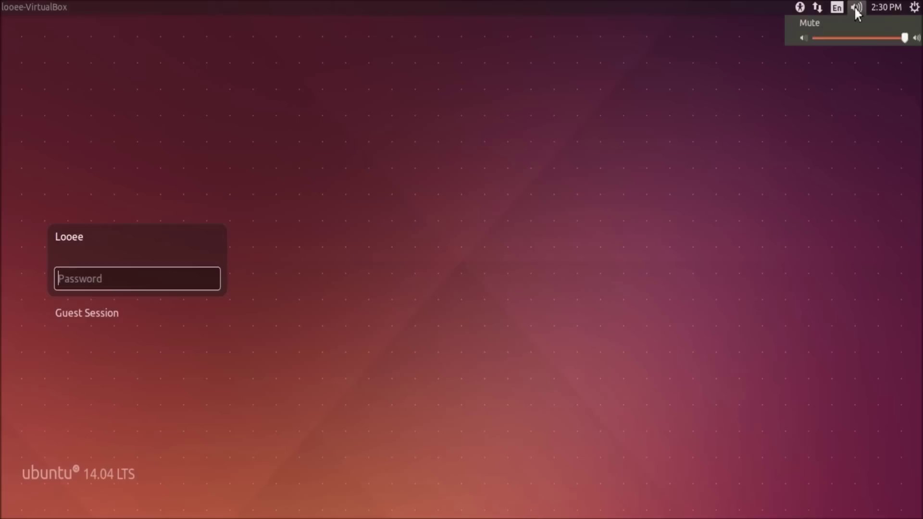
mouse_move(822, 7)
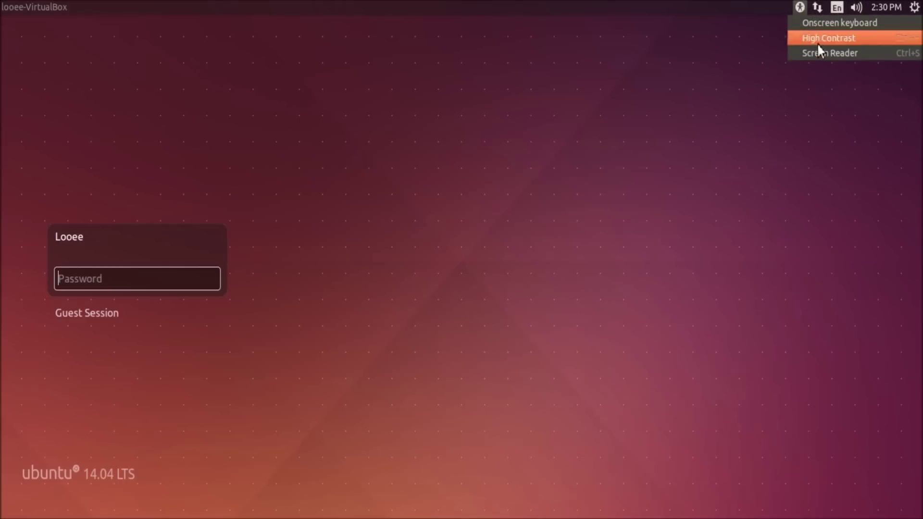
click(242, 261)
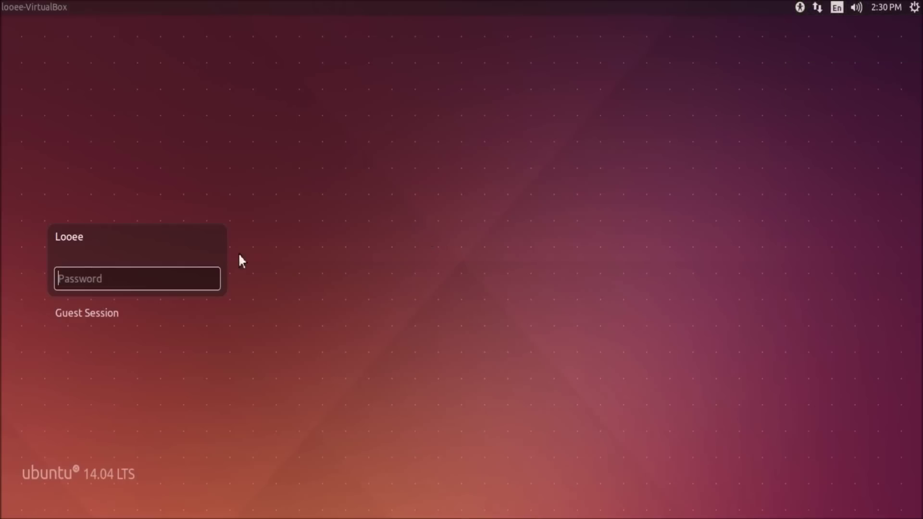
Try the guest option, then sign in to the regular user account with its password
click(104, 316)
click(73, 208)
text(123)
key(Return)
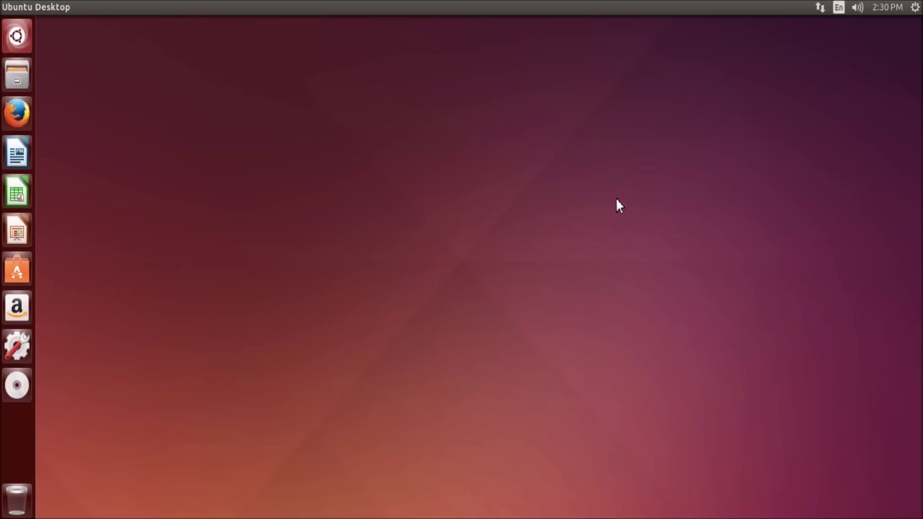
Draw a selection box on the desktop, check the session menu, then open the Dash
drag(480, 263, 412, 344)
click(914, 7)
mouse_move(887, 7)
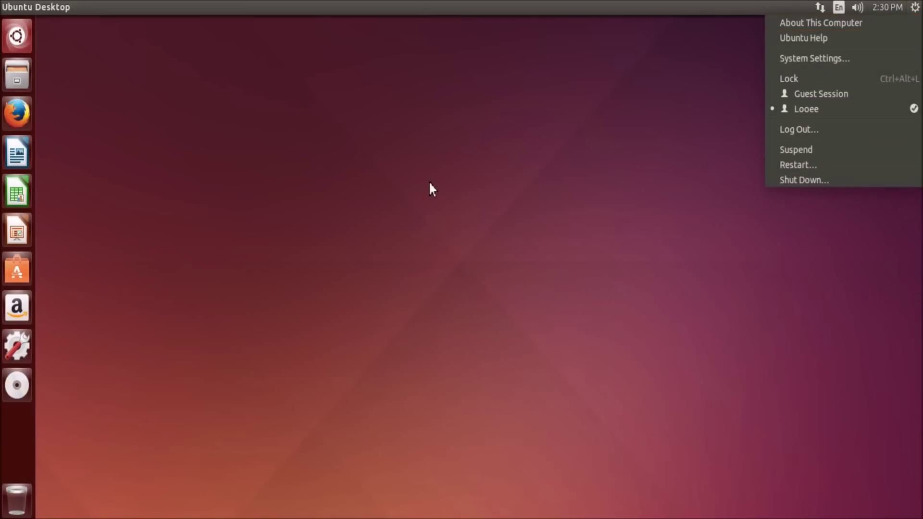
click(437, 202)
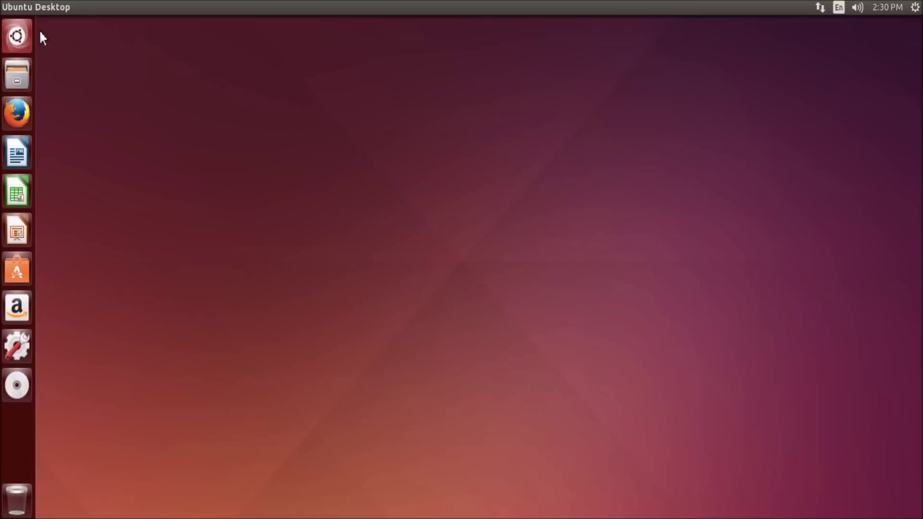
click(26, 29)
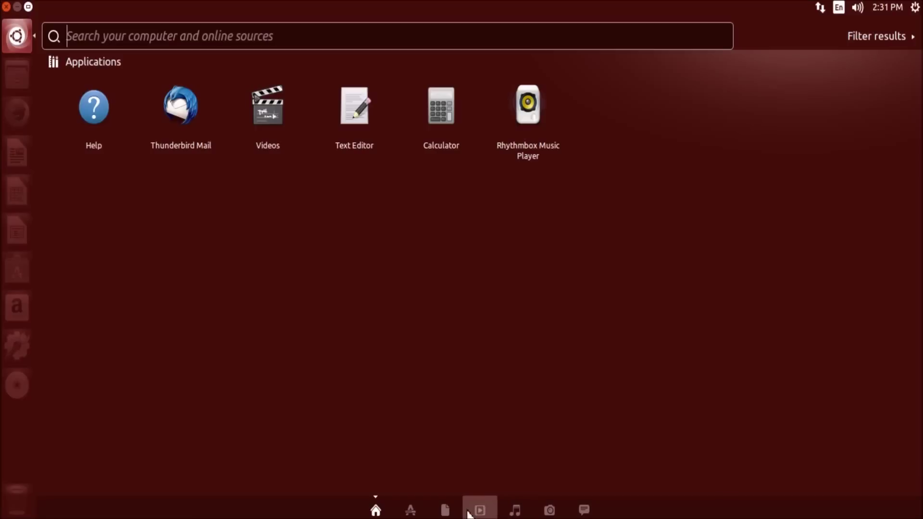
Focus the Dash search field, then dismiss the Dash with Escape
click(140, 38)
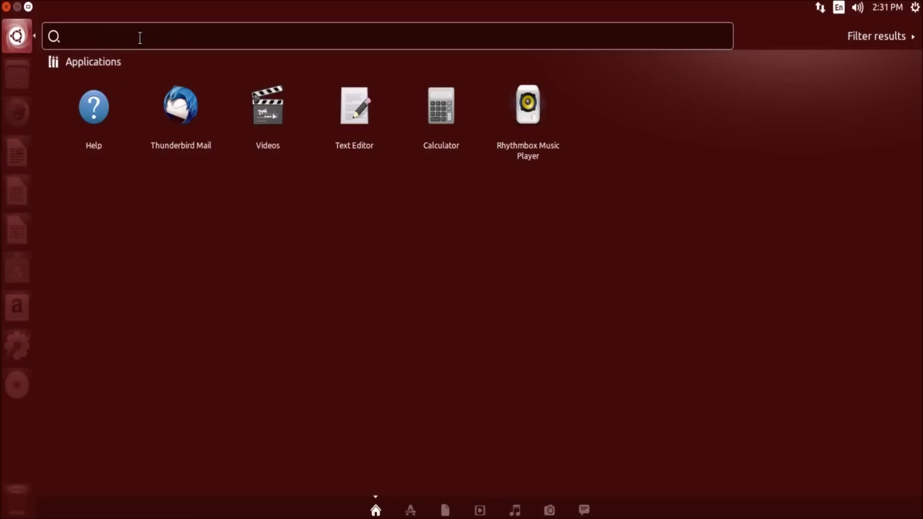
key(Escape)
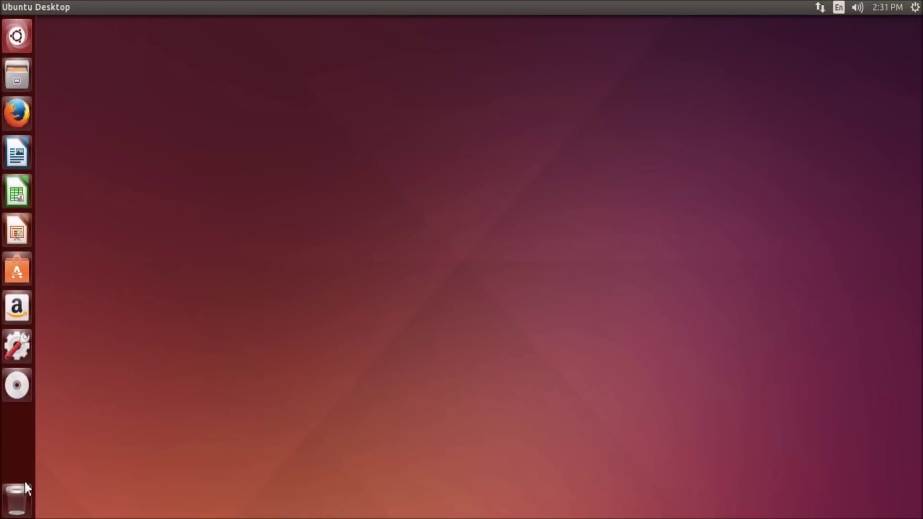
Open Files, center the Home window, and view the Computer root
click(17, 76)
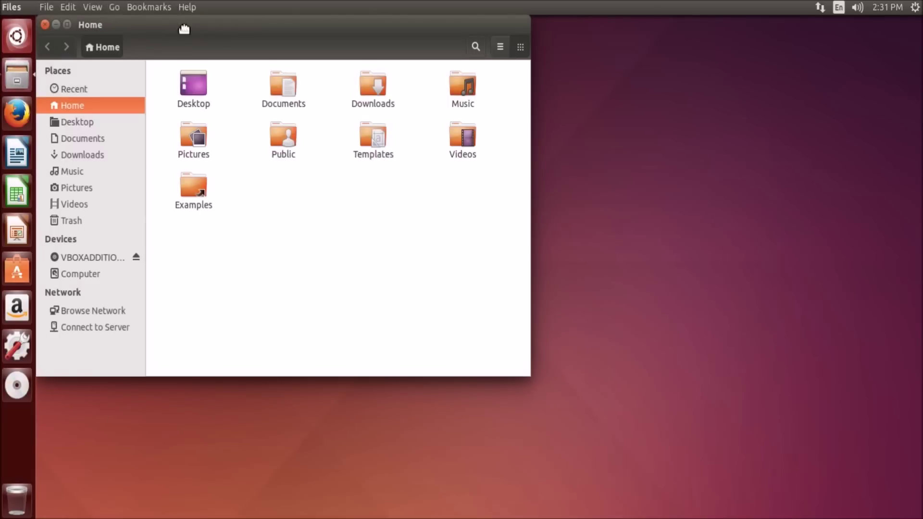
drag(184, 29, 414, 100)
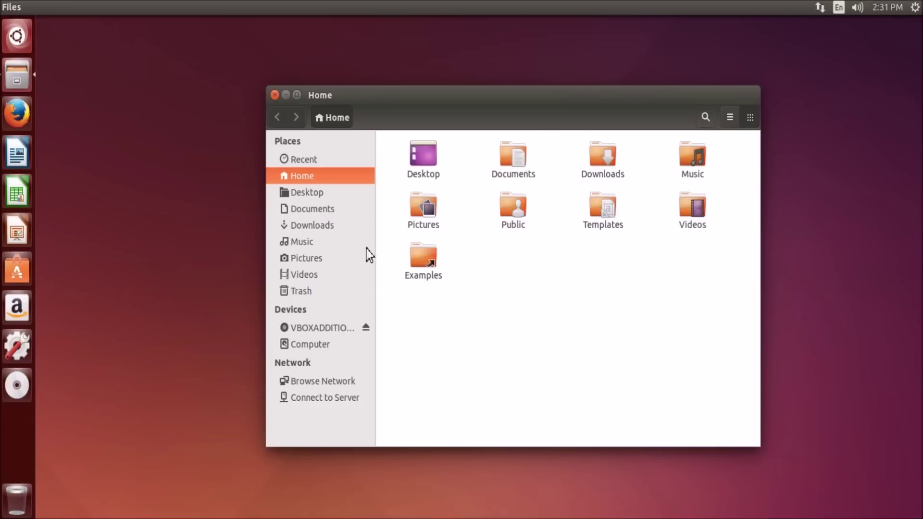
click(322, 344)
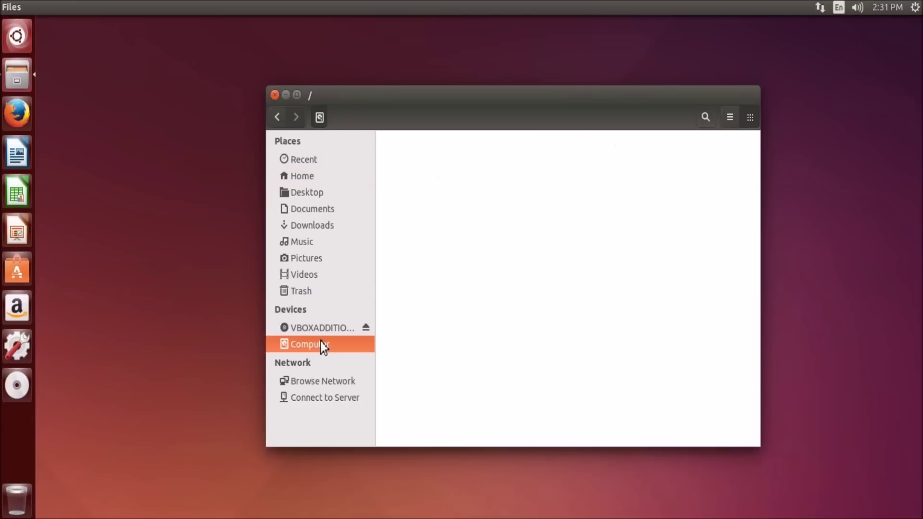
click(567, 275)
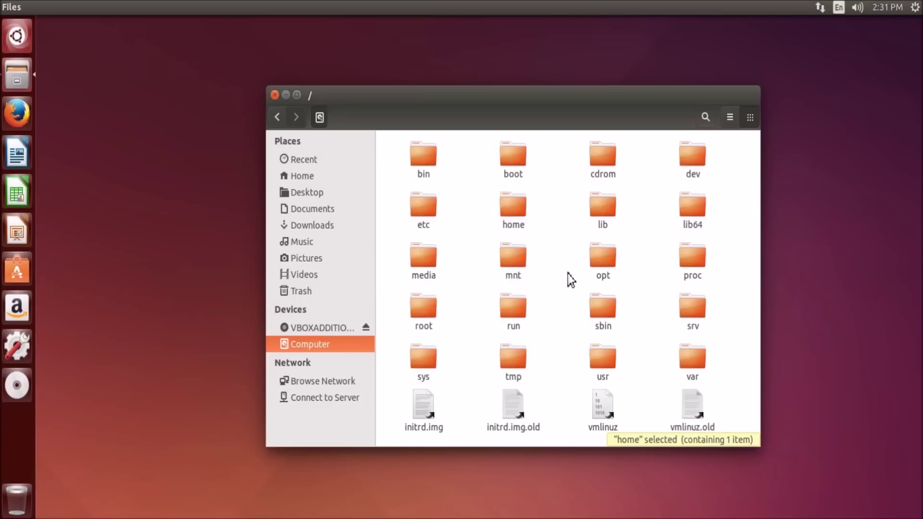
Visit the Desktop, Documents, Downloads, Music and Videos folders in turn
click(307, 190)
click(305, 208)
click(304, 227)
click(304, 243)
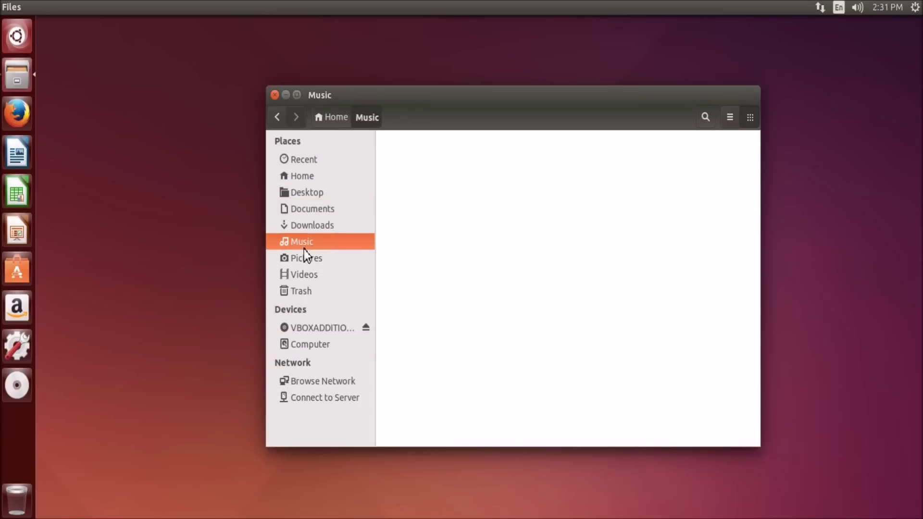
click(302, 272)
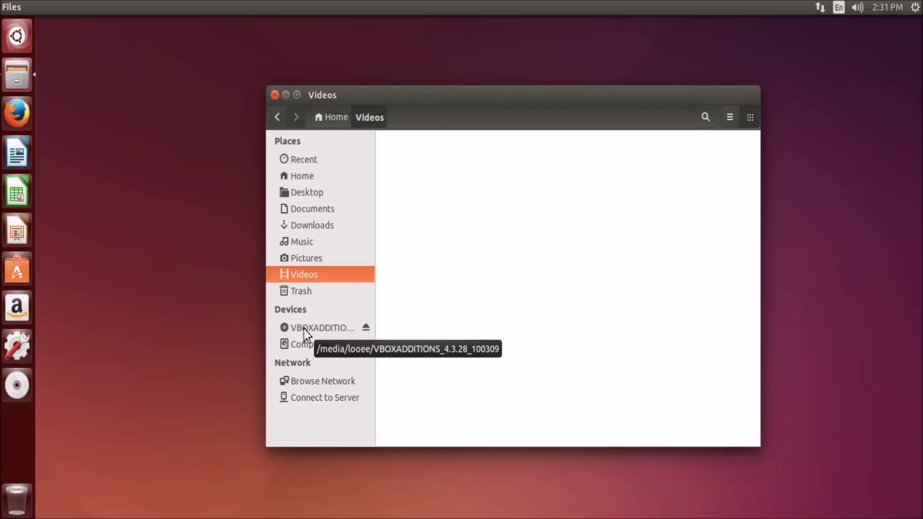
Browse the Network location and cancel the Connect to Server dialog
click(332, 379)
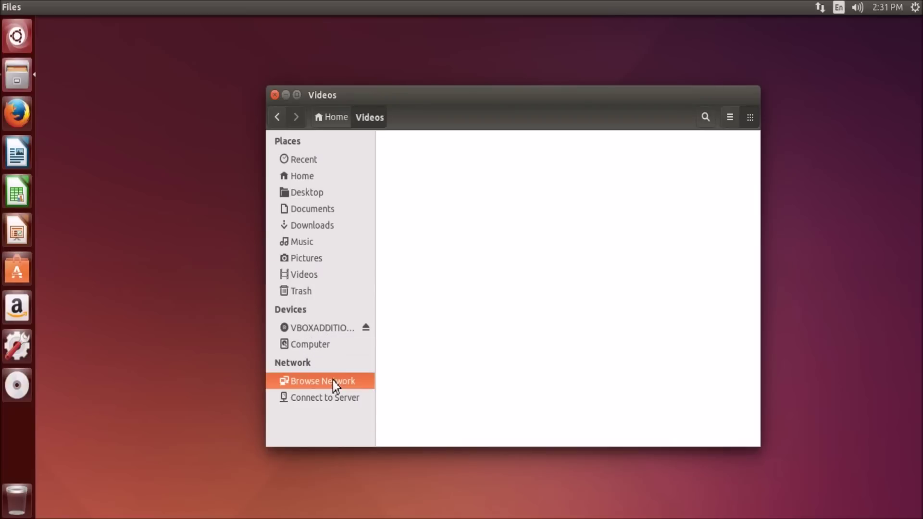
click(327, 398)
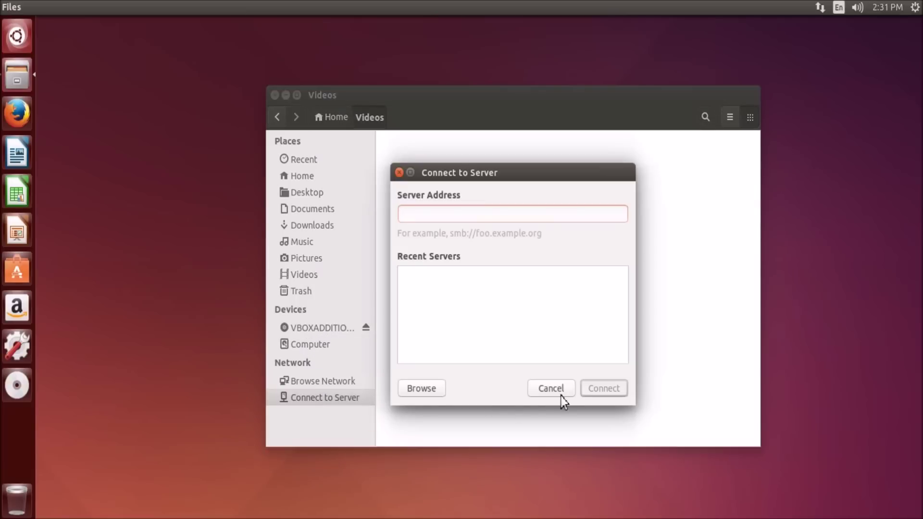
click(558, 390)
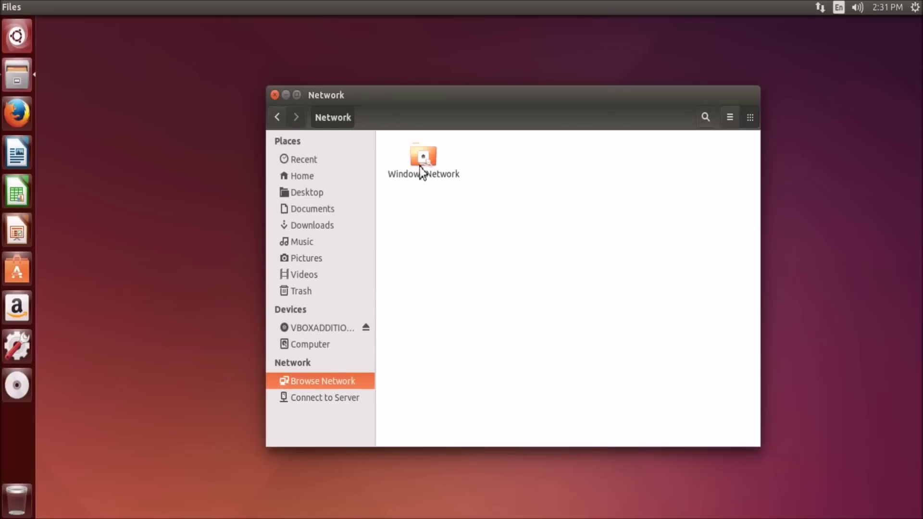
Close Files, then launch Firefox and move its window down and right
click(275, 93)
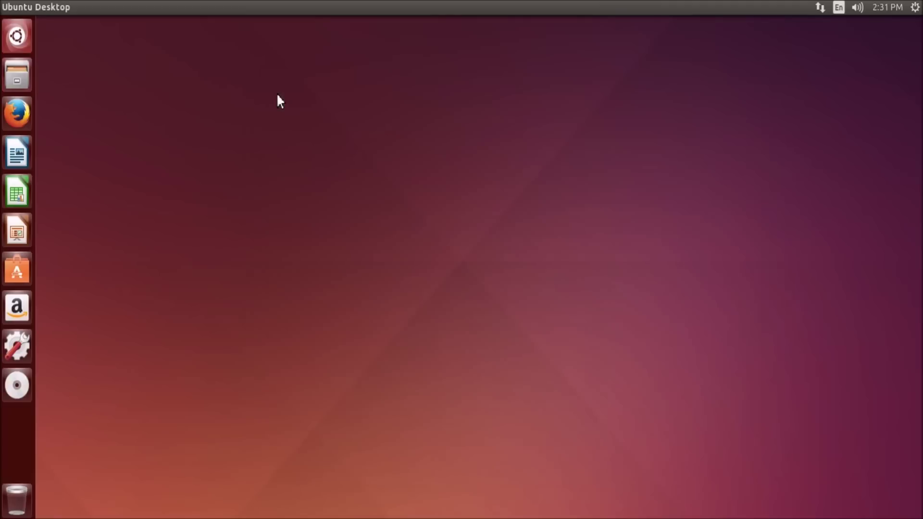
click(25, 109)
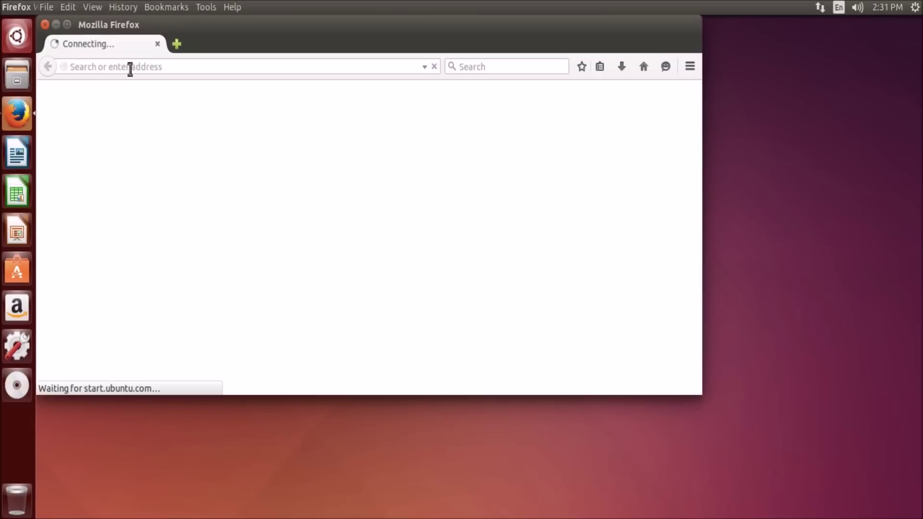
drag(239, 28, 401, 116)
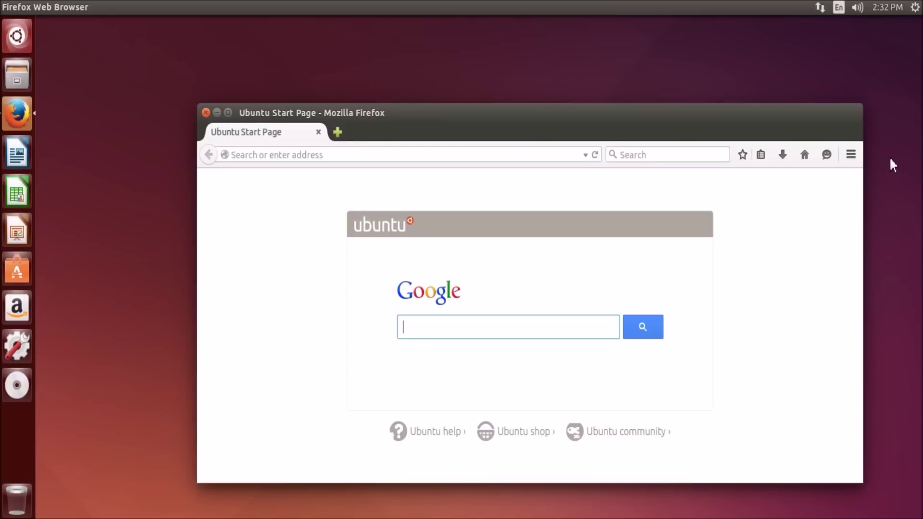
Minimize, restore, maximize and snap the Firefox window, ending as a floating window
click(216, 115)
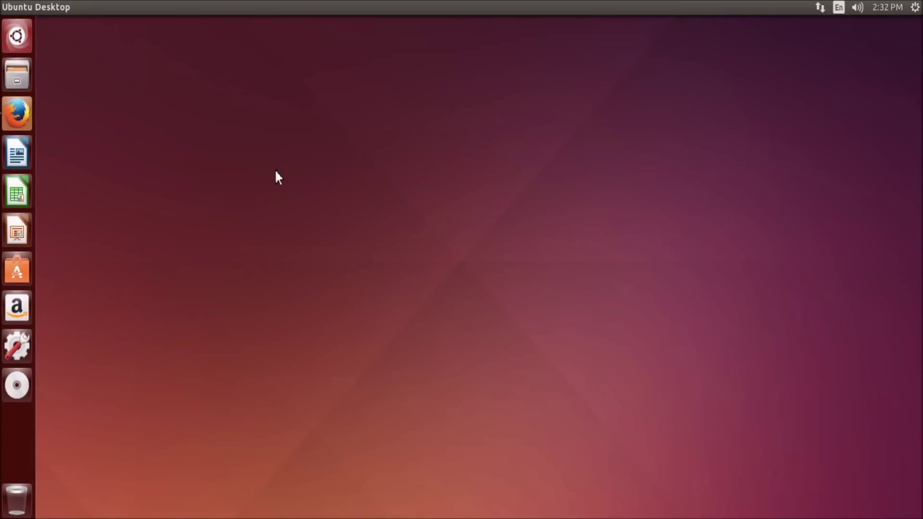
click(5, 108)
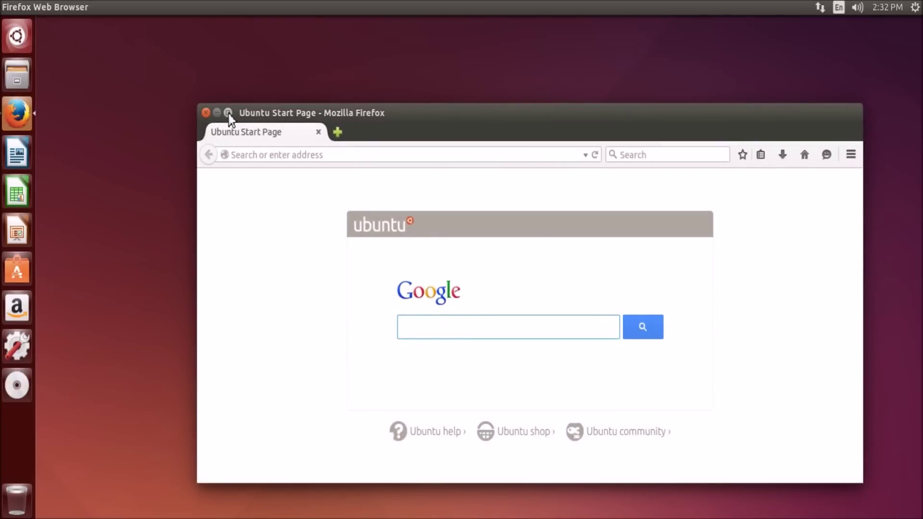
click(229, 114)
drag(270, 22, 921, 144)
drag(754, 24, 2, 263)
drag(311, 22, 525, 7)
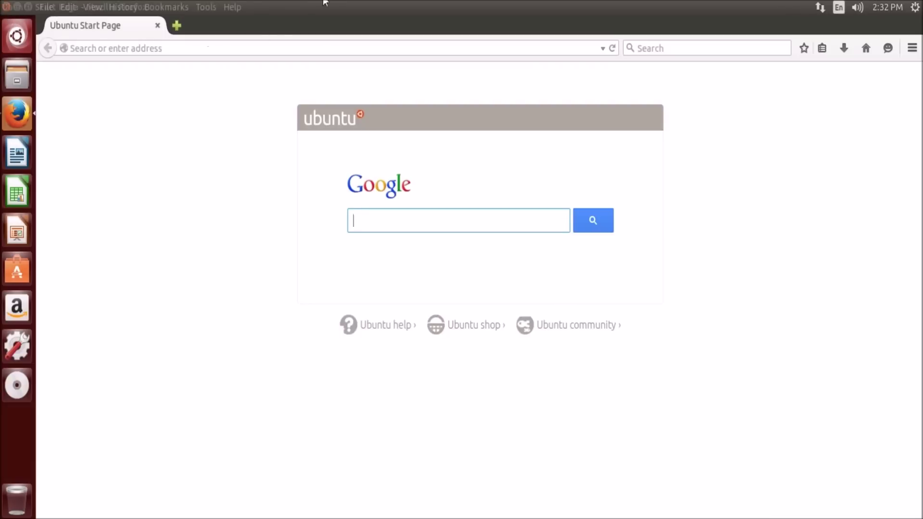
drag(325, 2, 373, 67)
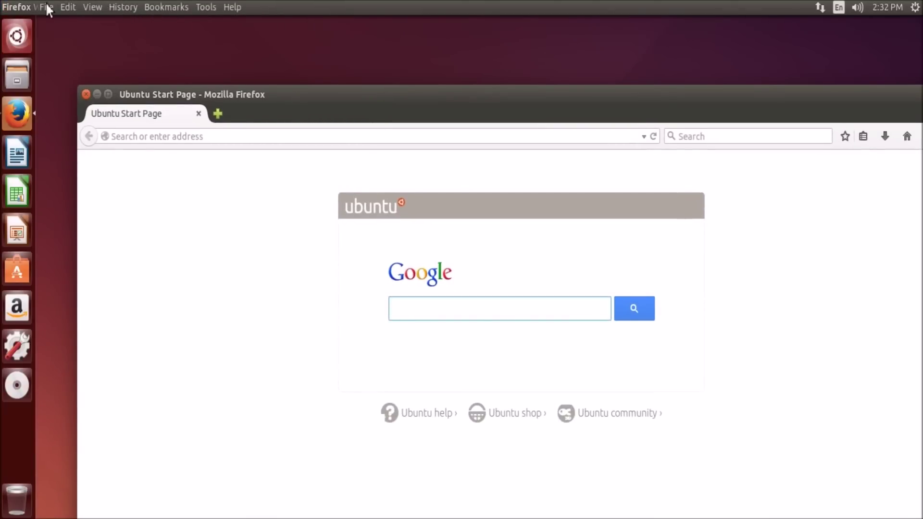
Look through the Firefox menus, then close Firefox
click(46, 5)
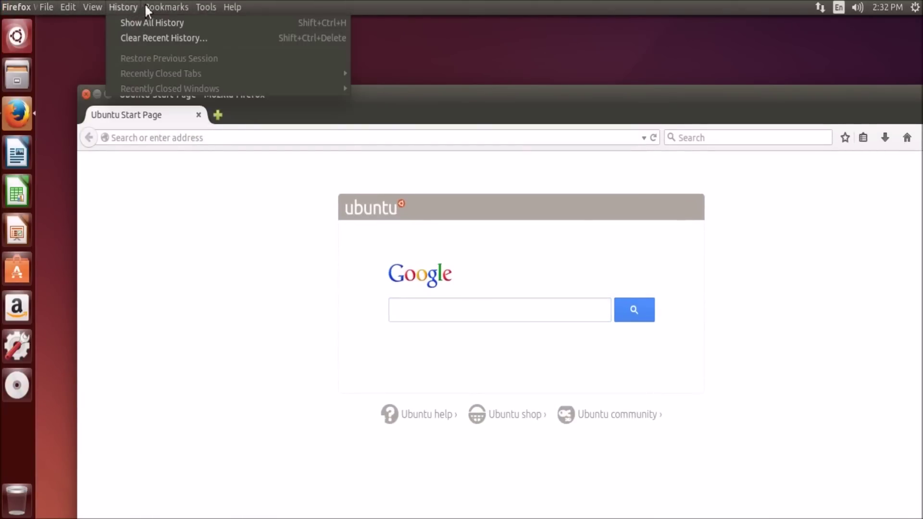
click(178, 98)
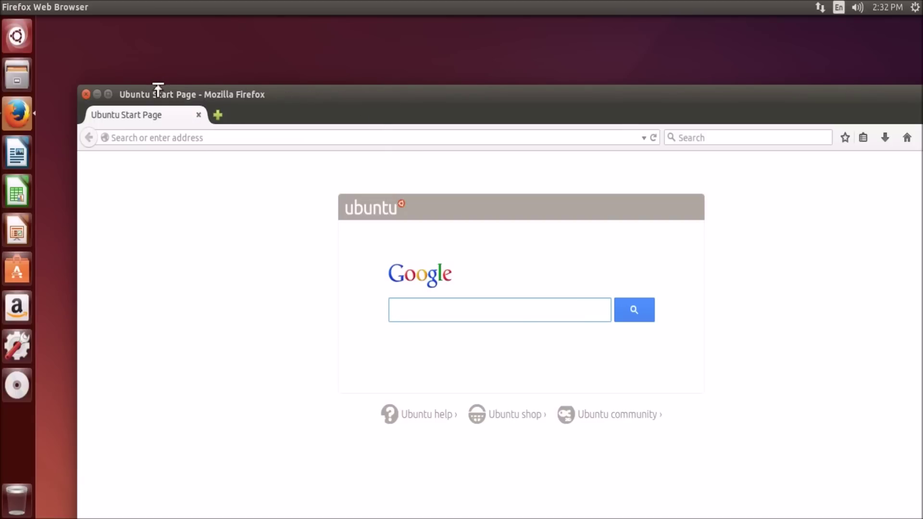
click(85, 94)
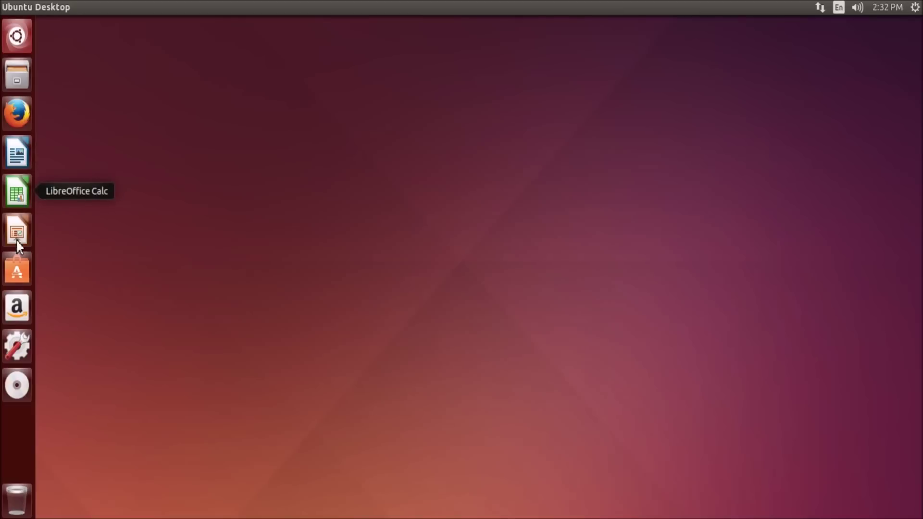
click(17, 268)
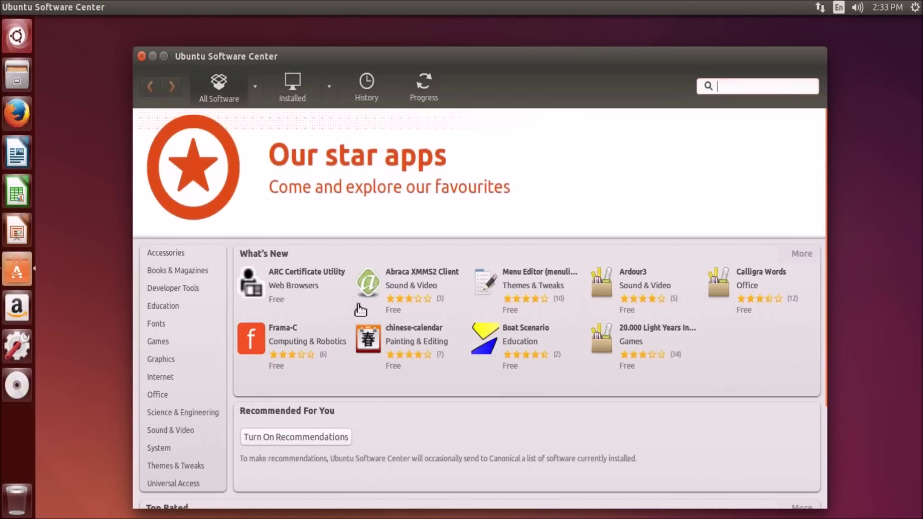
scroll(269, 332, down, 3)
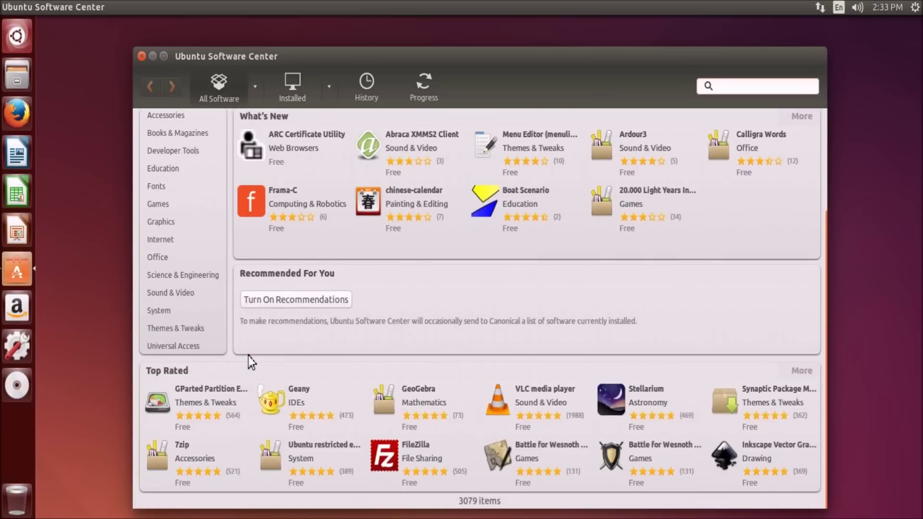
click(525, 411)
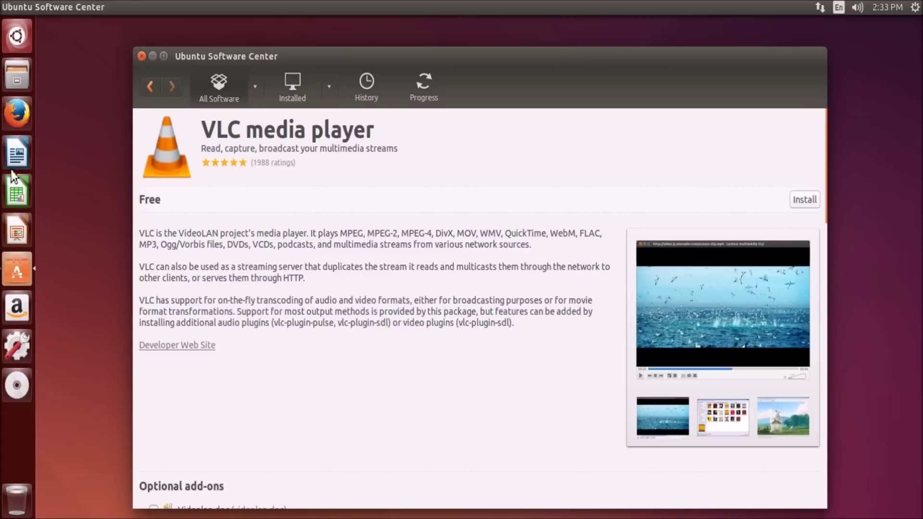
click(141, 56)
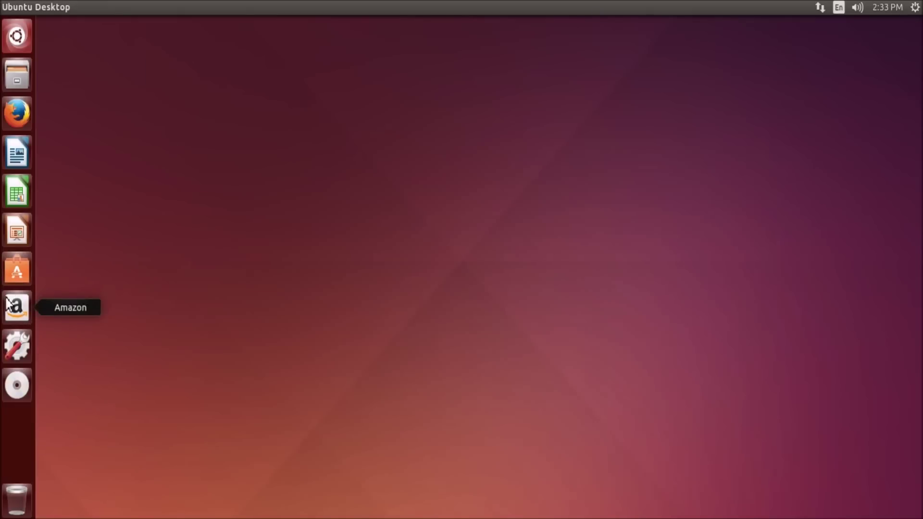
In System Settings Appearance, try Beach, then make Forever the desktop wallpaper
click(19, 347)
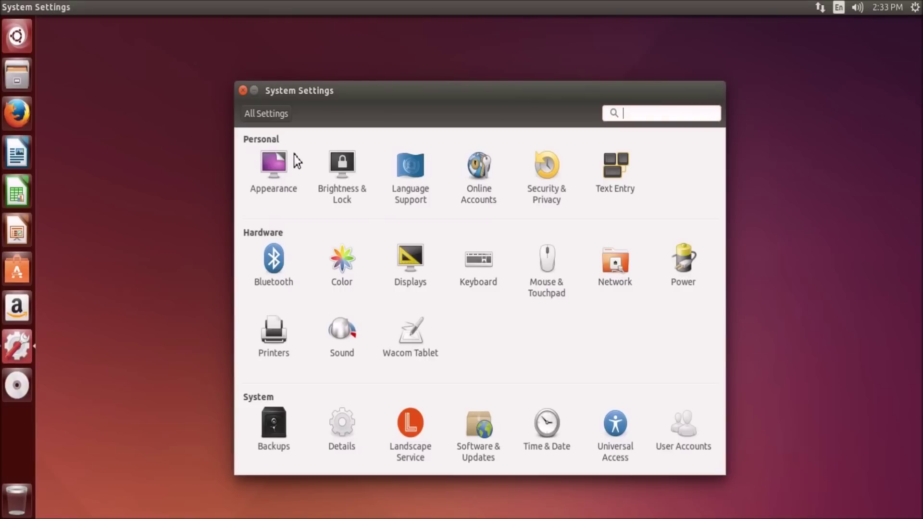
click(278, 160)
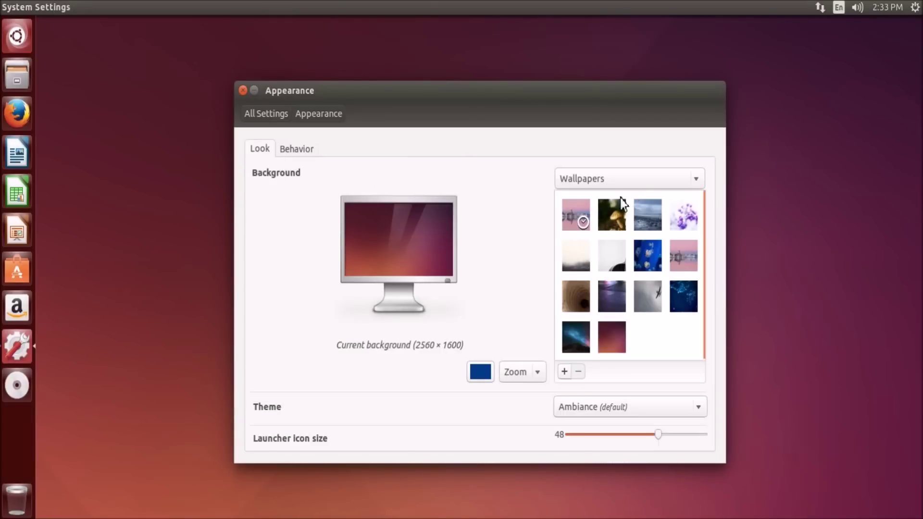
click(653, 220)
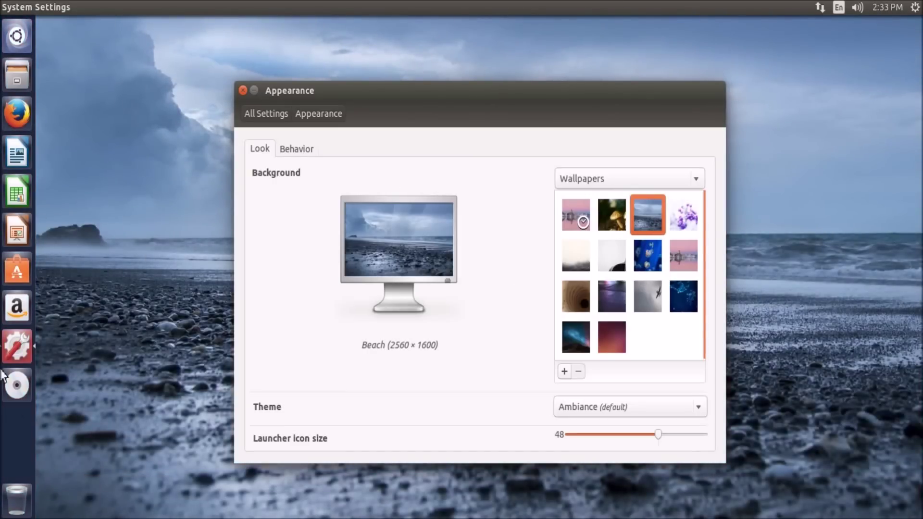
click(582, 339)
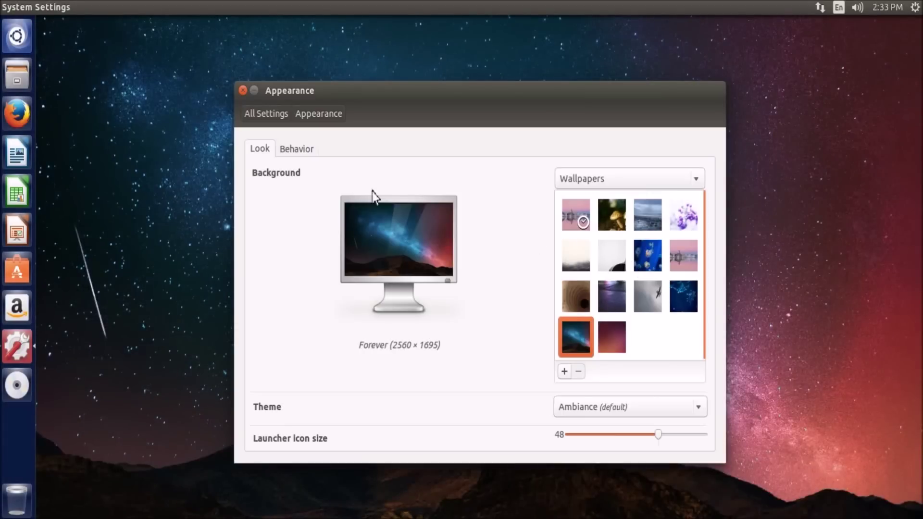
Keep the Ambiance theme and set the launcher icon size to 46
click(623, 405)
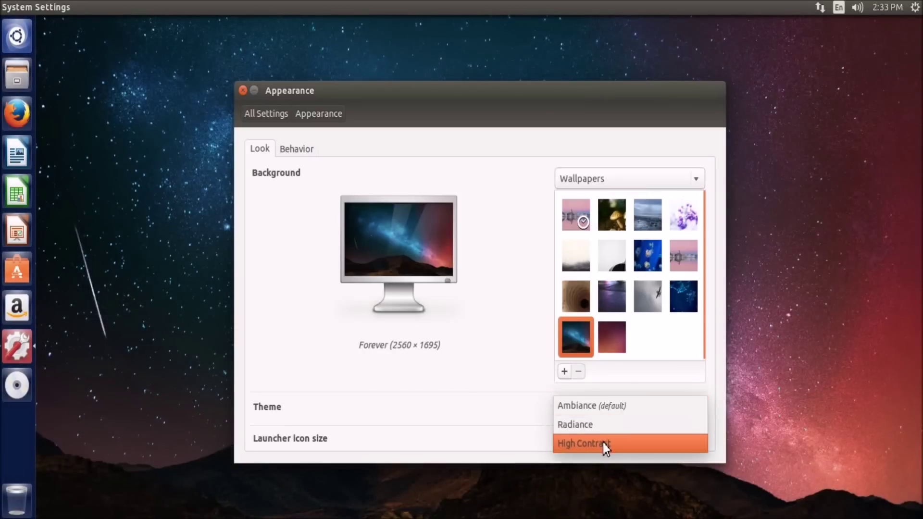
click(472, 420)
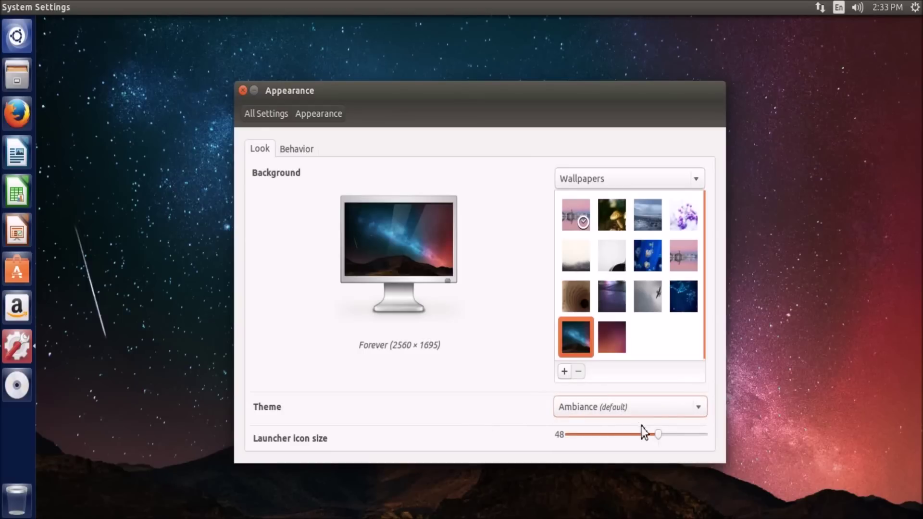
drag(657, 433, 594, 439)
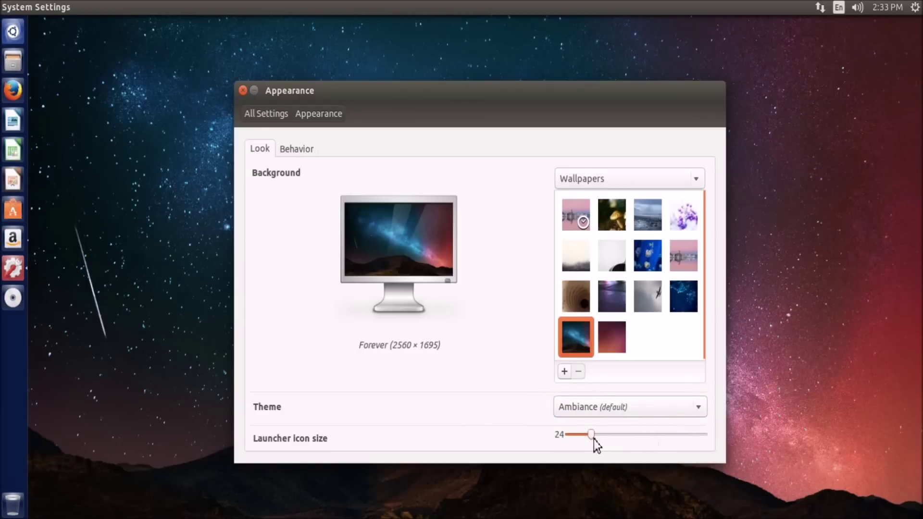
click(654, 434)
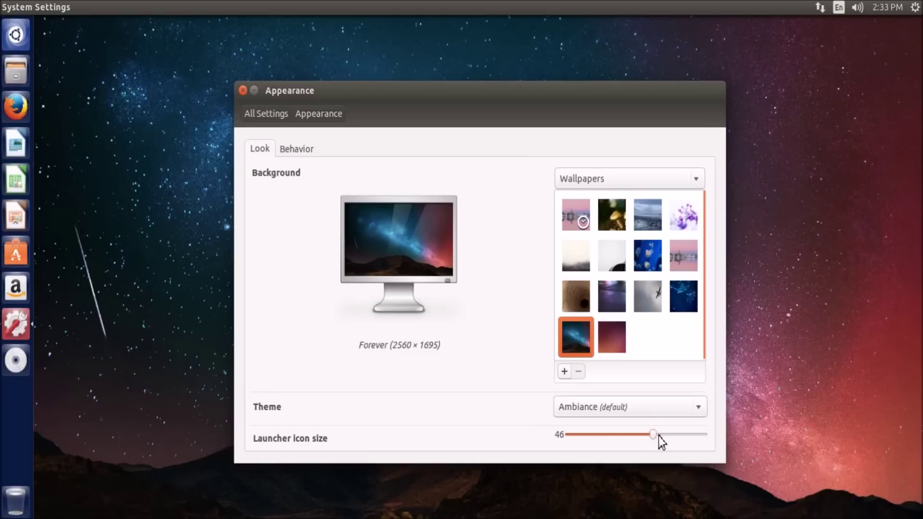
On the Behavior tab, move window menus from the top panel into the window's title bar
click(302, 152)
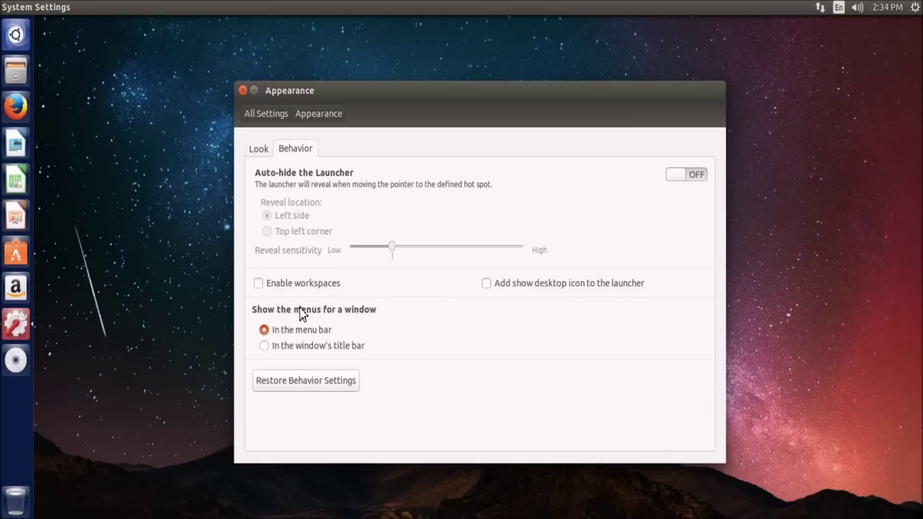
click(53, 7)
click(57, 7)
click(336, 347)
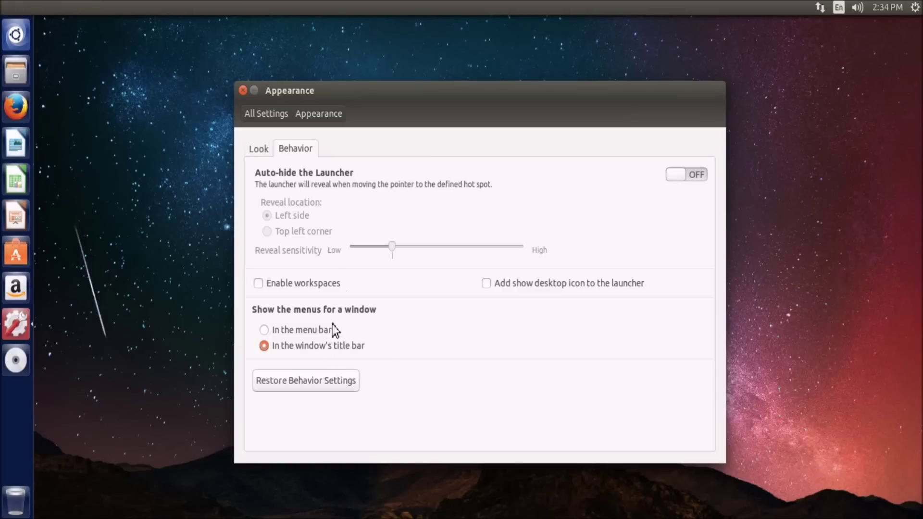
click(276, 90)
click(288, 89)
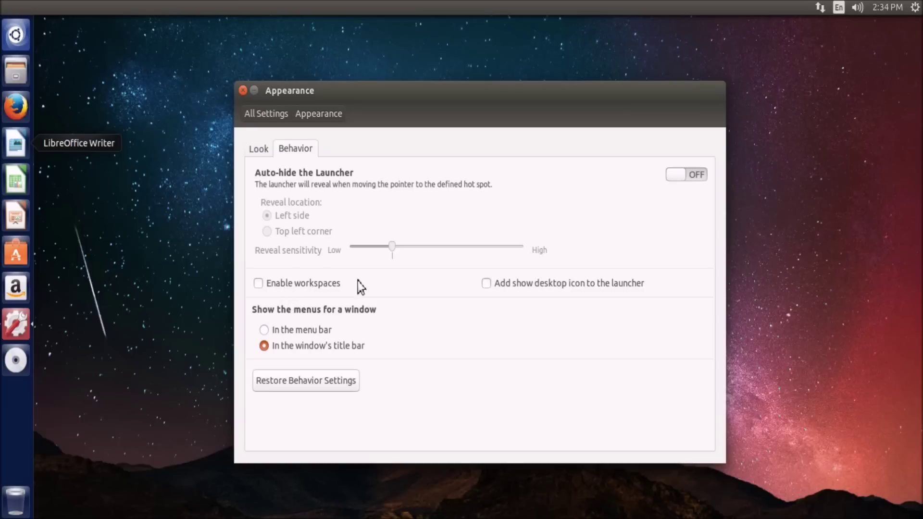
Add and then remove the show-desktop launcher item, and enable workspaces
click(486, 283)
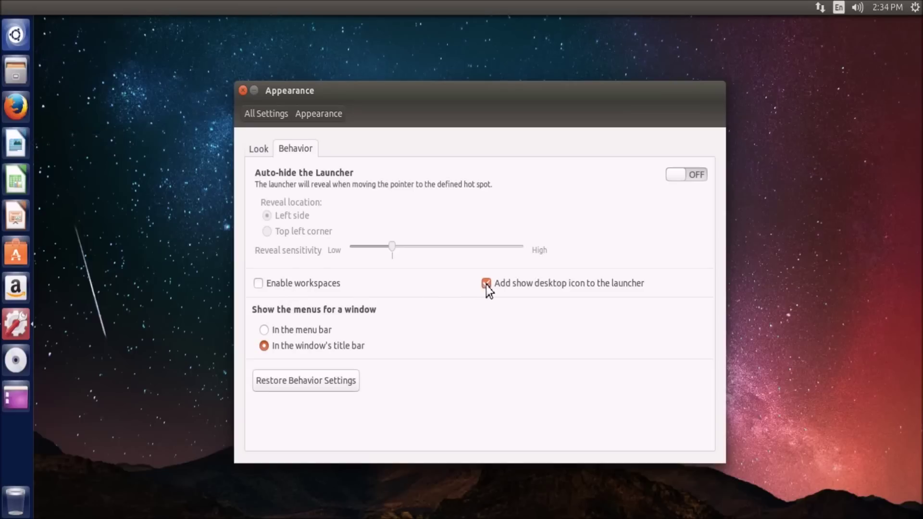
click(18, 400)
click(16, 325)
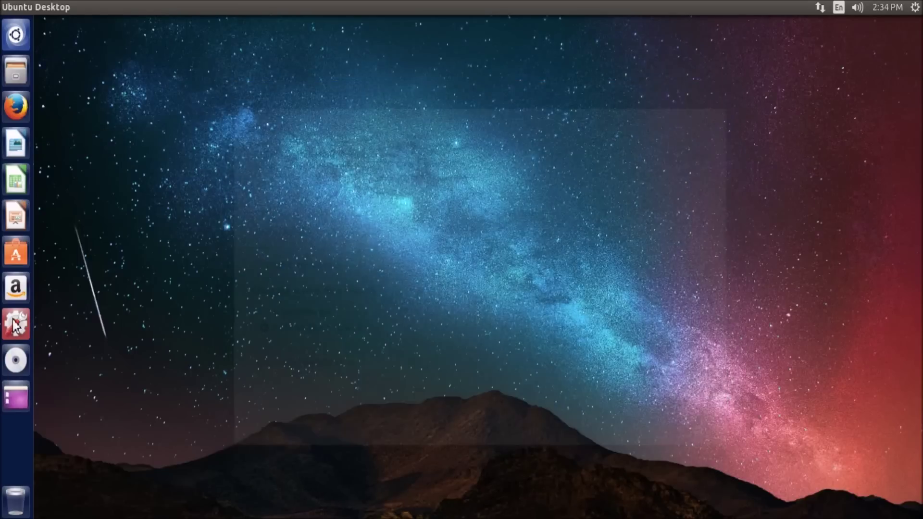
click(515, 288)
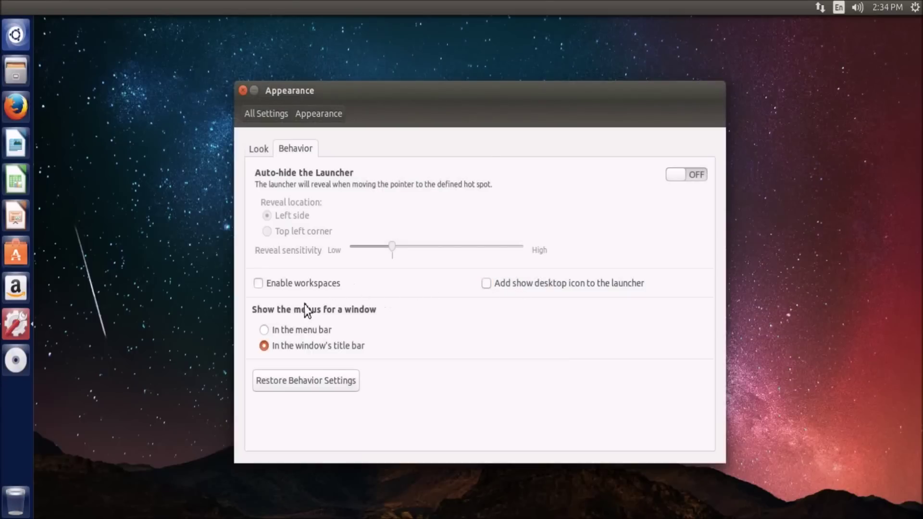
click(305, 287)
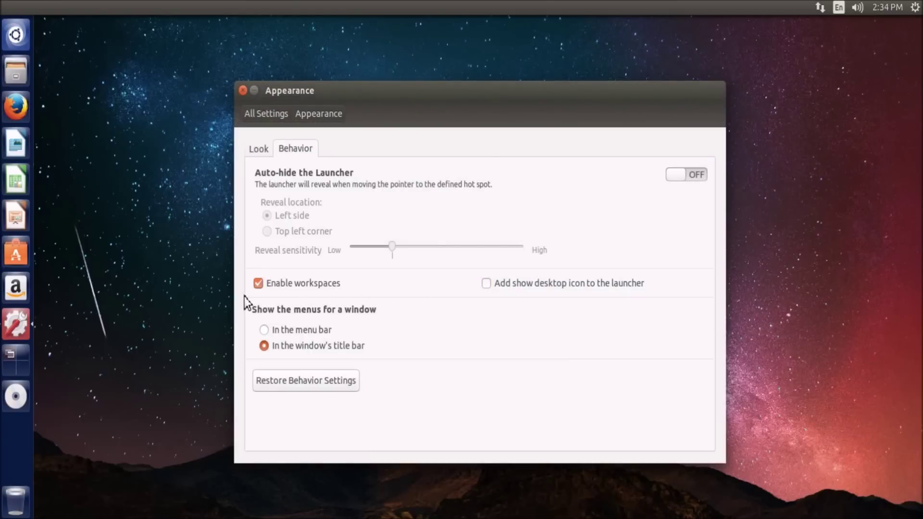
Switch to the empty top-right workspace and open the Home folder there
drag(301, 105, 400, 91)
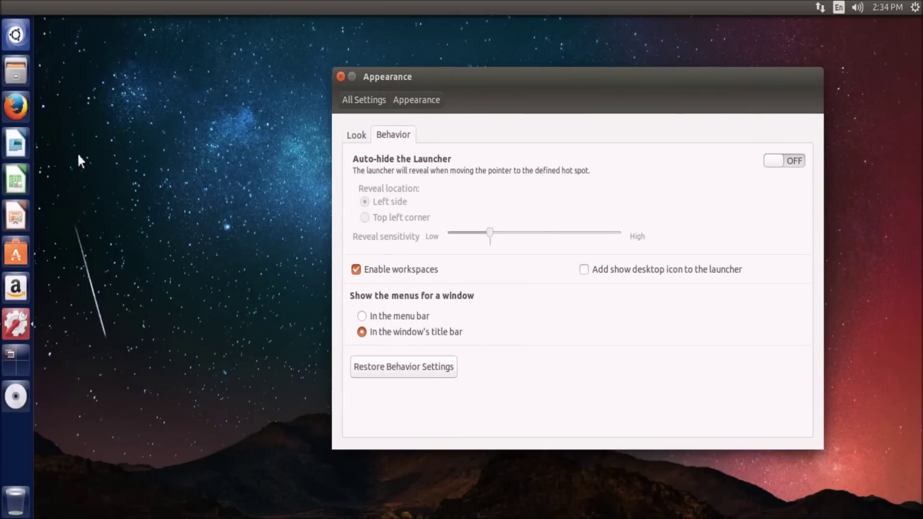
click(10, 368)
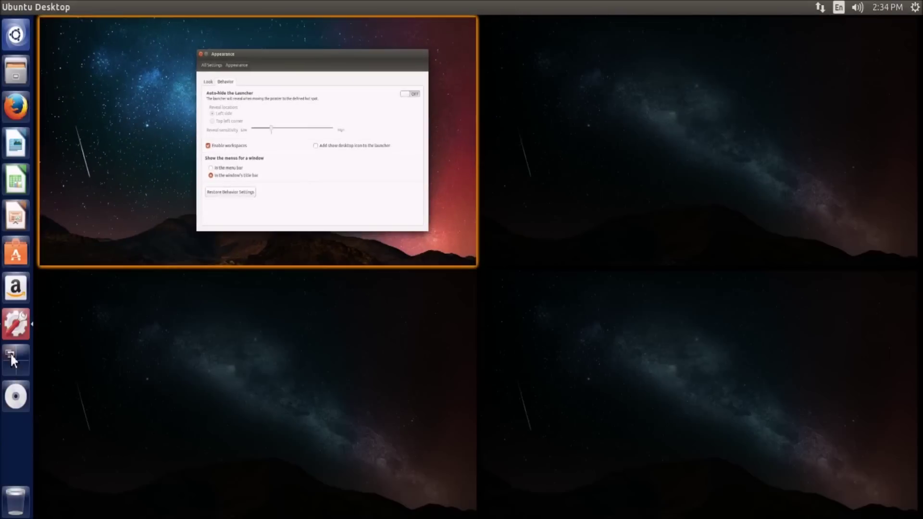
click(581, 116)
click(20, 72)
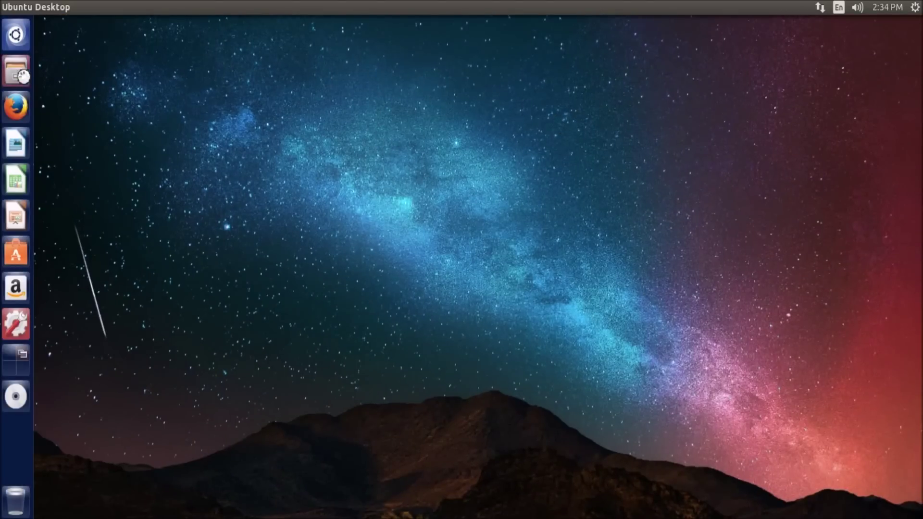
Move the Appearance and Home windows into the top-left workspace and return to it
click(20, 362)
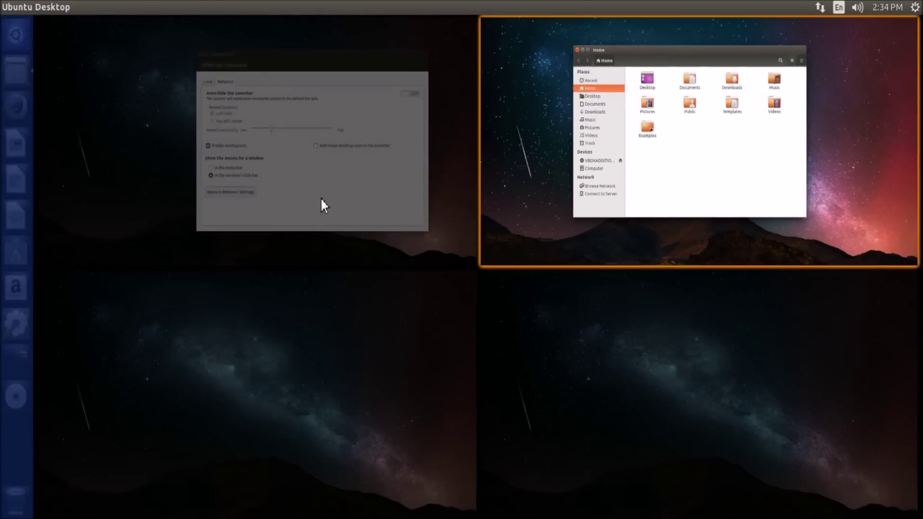
drag(320, 197, 371, 210)
drag(627, 173, 218, 155)
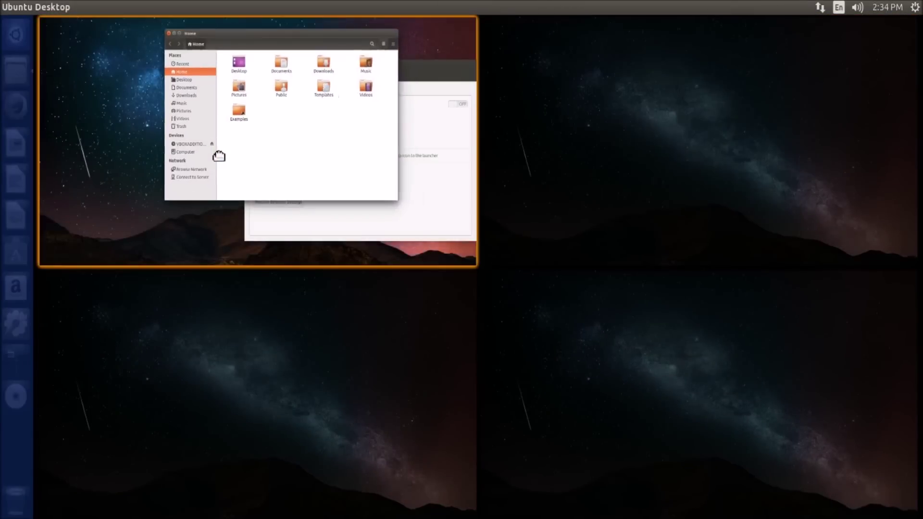
click(324, 221)
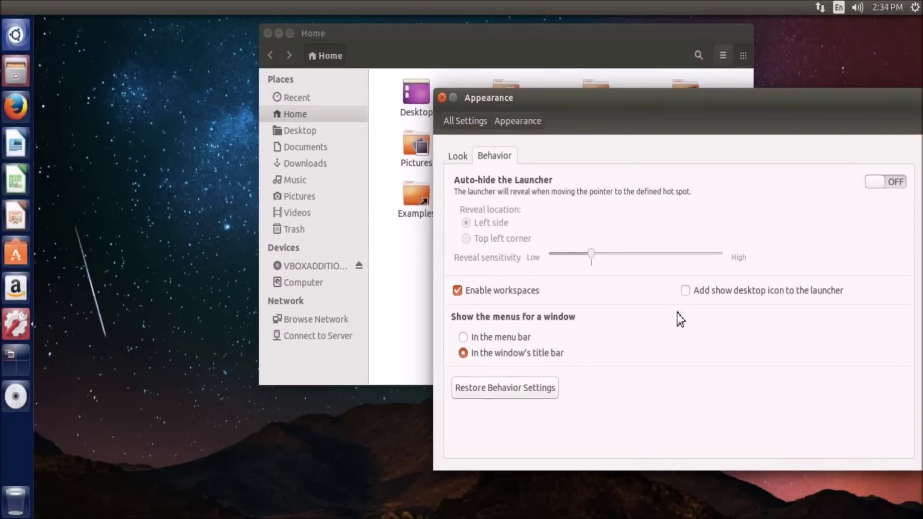
Close the Appearance settings and Home folder windows
drag(564, 114, 461, 115)
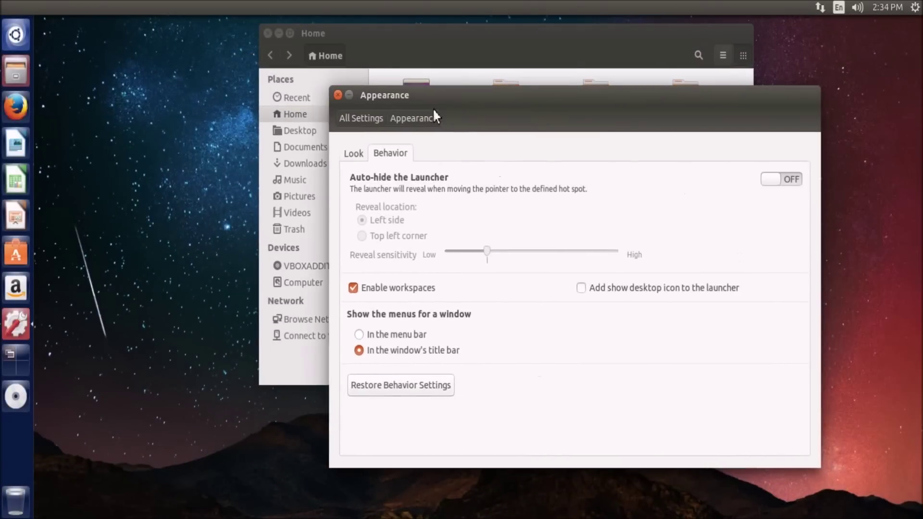
click(335, 95)
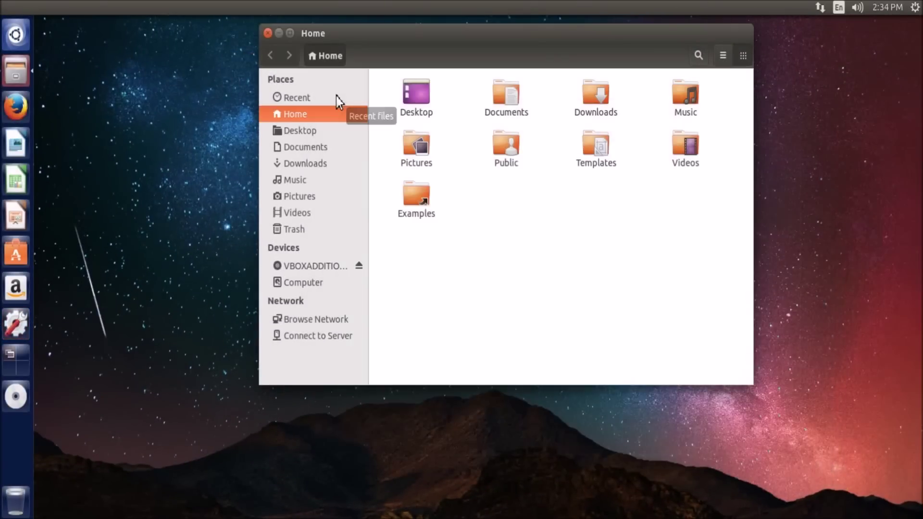
click(267, 33)
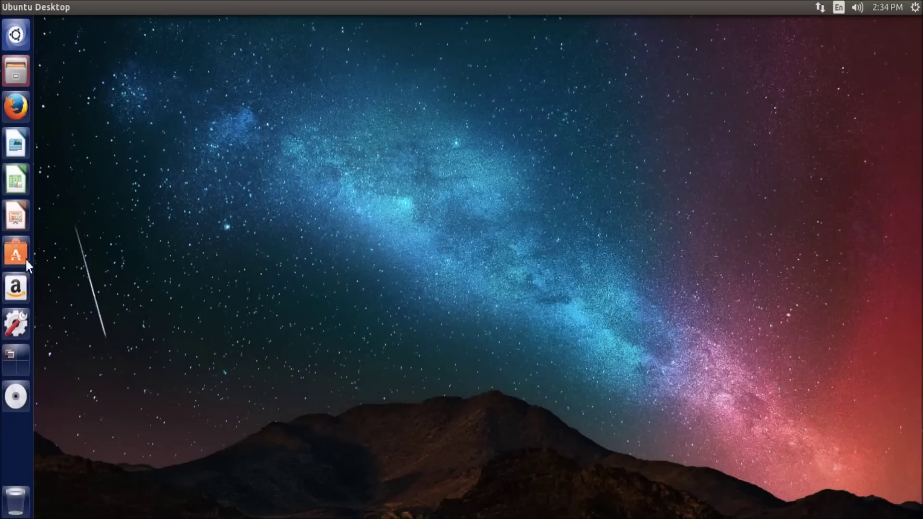
Reopen System Settings, view Brightness & Lock, and return to the overview
click(20, 320)
click(355, 160)
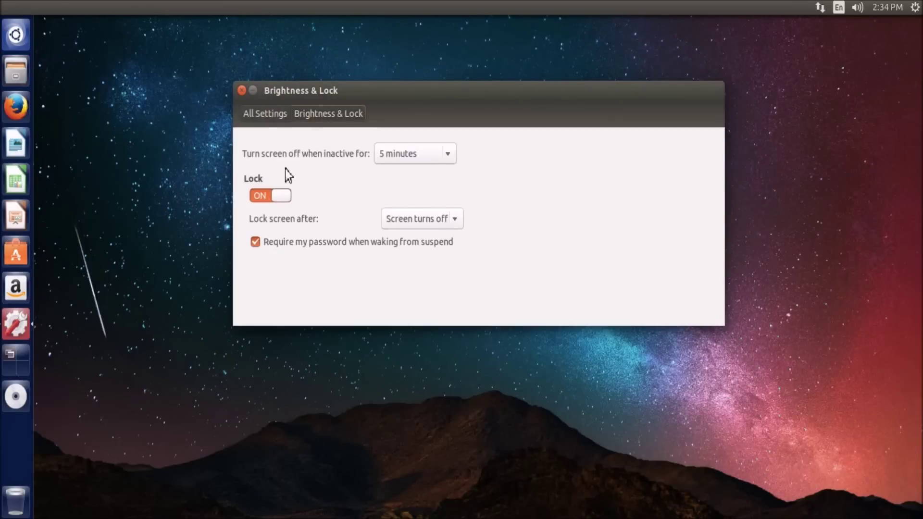
click(265, 115)
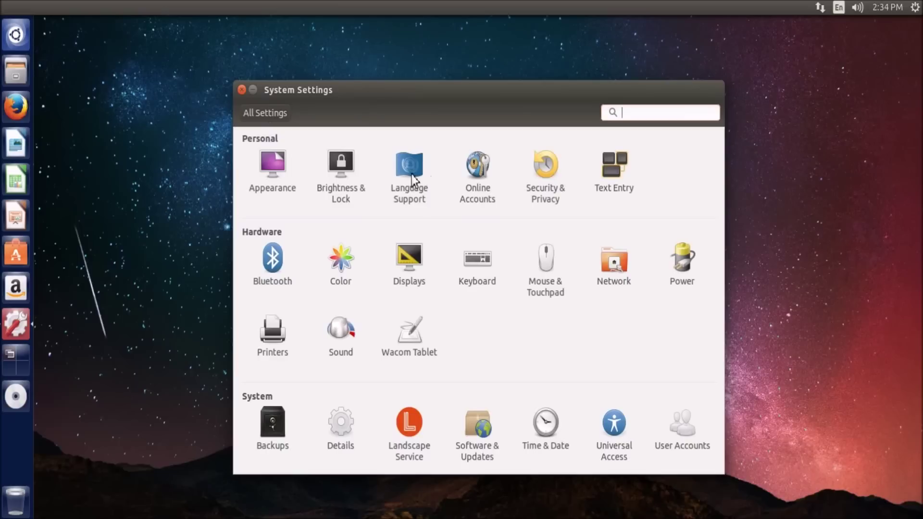
Scroll through the Online Accounts list, then go back to All Settings
click(499, 163)
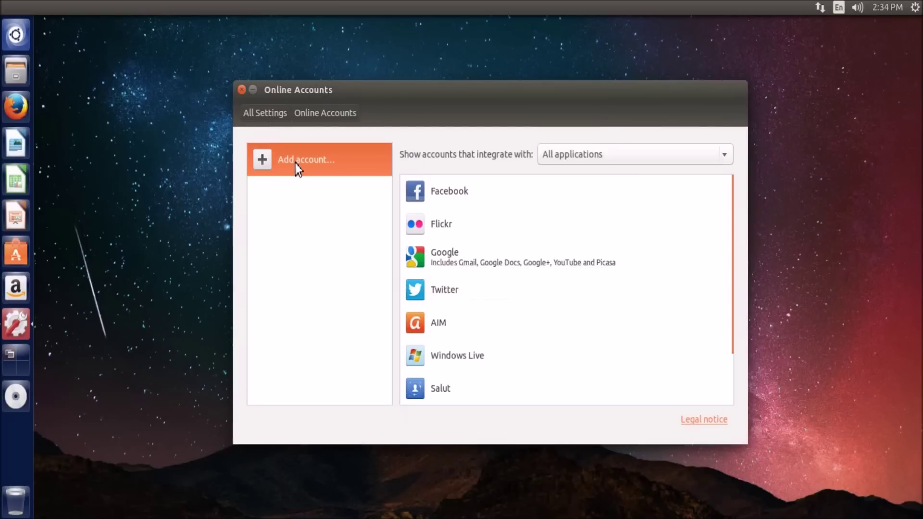
scroll(497, 279, down, 2)
scroll(495, 324, up, 2)
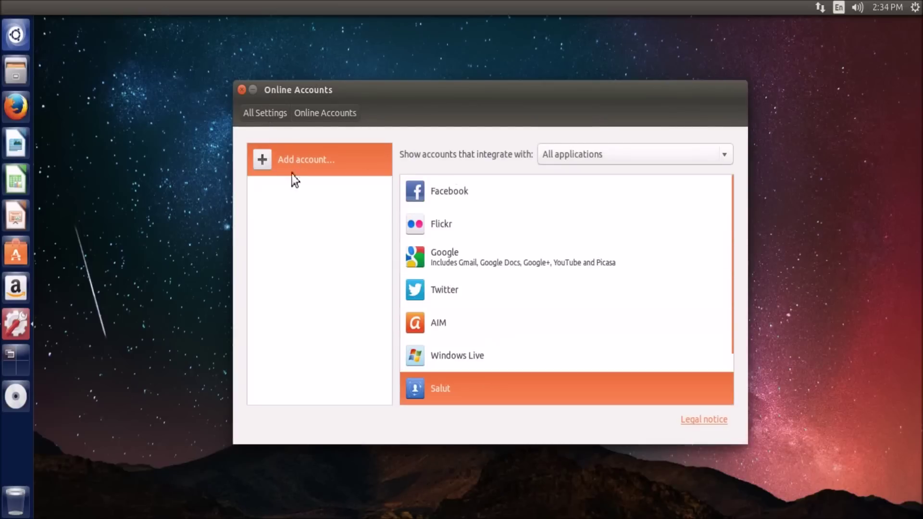
click(257, 116)
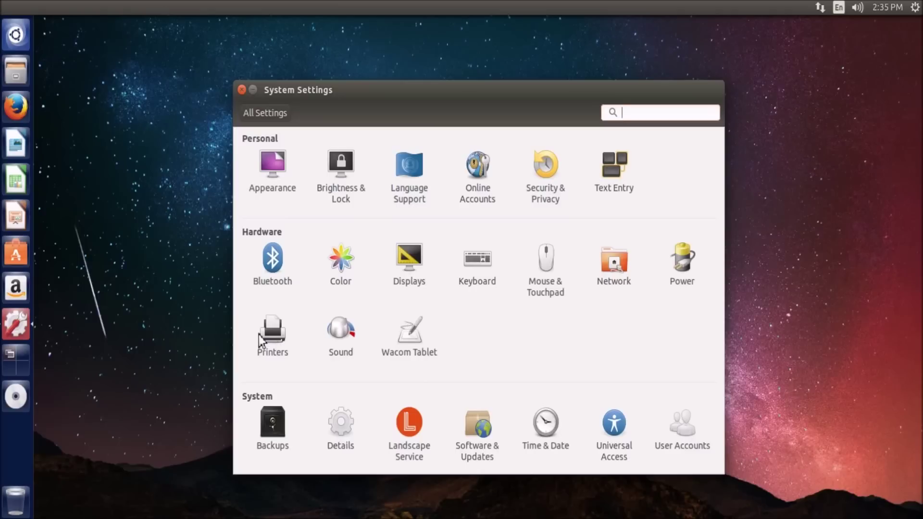
click(270, 333)
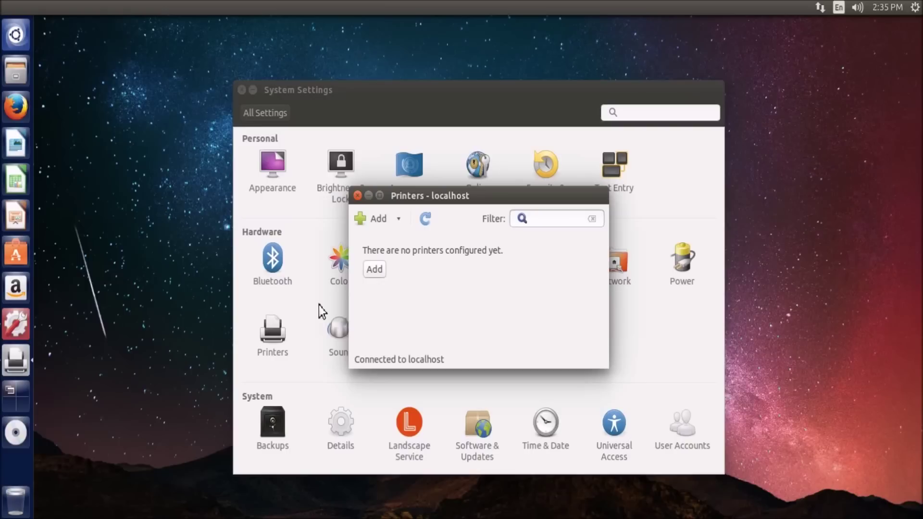
click(377, 271)
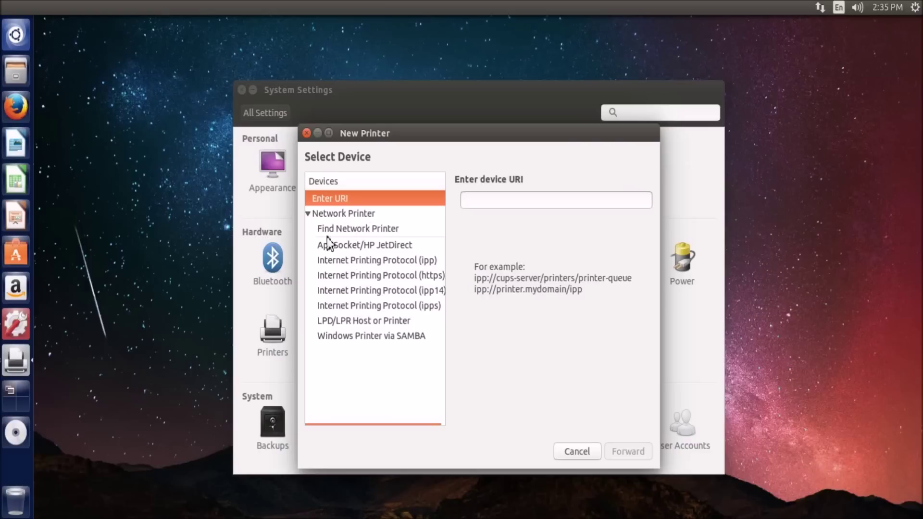
click(419, 226)
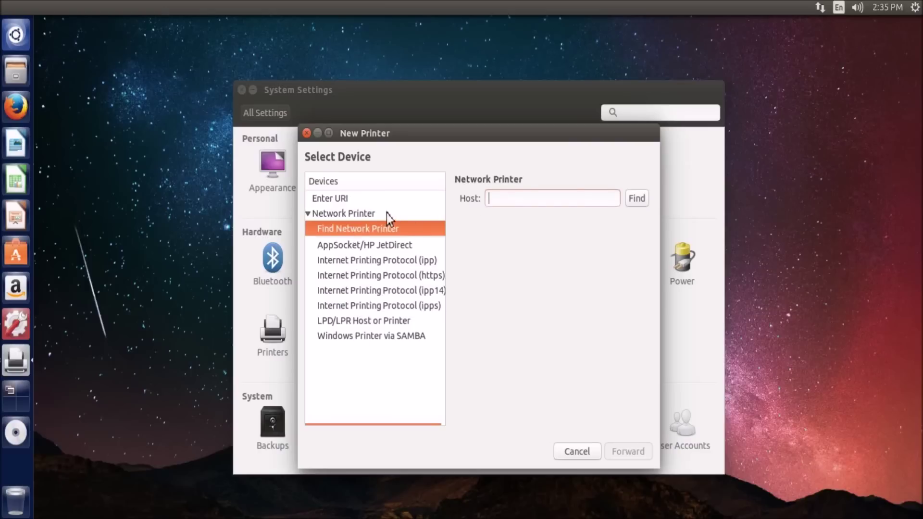
click(374, 230)
click(634, 198)
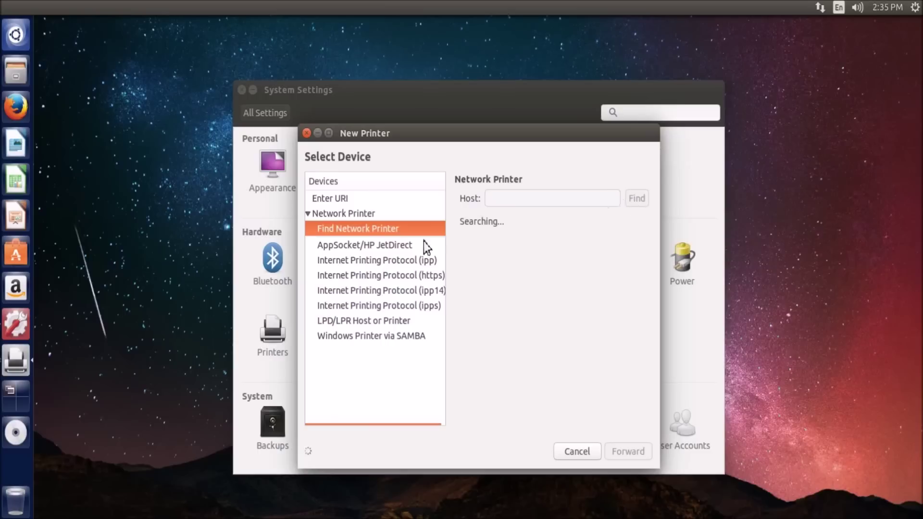
click(364, 336)
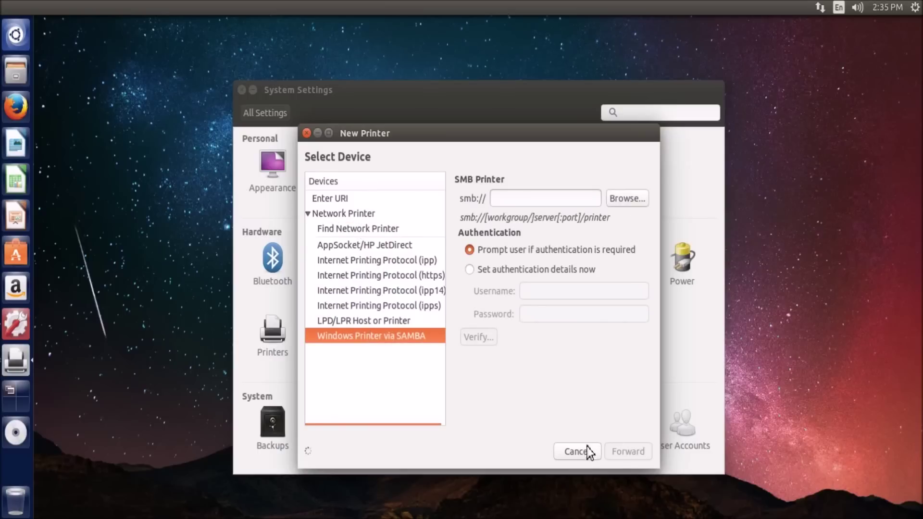
click(567, 450)
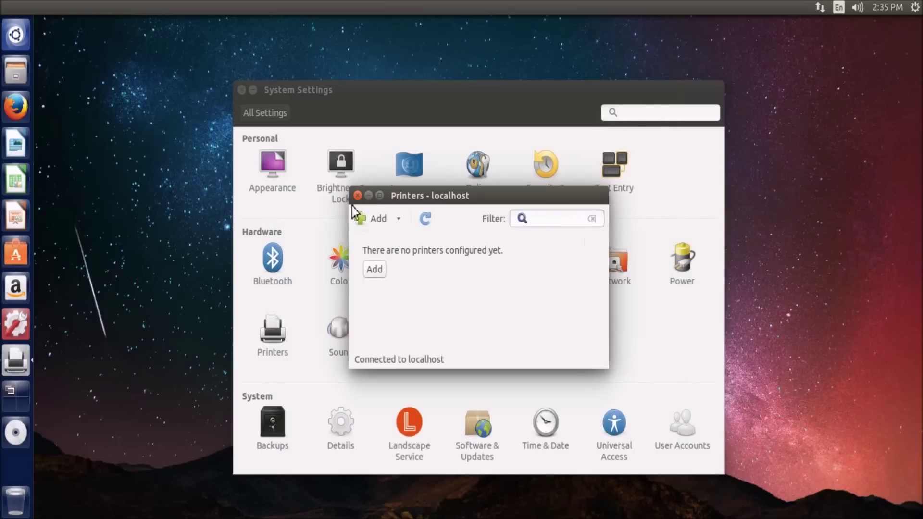
click(358, 195)
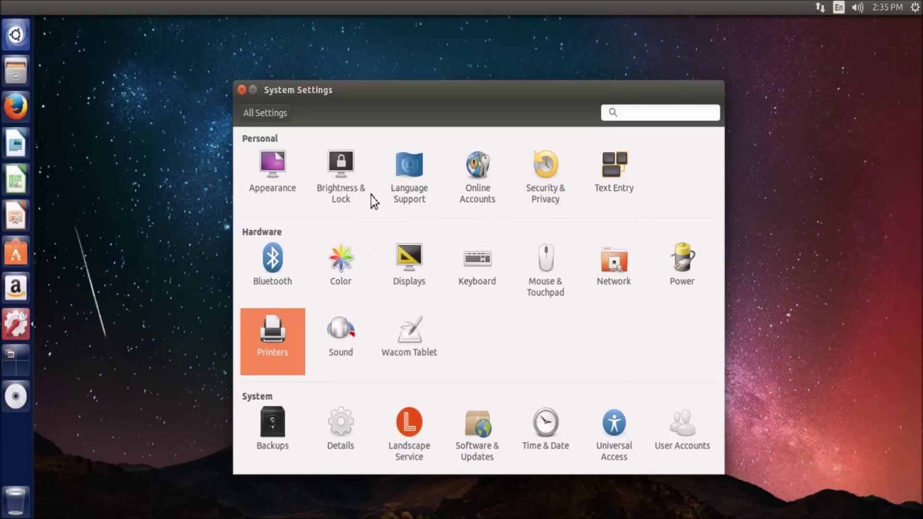
click(543, 262)
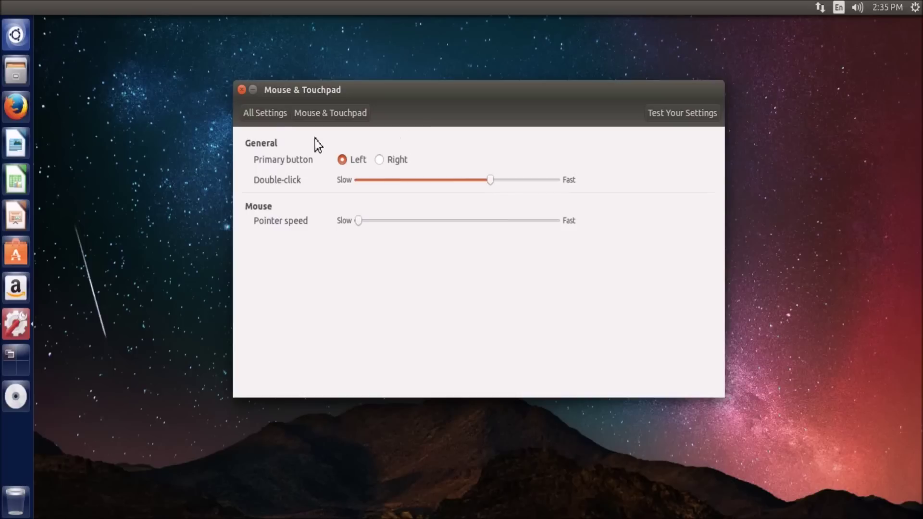
click(259, 110)
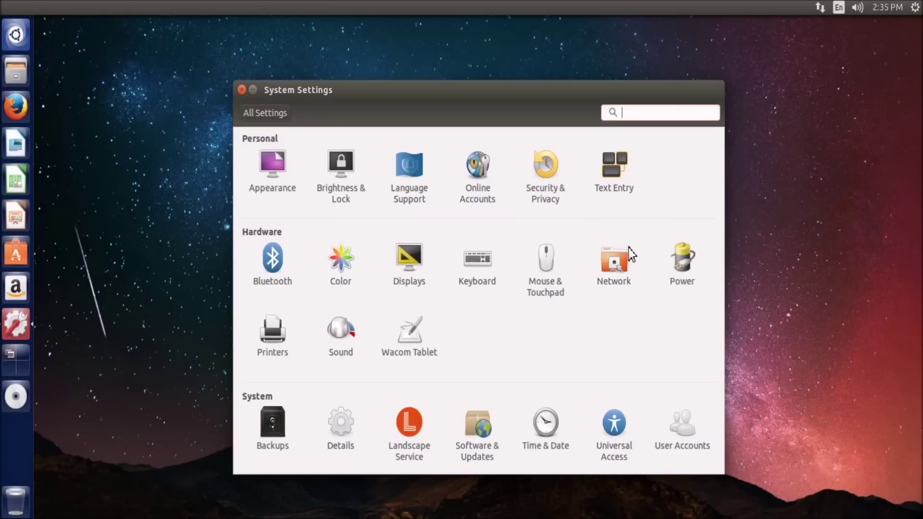
click(14, 70)
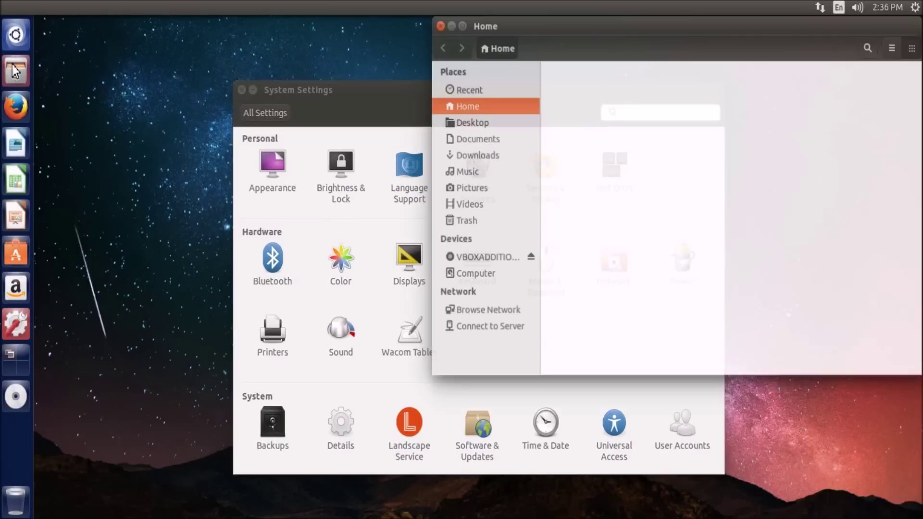
click(677, 106)
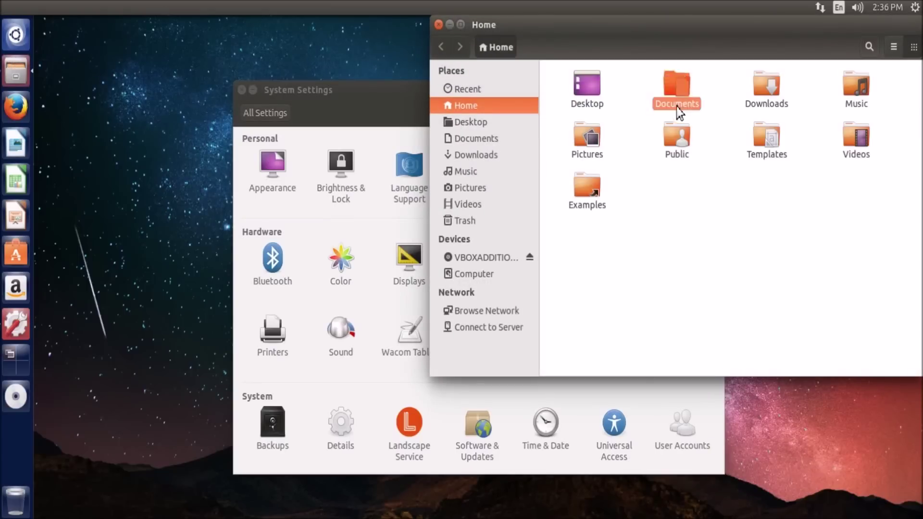
double_click(677, 107)
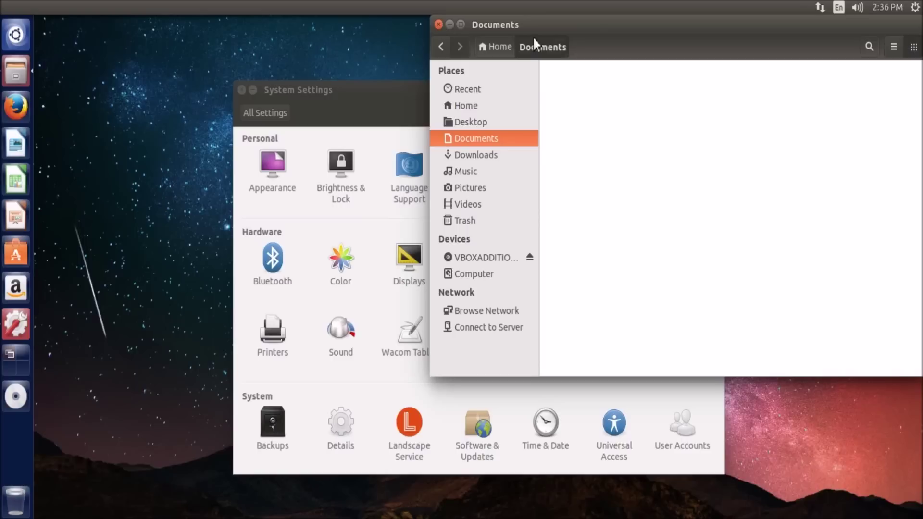
drag(529, 25, 451, 50)
click(430, 50)
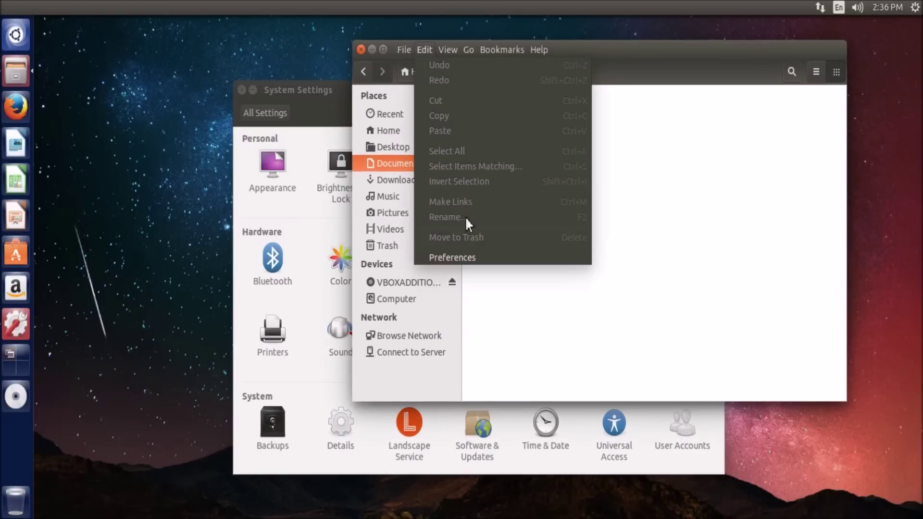
click(458, 256)
click(362, 162)
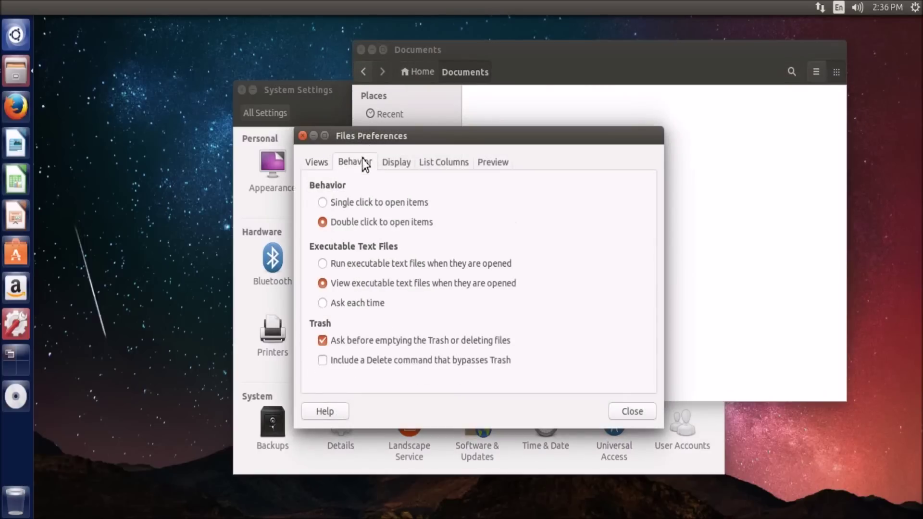
click(640, 411)
click(361, 49)
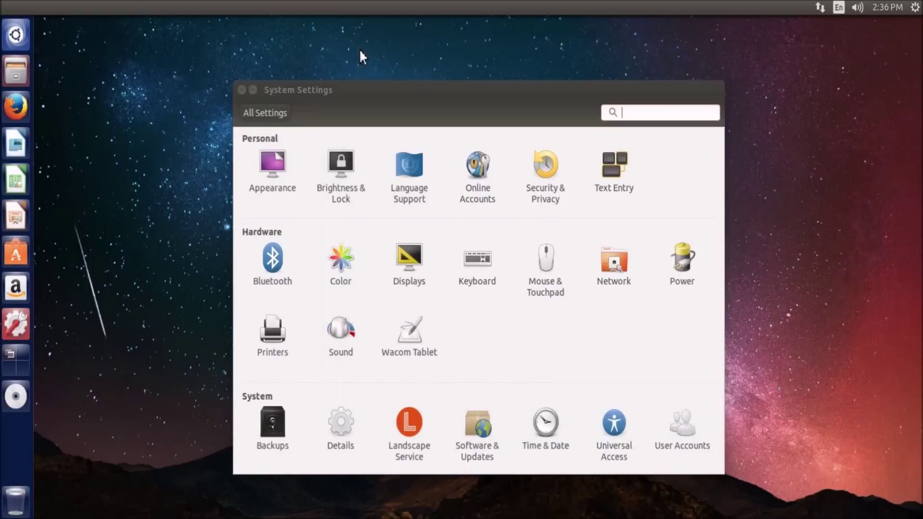
click(515, 374)
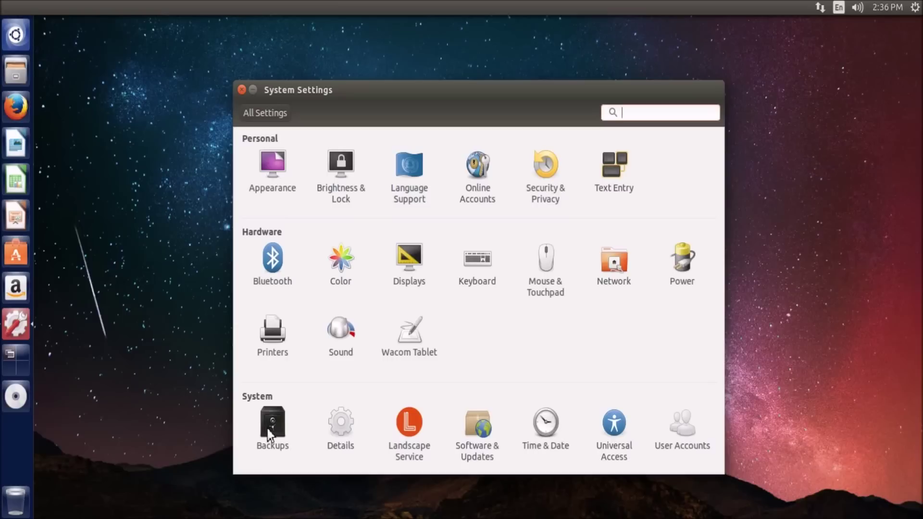
Browse the Details pages Default Applications, Removable Media and Legal Notice, then return to All Settings
click(343, 428)
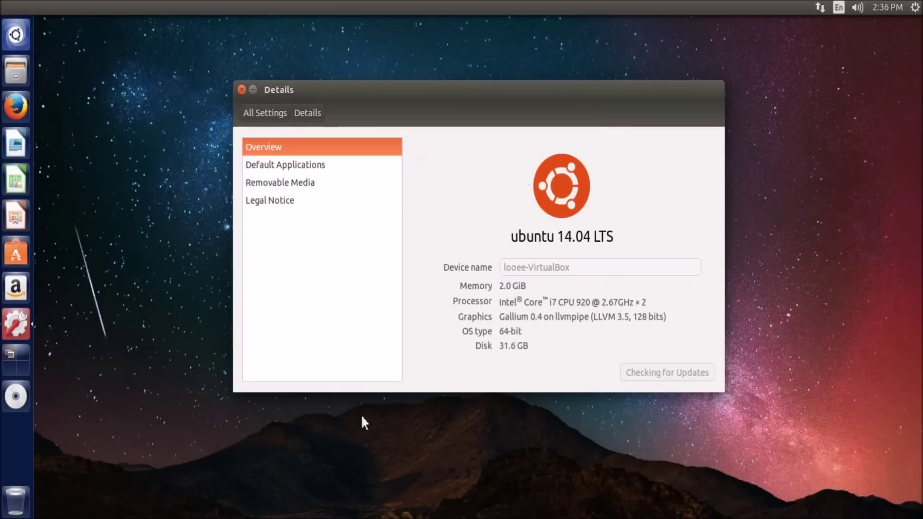
click(271, 166)
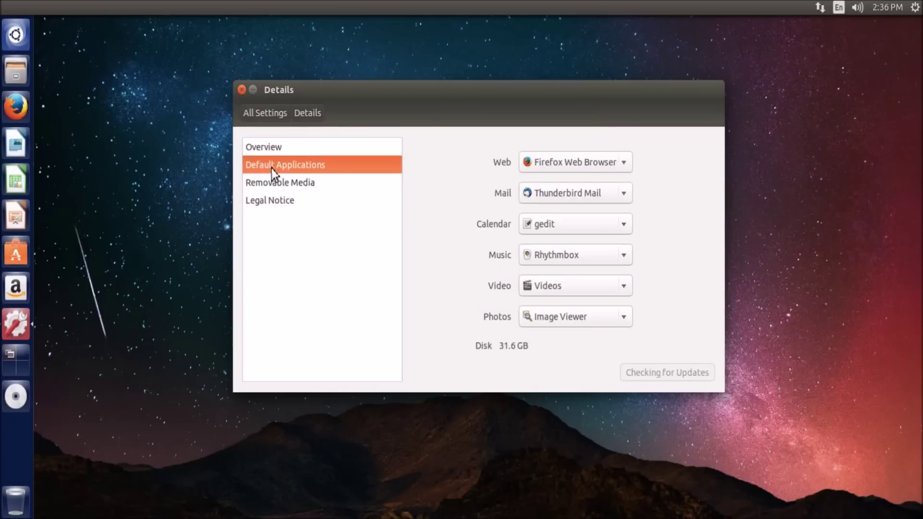
click(272, 183)
click(273, 199)
click(259, 118)
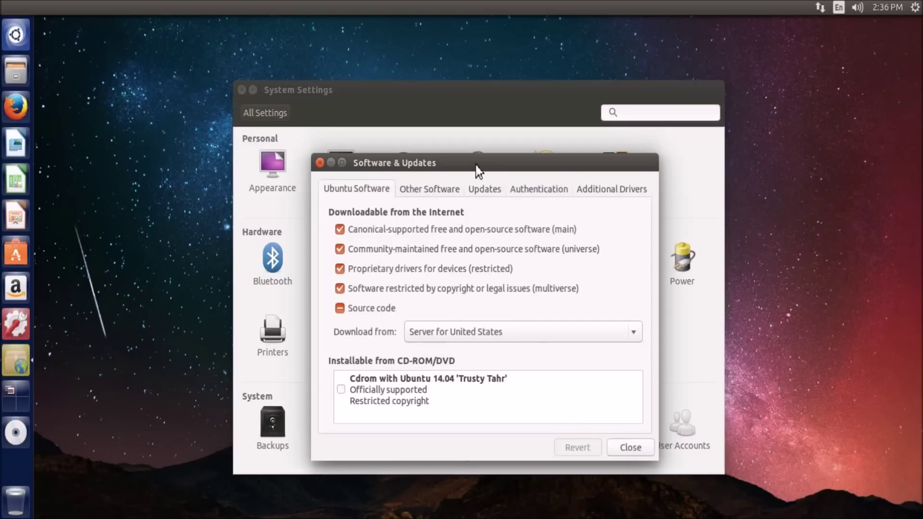
Look through the Ubuntu Software, Other Software and Updates tabs of Software & Updates
click(430, 188)
click(365, 187)
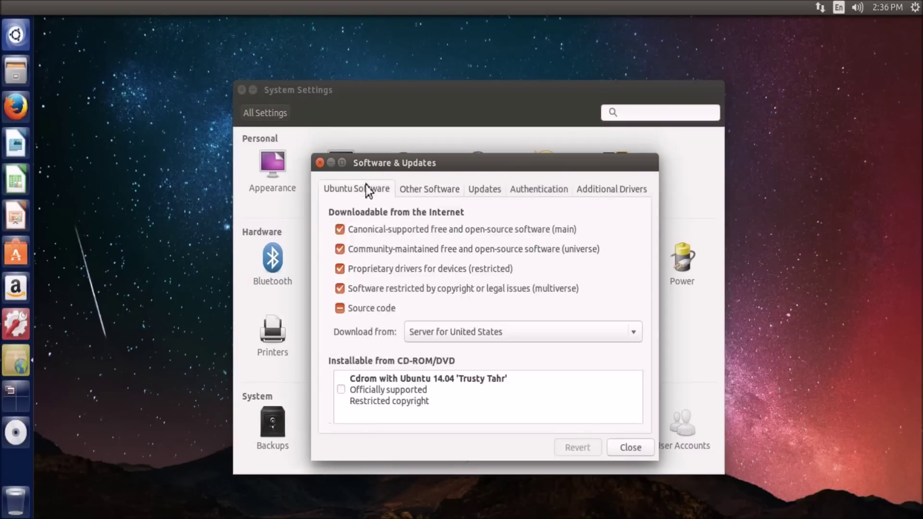
click(432, 189)
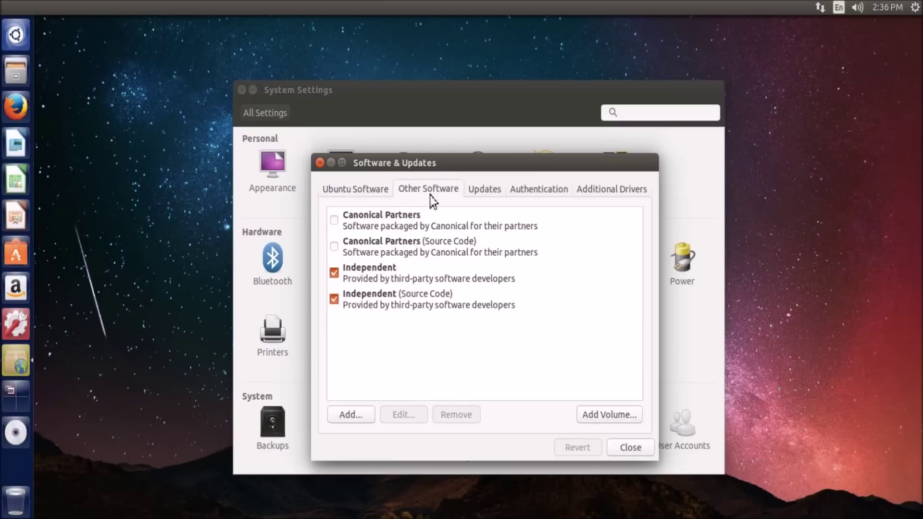
click(500, 191)
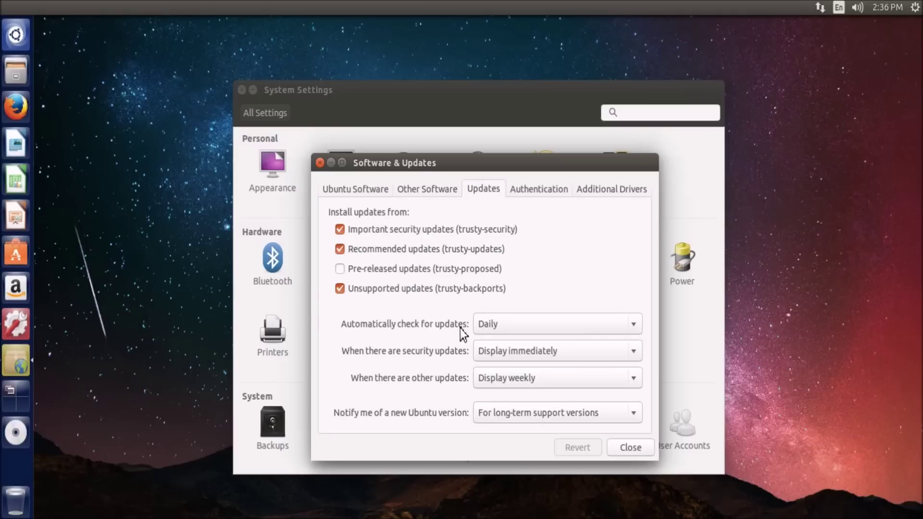
Set new Ubuntu version notifications to long-term support versions
click(489, 414)
click(402, 394)
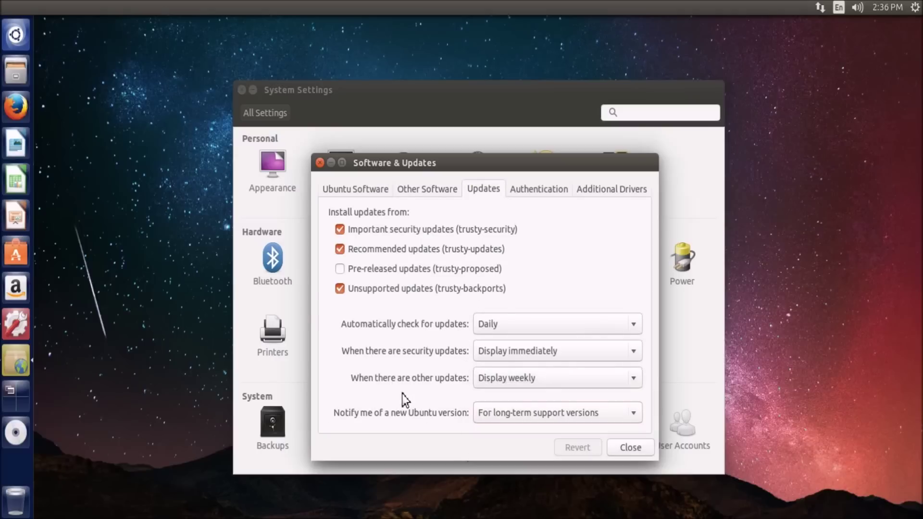
click(501, 415)
click(377, 391)
click(528, 414)
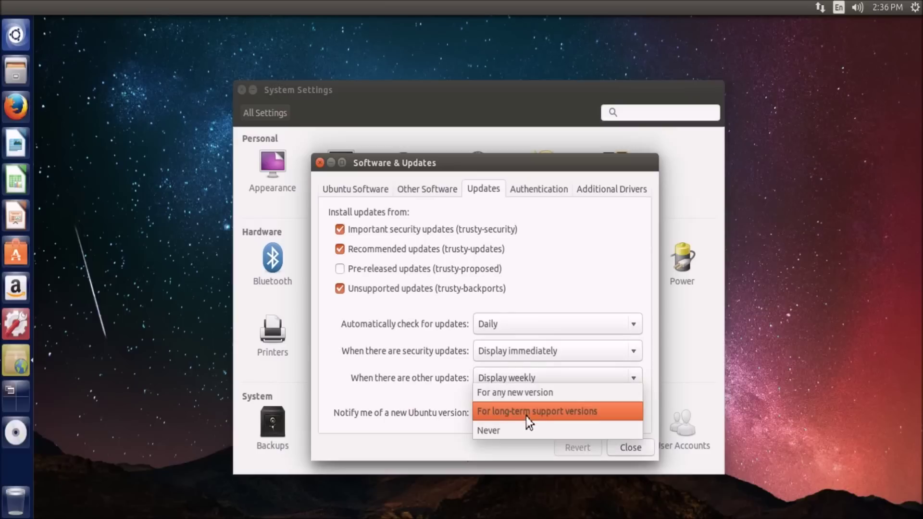
click(393, 387)
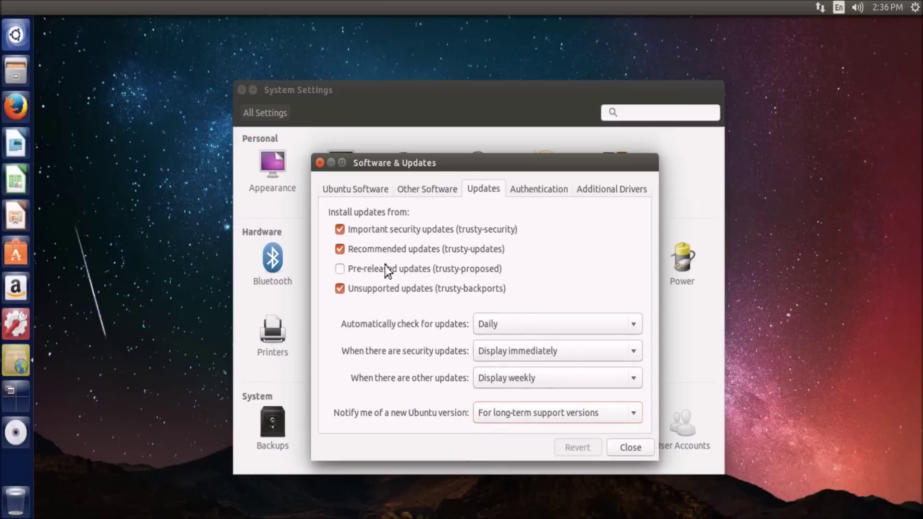
Check the Authentication and Additional Drivers tabs, then return to Other Software
click(553, 195)
click(592, 188)
click(430, 192)
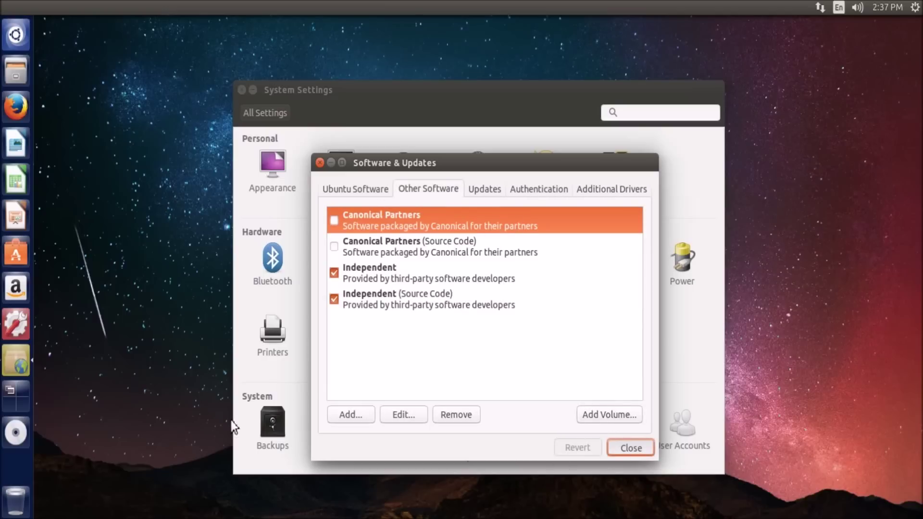
Close Software & Updates, browse Universal Access's Hearing, Typing and Pointing tabs, then open User Accounts
click(635, 438)
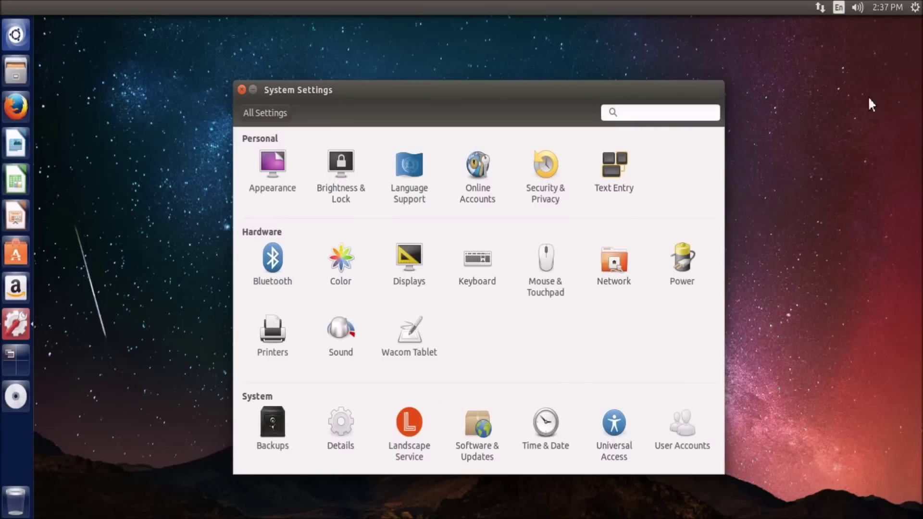
click(627, 423)
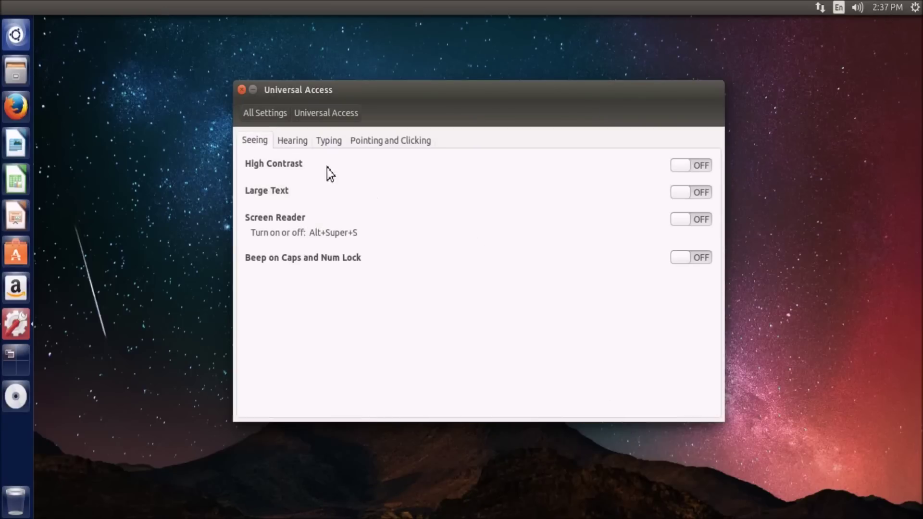
click(292, 140)
click(333, 140)
click(390, 140)
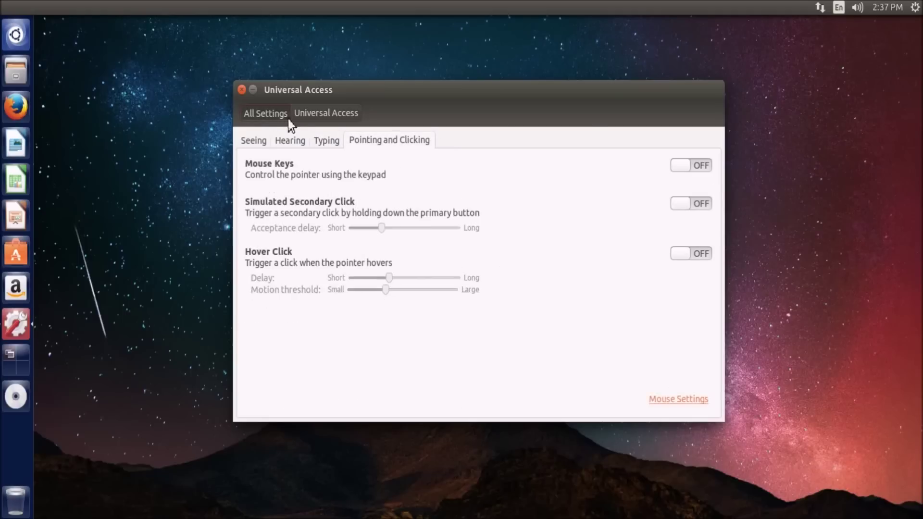
click(282, 114)
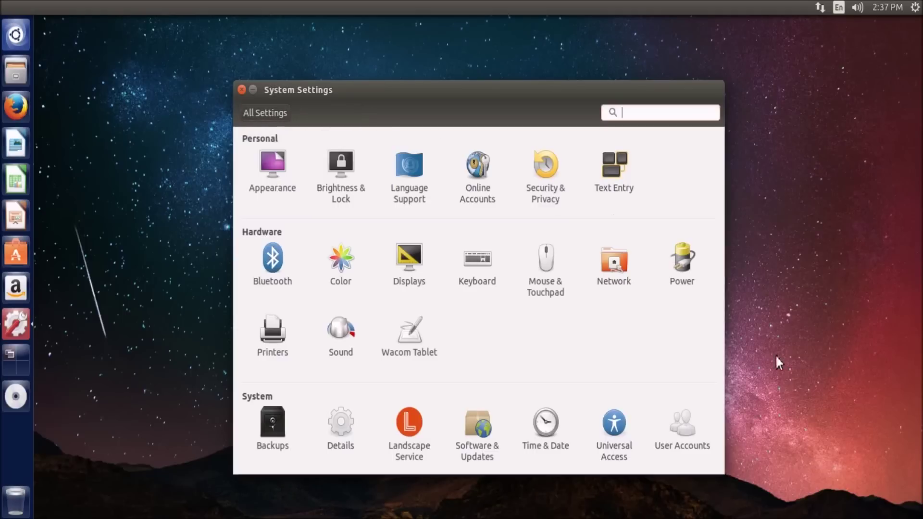
click(676, 440)
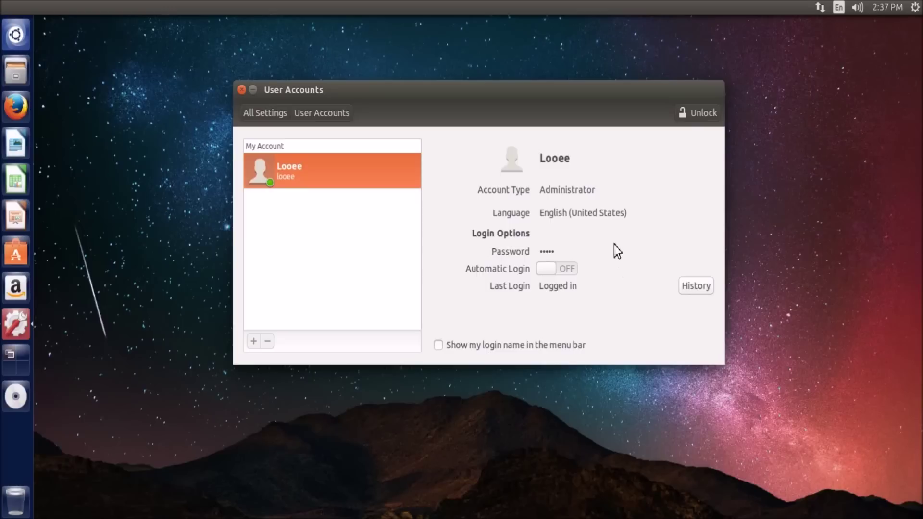
Unlock User Accounts with the account password, set the soccer ball as the picture, and return to All Settings
click(694, 114)
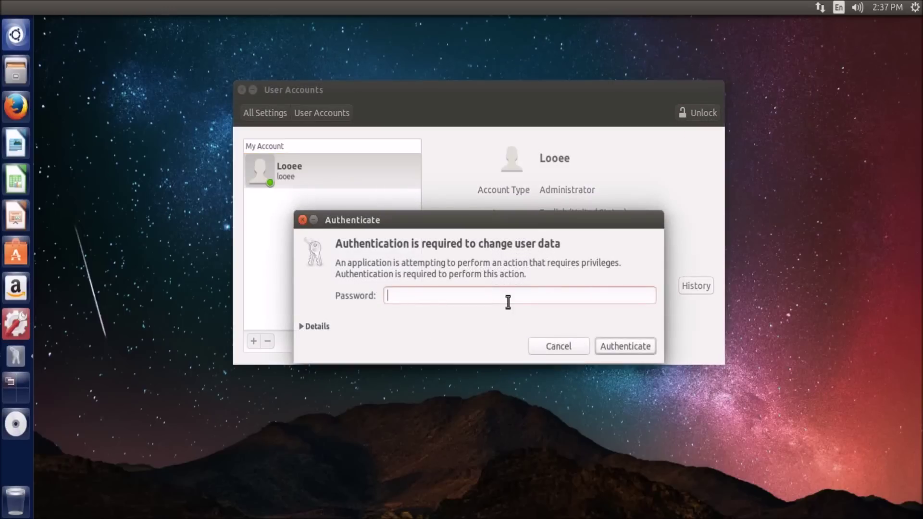
text(123)
key(Return)
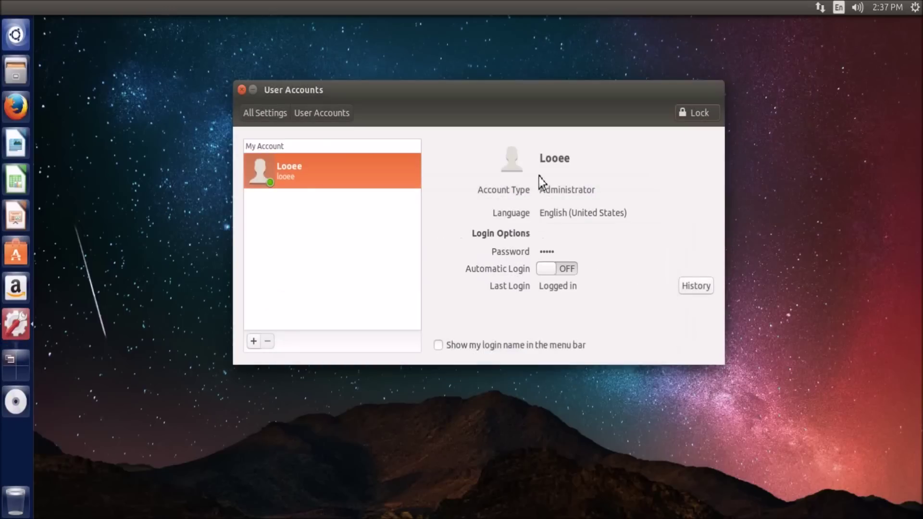
click(519, 163)
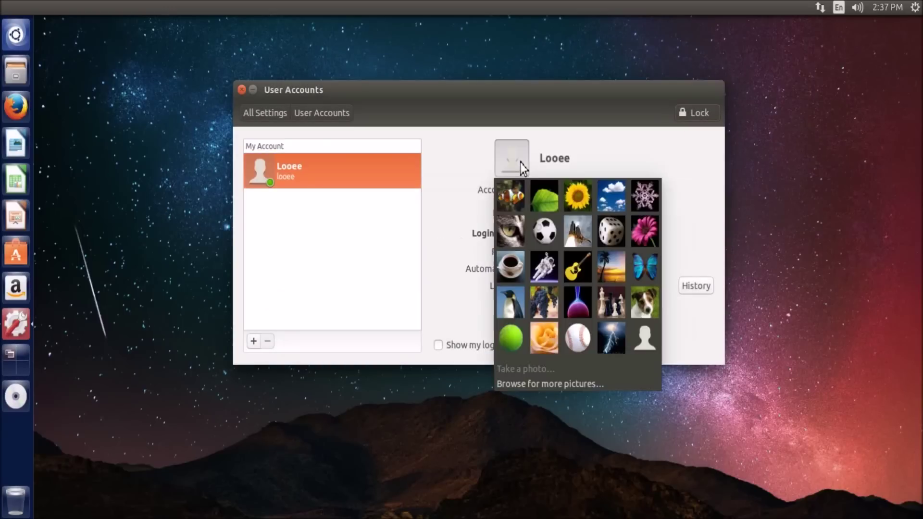
click(552, 232)
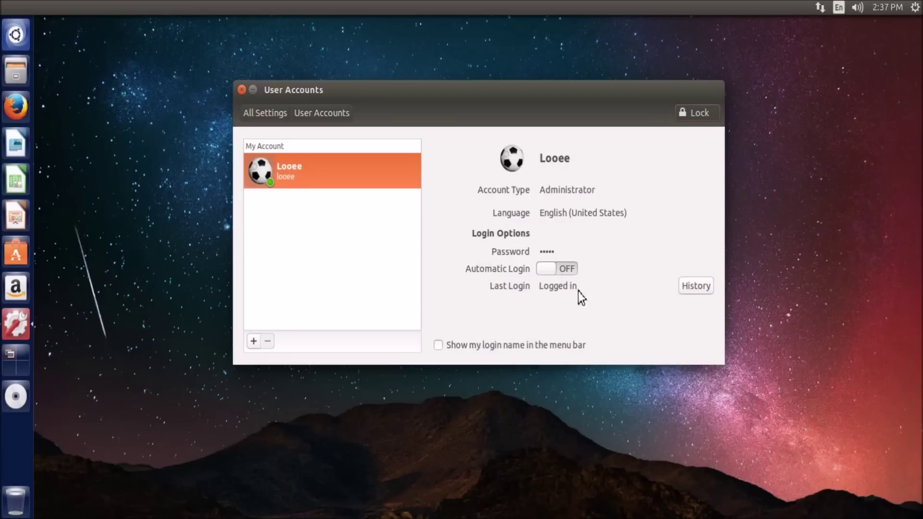
click(259, 115)
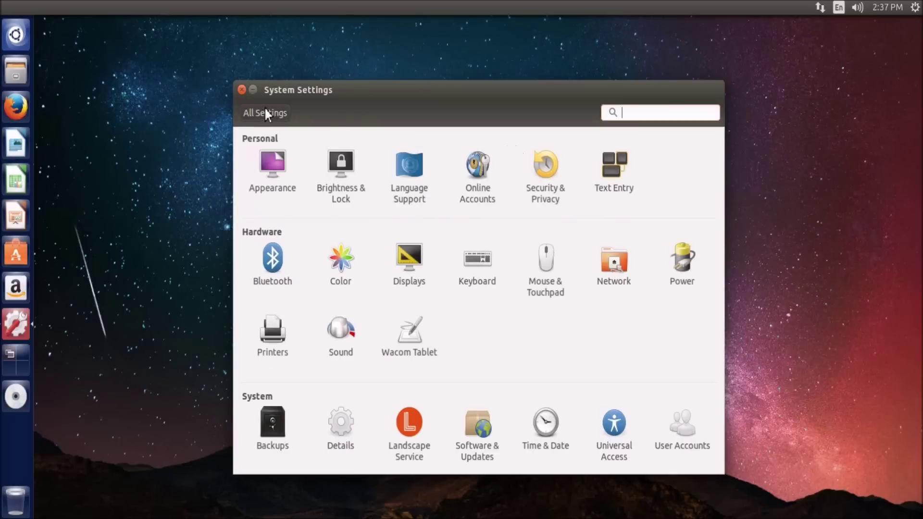
Close System Settings, launch Software Updater, and open a terminal with Ctrl+Alt+T
click(242, 89)
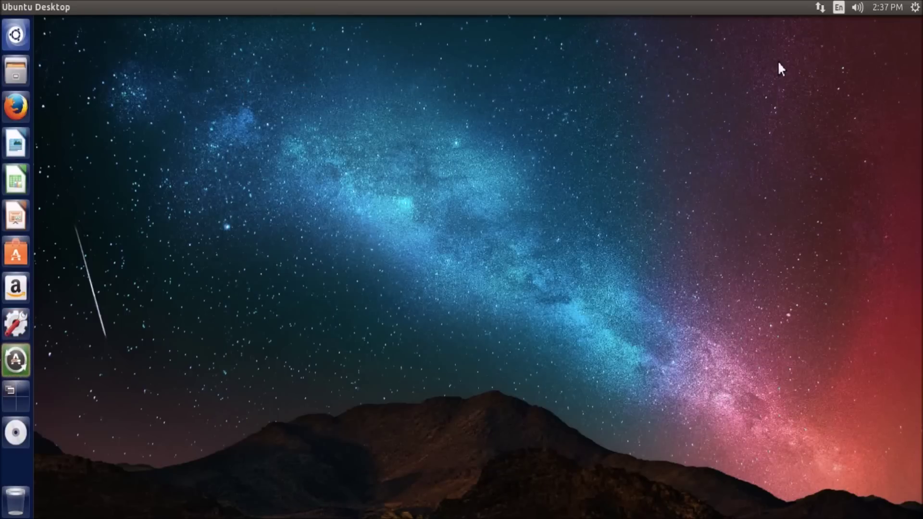
click(16, 360)
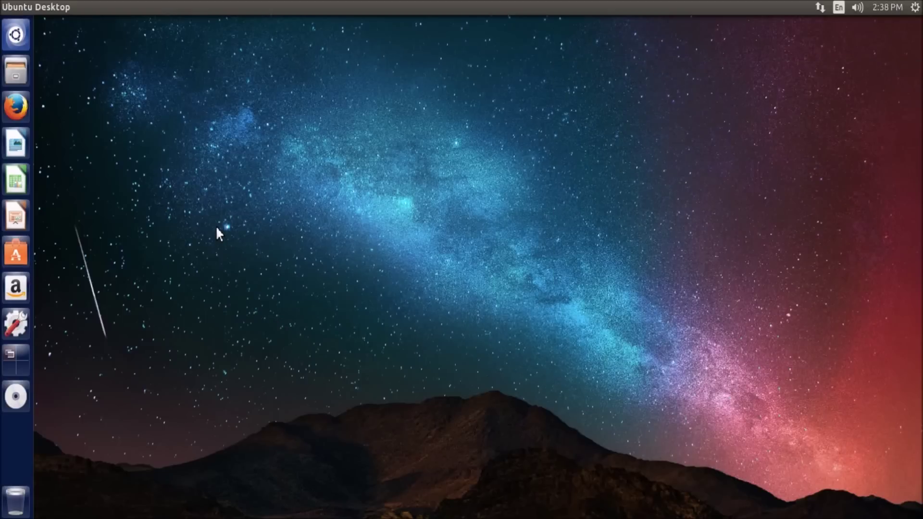
key(ctrl+alt+t)
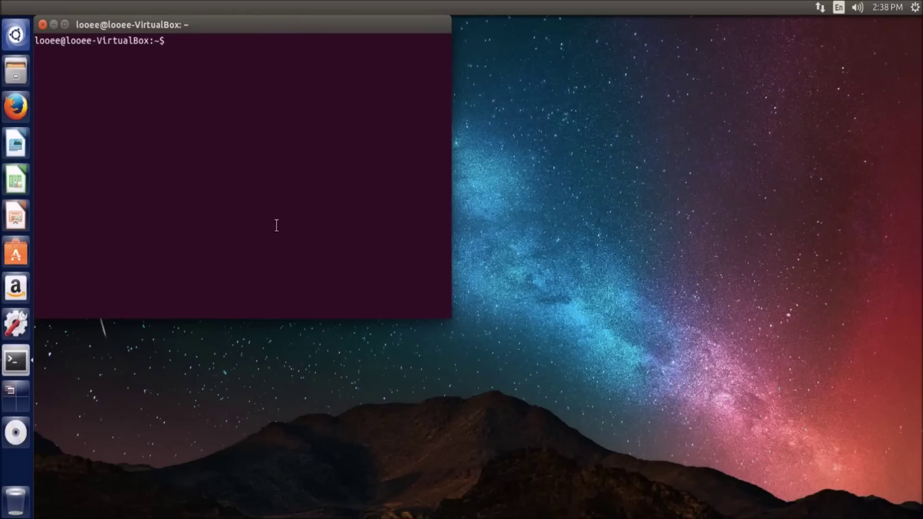
Centre the terminal and run sudo nano /usr/share/lightdm/lightdm.conf.d/50-ubuntu.conf
drag(216, 32, 449, 91)
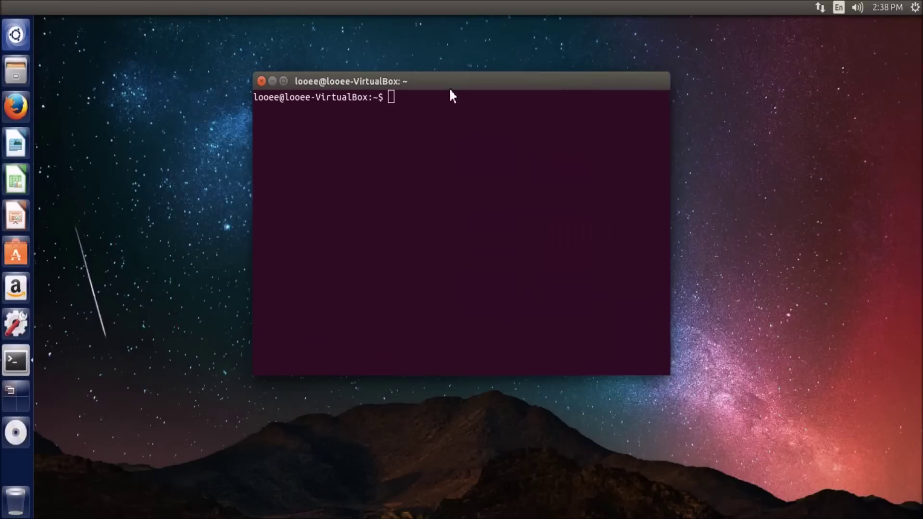
click(27, 23)
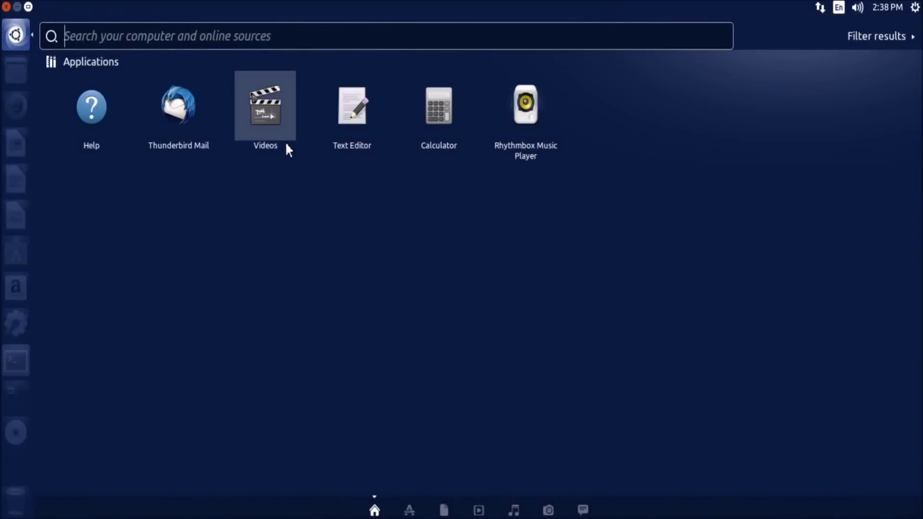
key(Escape)
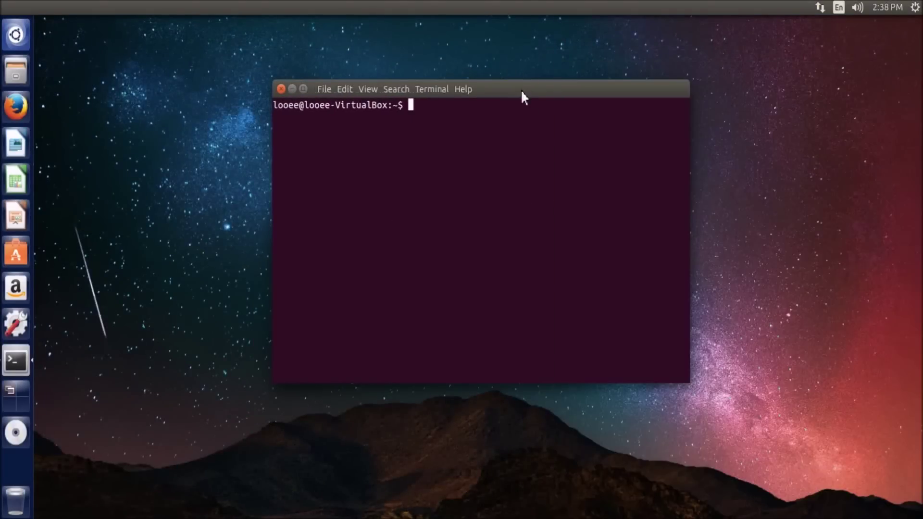
key(Control_R+f)
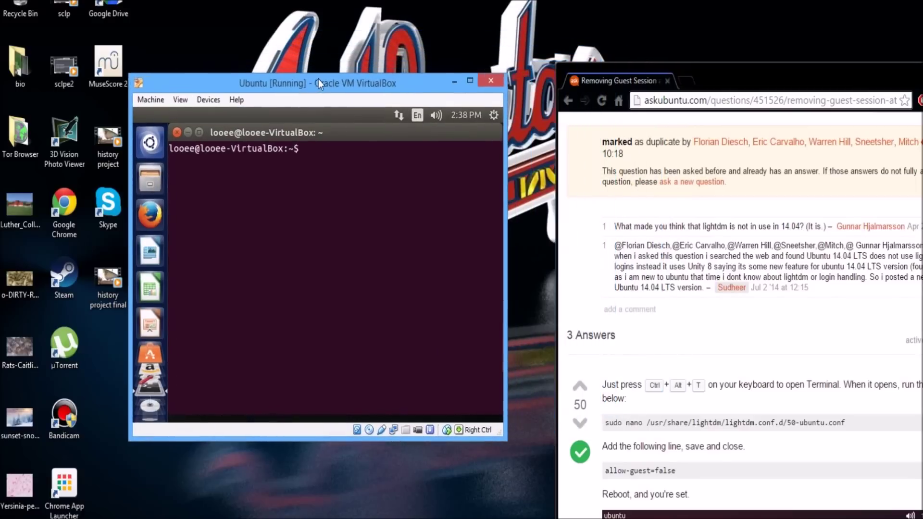
text(s)
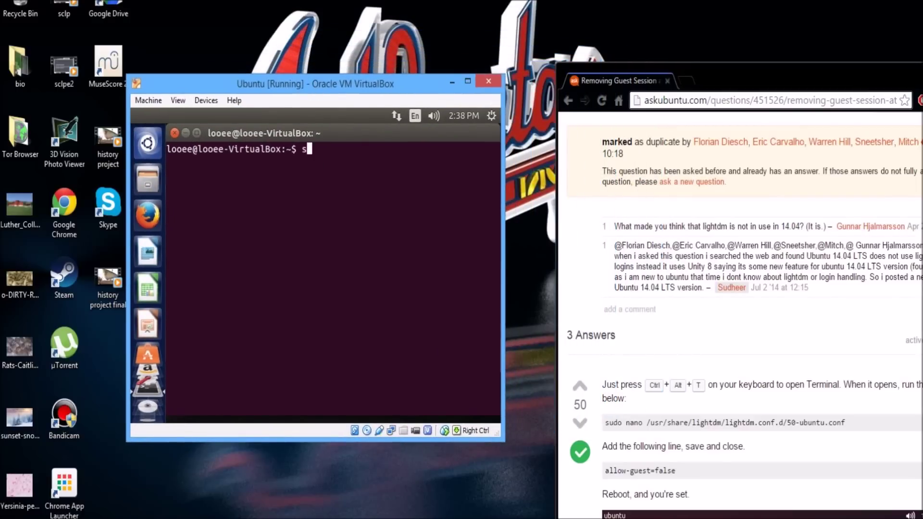
text(udo nano /usr/s)
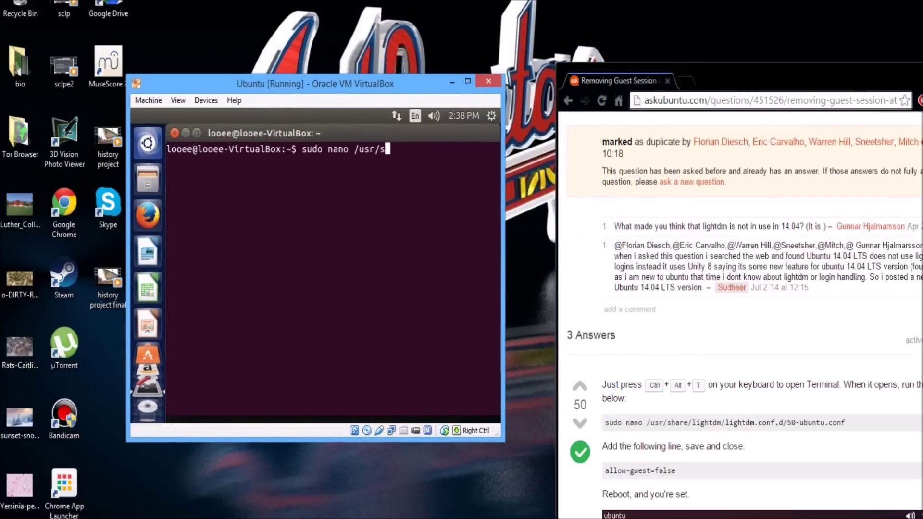
text(hare/lightdm/lightdm)
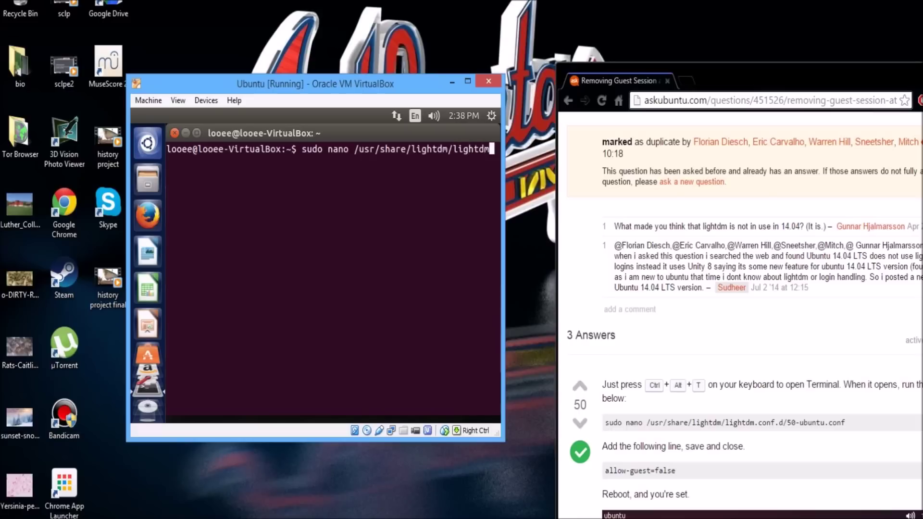
text(.conf.d/50-ubuntu)
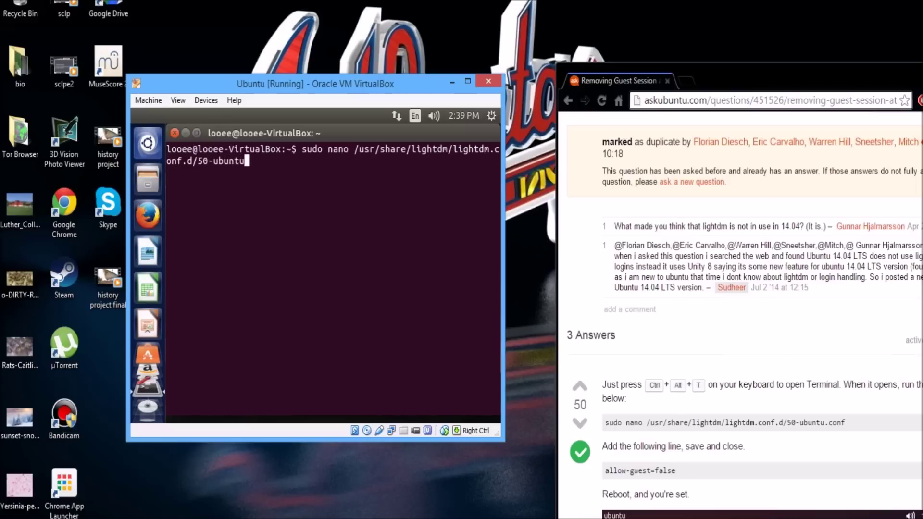
text(.conf)
click(469, 83)
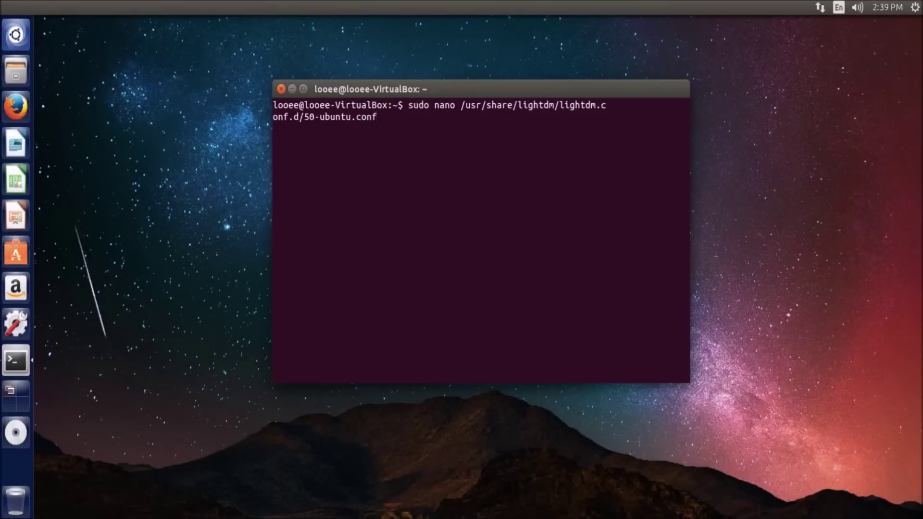
key(Return)
key(Return)
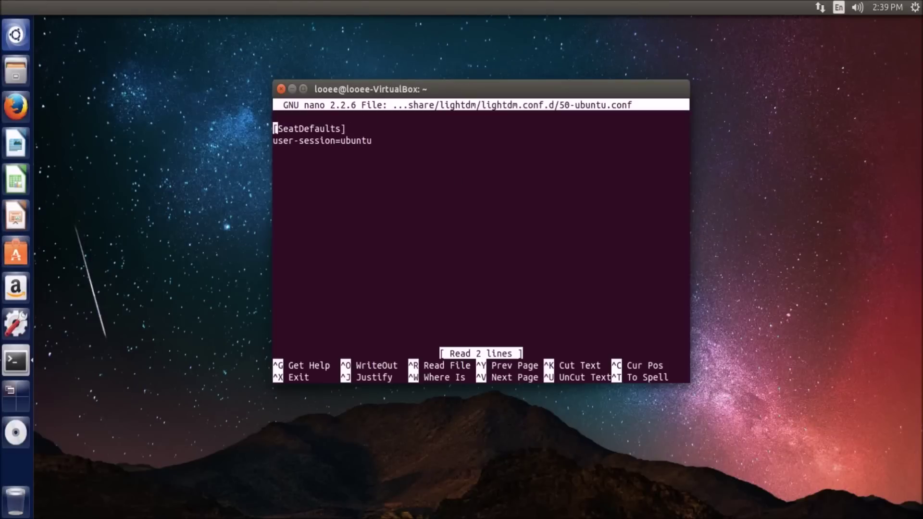
Add allow-guest=false below user-session=ubuntu in 50-ubuntu.conf, then save and exit nano
key(Down)
key(Down)
text(allow)
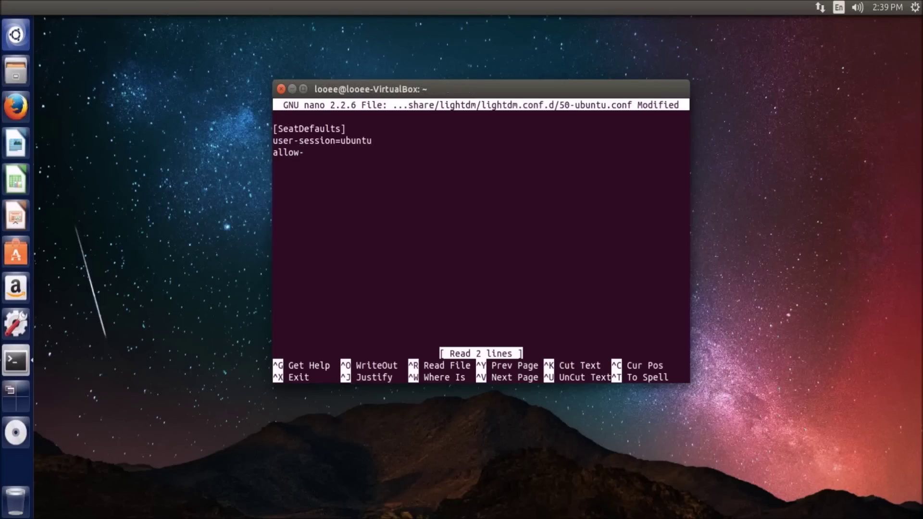
text(guest=false)
key(ctrl+x)
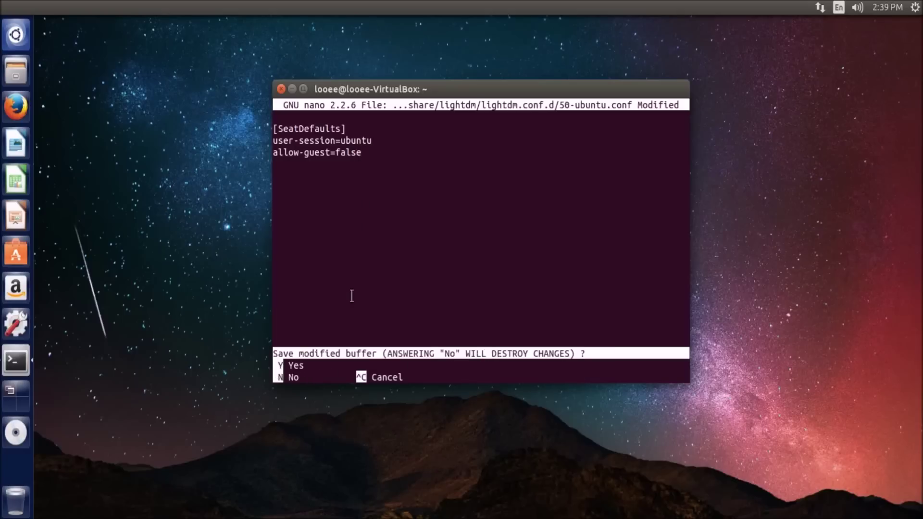
key(y)
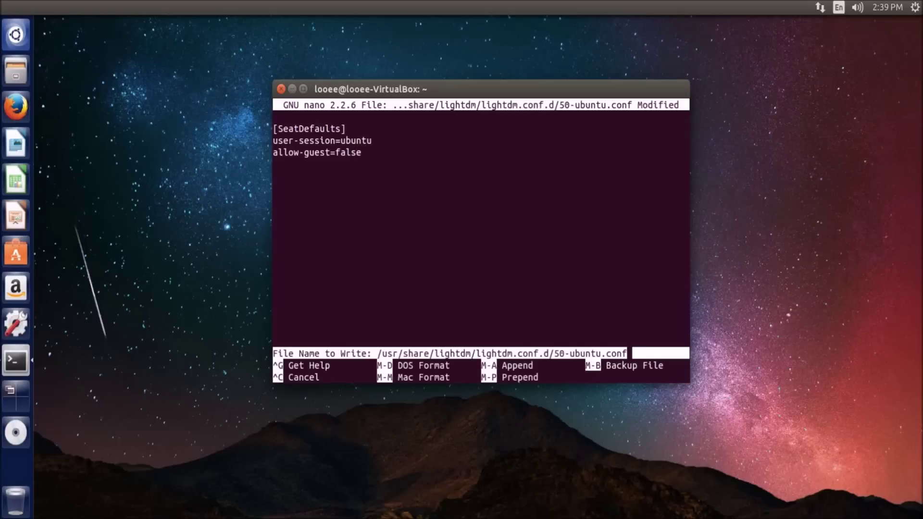
key(Return)
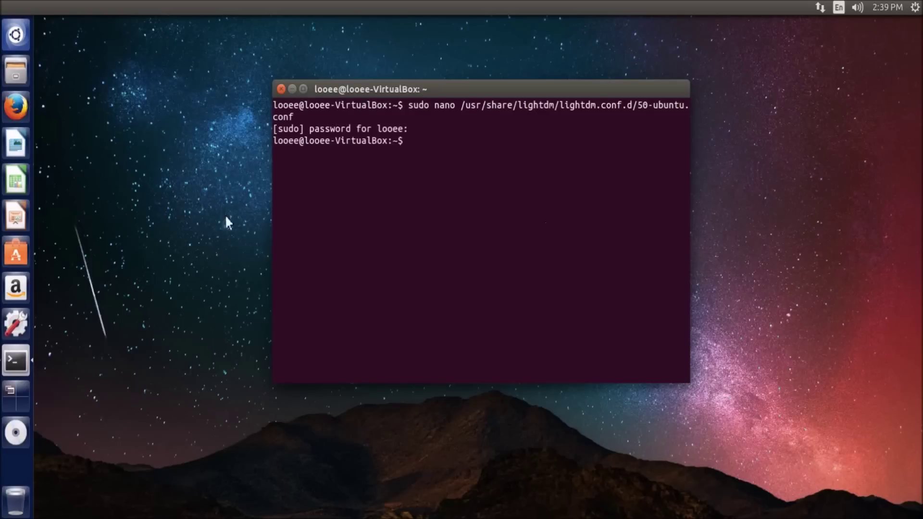
Close the terminal and create an Untitled Folder on the desktop
click(282, 89)
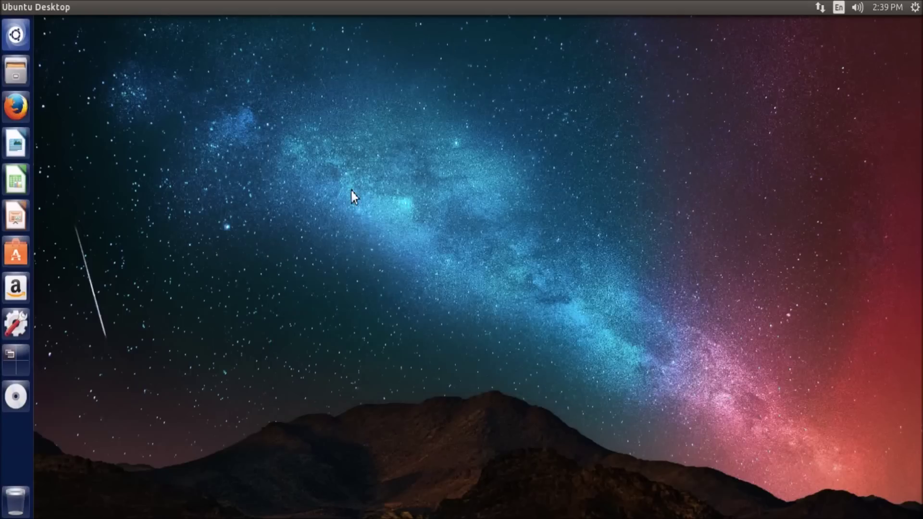
right_click(464, 188)
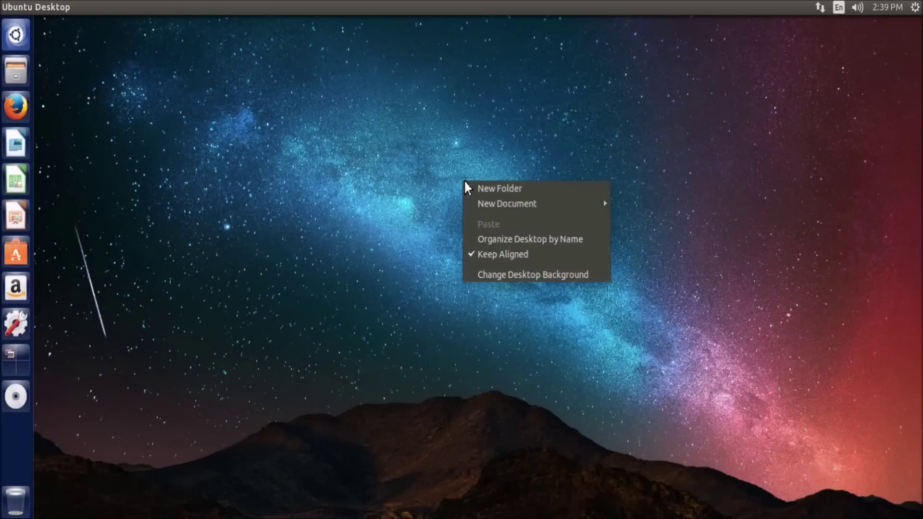
click(495, 188)
click(425, 172)
Select and reposition Untitled Folder, then open Change Desktop Background from the desktop menu
right_click(475, 231)
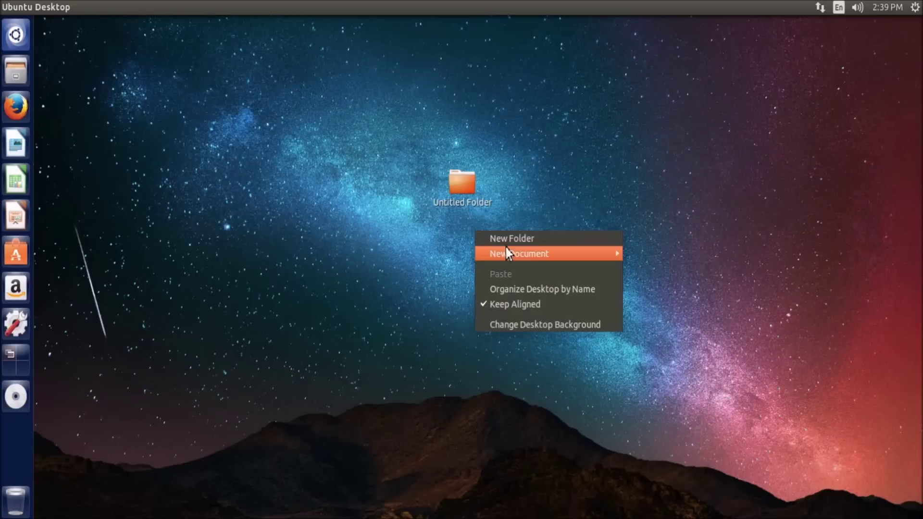
mouse_move(505, 254)
click(455, 264)
drag(451, 223, 404, 146)
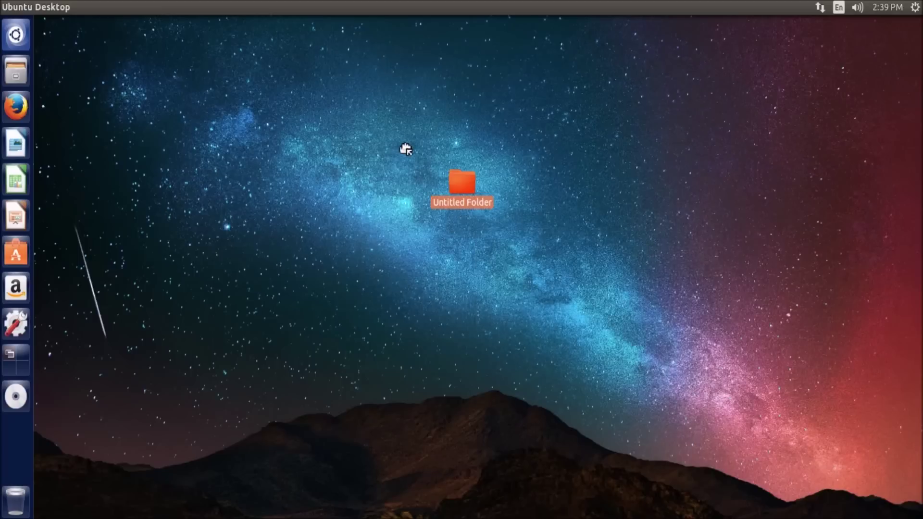
right_click(424, 252)
click(489, 346)
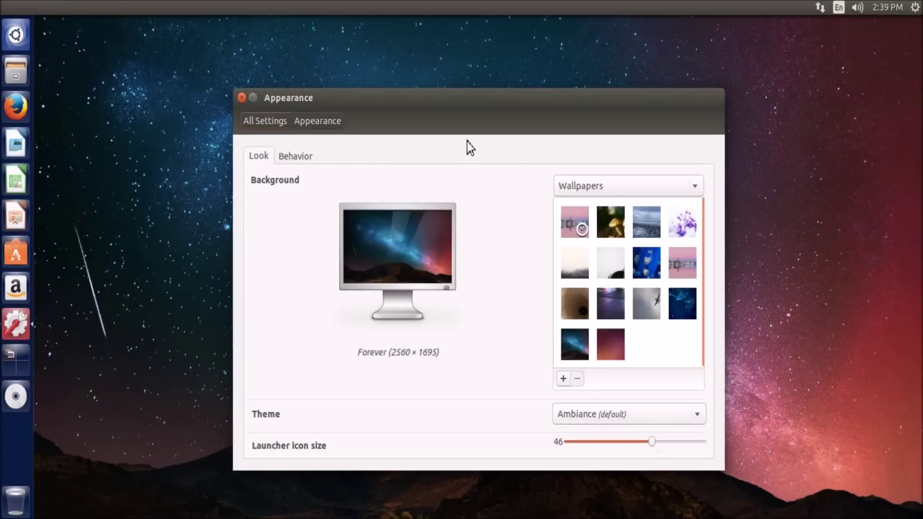
Close Appearance, trash Untitled Folder, and unlock Firefox from the launcher
click(241, 98)
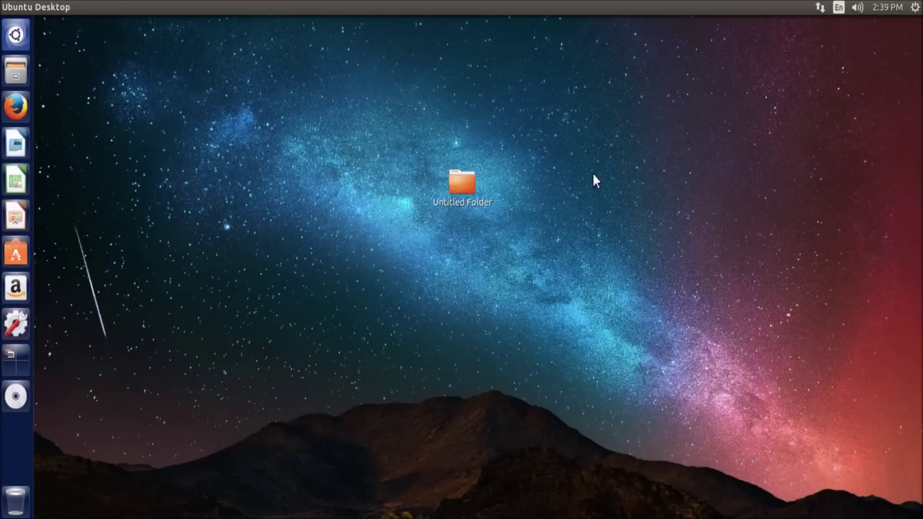
key(Delete)
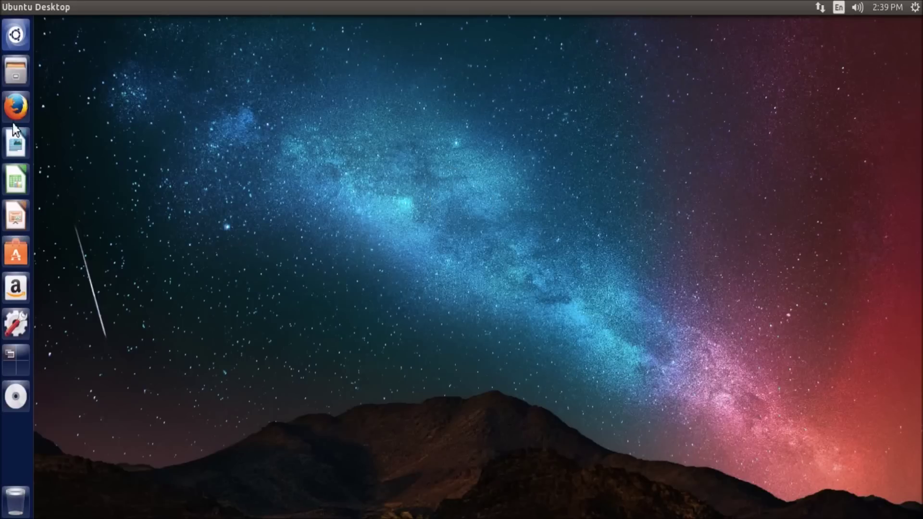
right_click(14, 106)
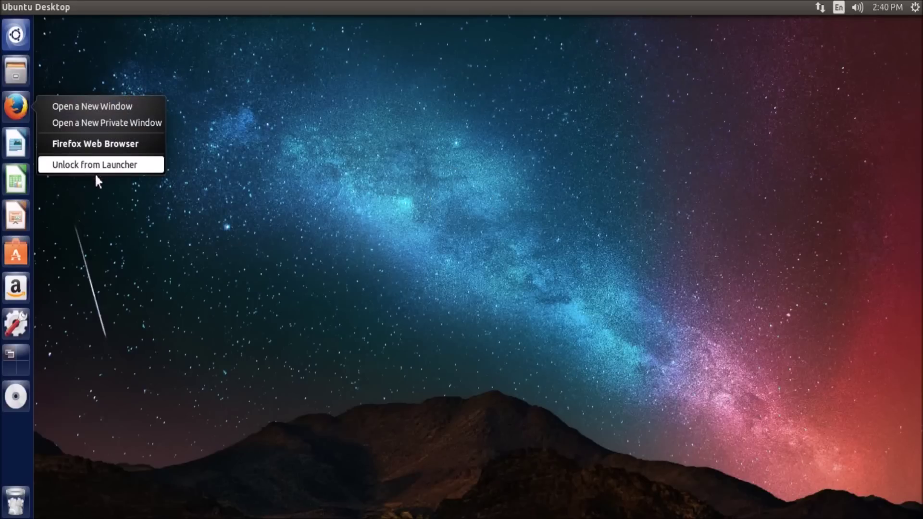
click(86, 163)
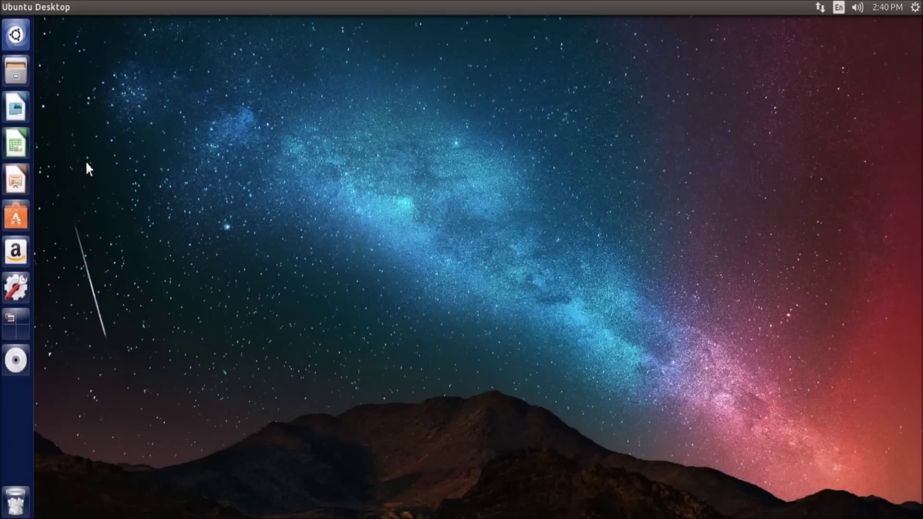
Open Help from the Dash, lock it to the launcher, and close the Desktop Guide
click(15, 35)
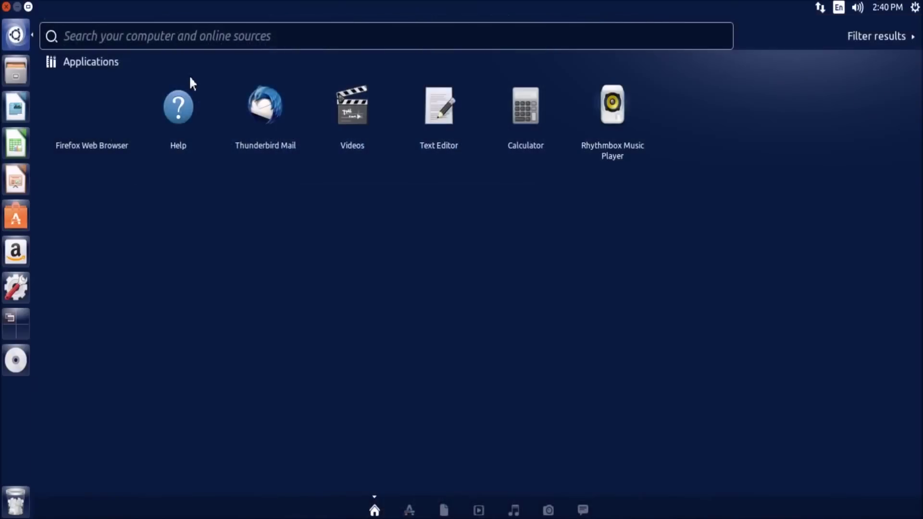
click(198, 122)
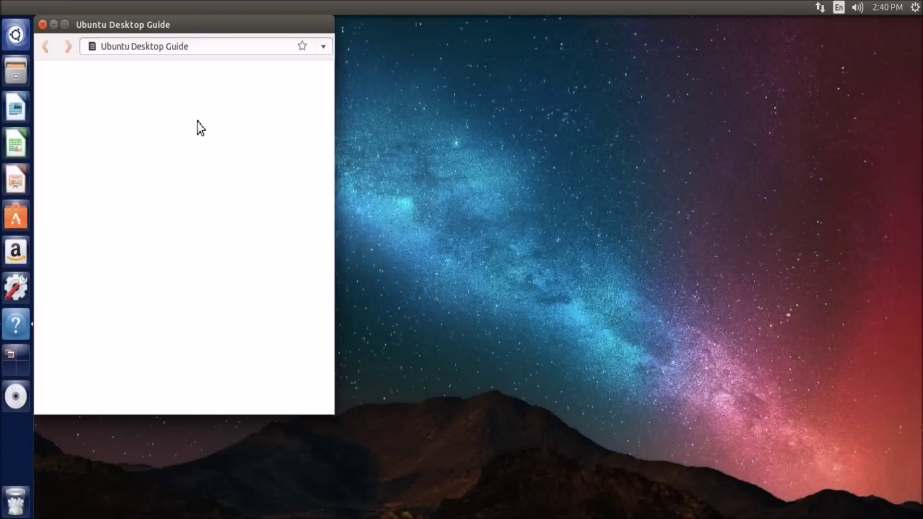
right_click(26, 327)
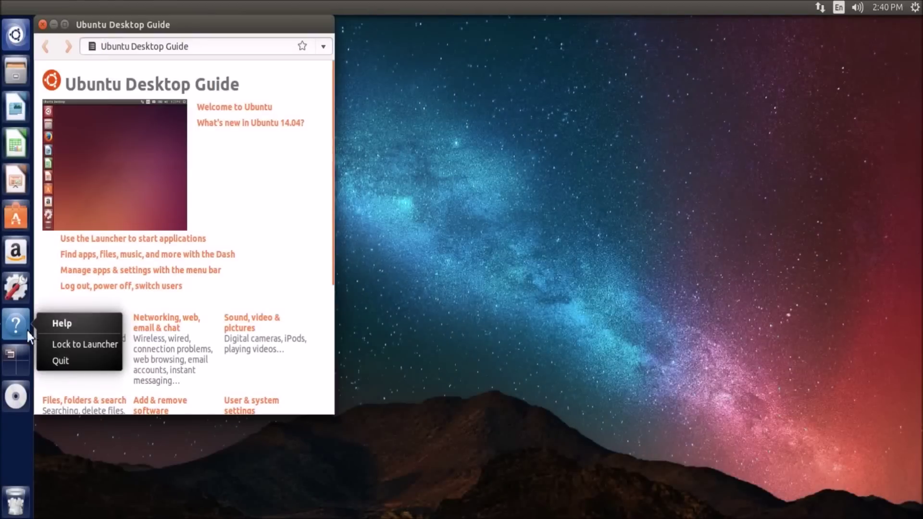
click(50, 348)
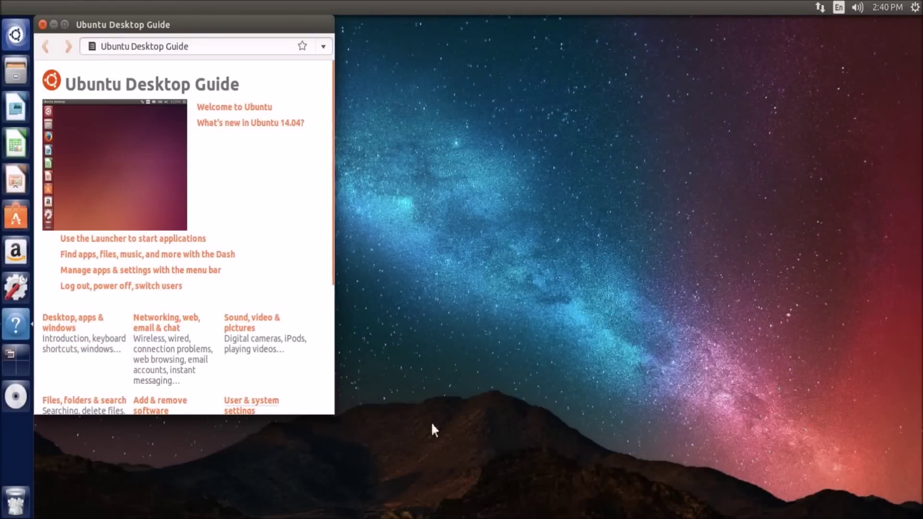
click(42, 24)
Pin Text Editor from the Dash to the launcher, dismiss Update Information, then drag Text Editor to Trash
click(29, 46)
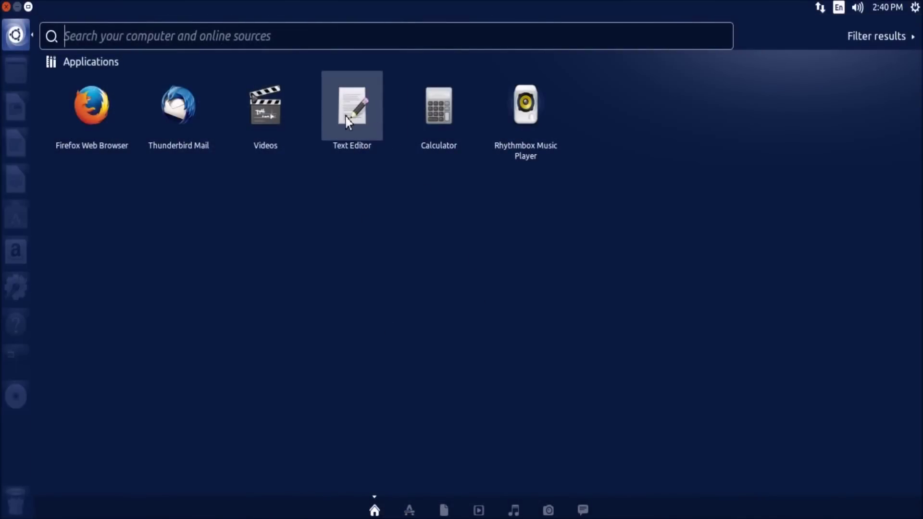
drag(346, 116, 189, 247)
click(6, 7)
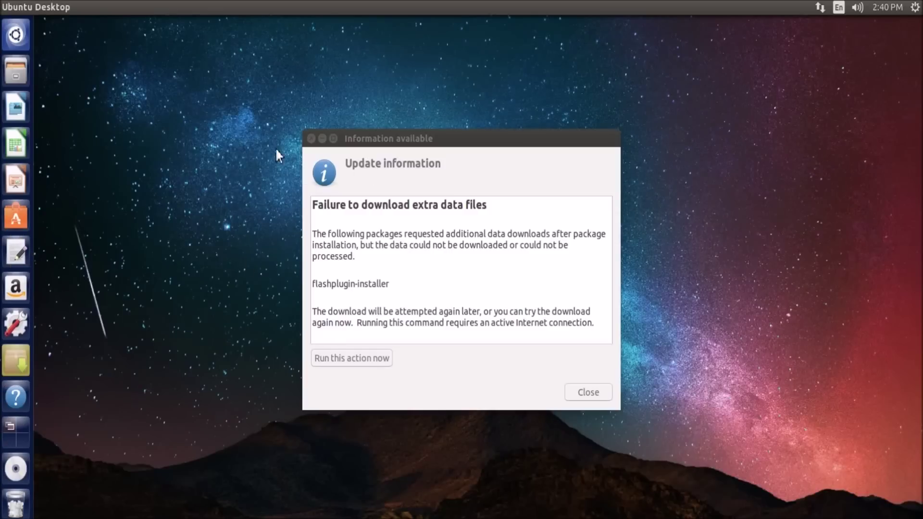
click(310, 141)
drag(18, 252, 70, 226)
drag(16, 215, 22, 507)
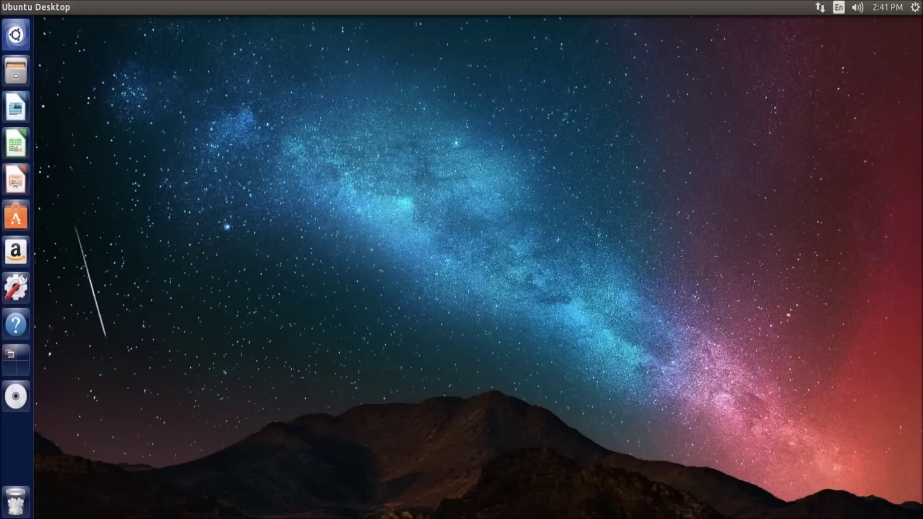
Launch Firefox Web Browser from a Dash search for 'fire'
drag(385, 140, 332, 413)
click(15, 48)
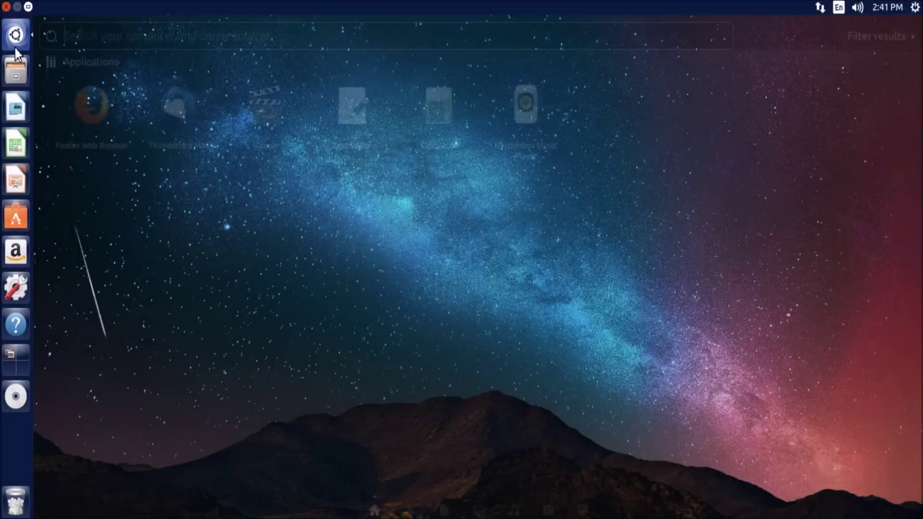
text(fire)
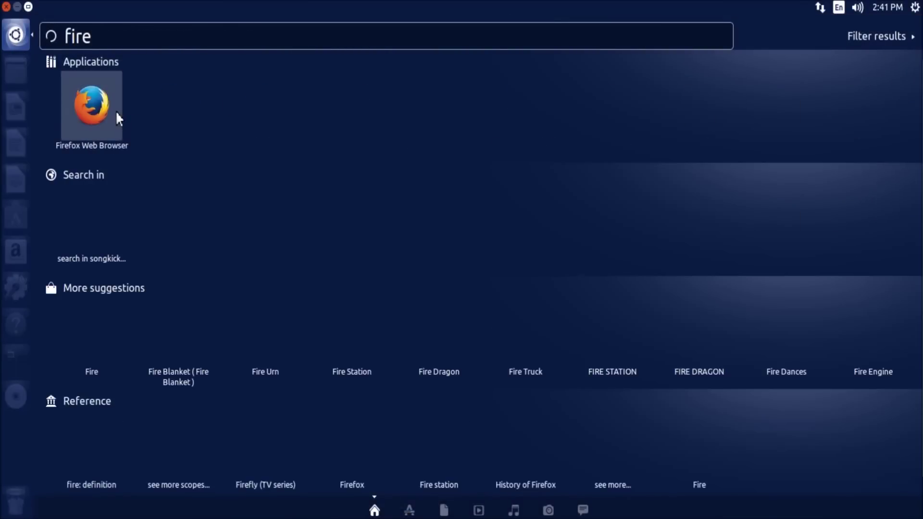
click(117, 114)
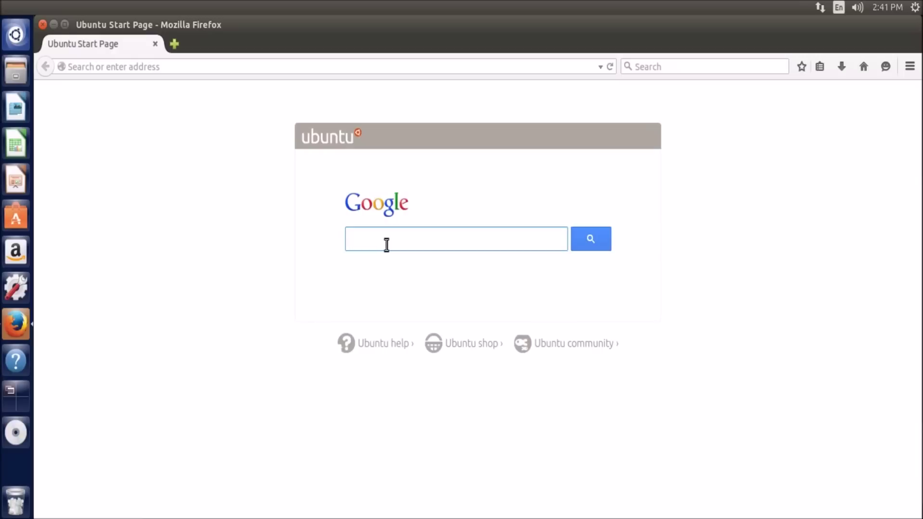
Search for virtualbox and open the VirtualBox for Linux hosts downloads page
text(rtualbox)
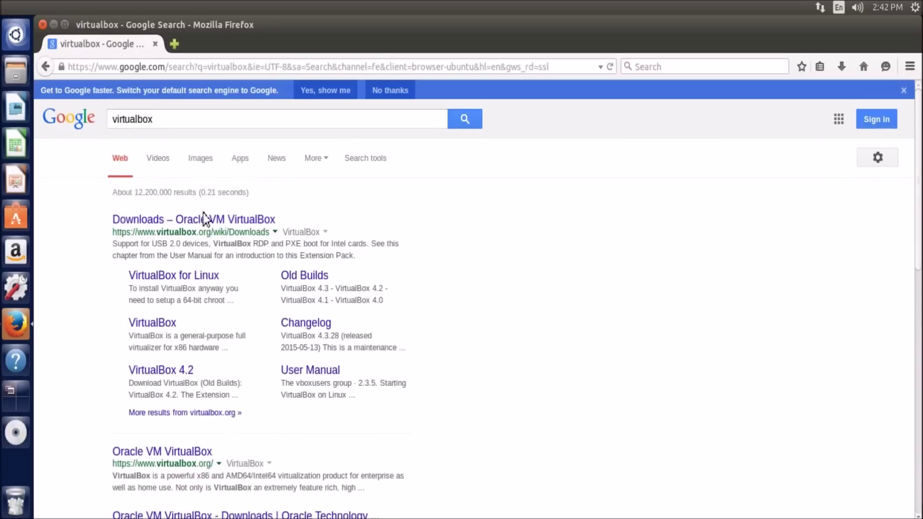
click(208, 223)
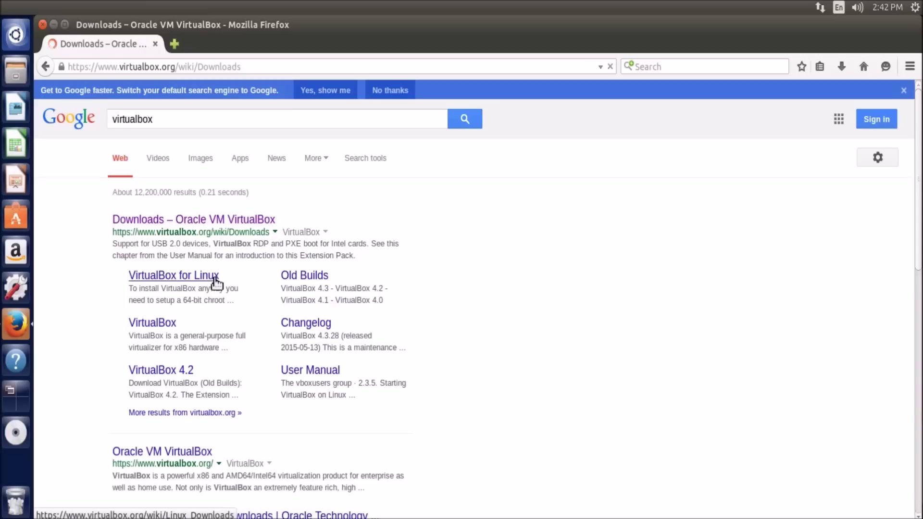
click(301, 305)
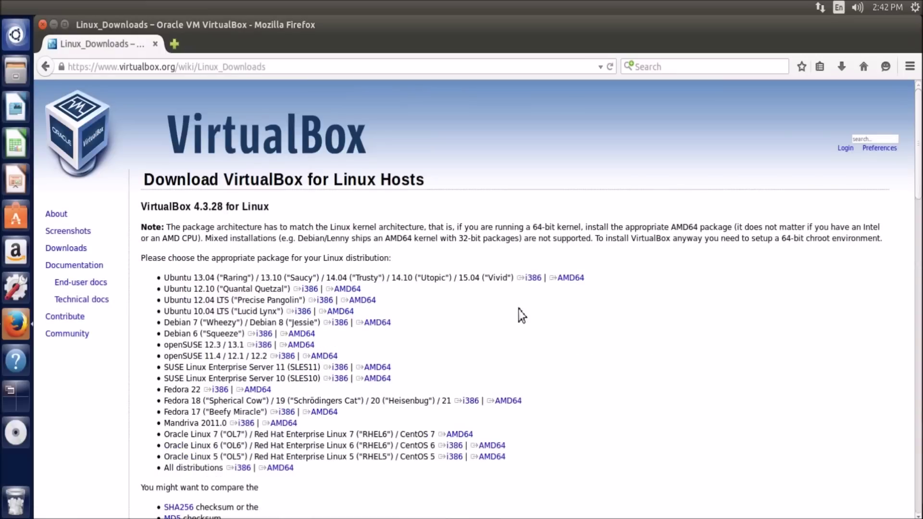
Start the Ubuntu AMD64 package download, cancel it, and return to VirtualBox Downloads
click(533, 277)
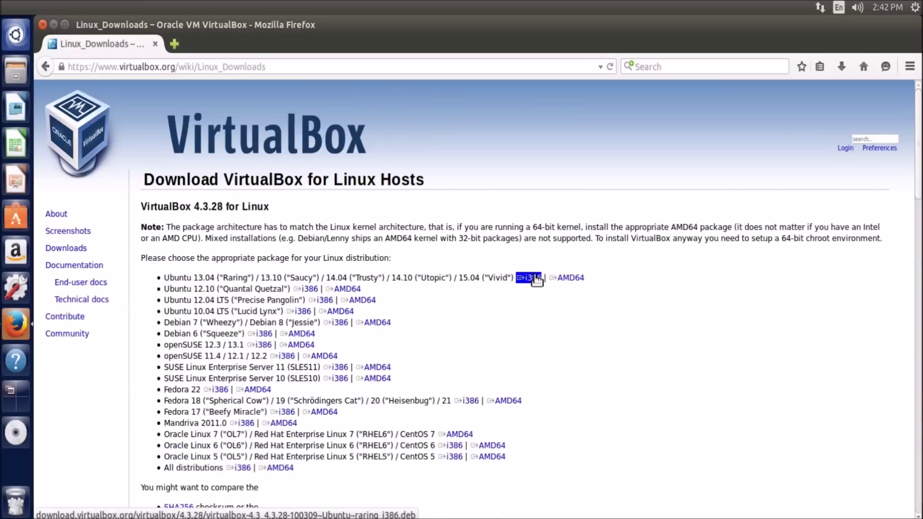
click(564, 279)
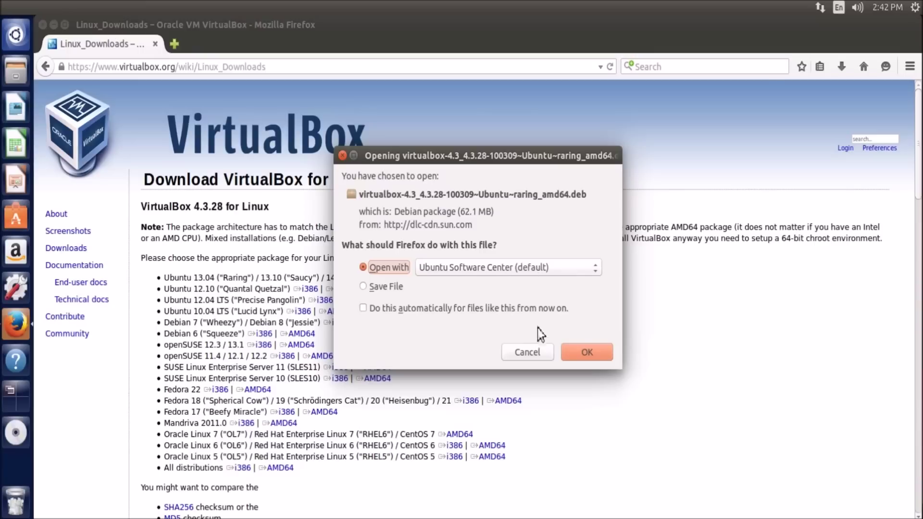
click(527, 353)
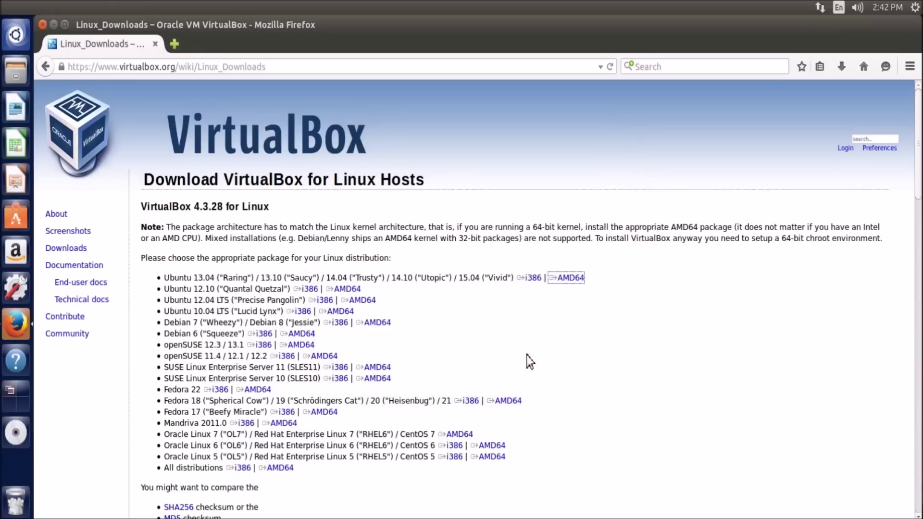
click(44, 67)
click(217, 73)
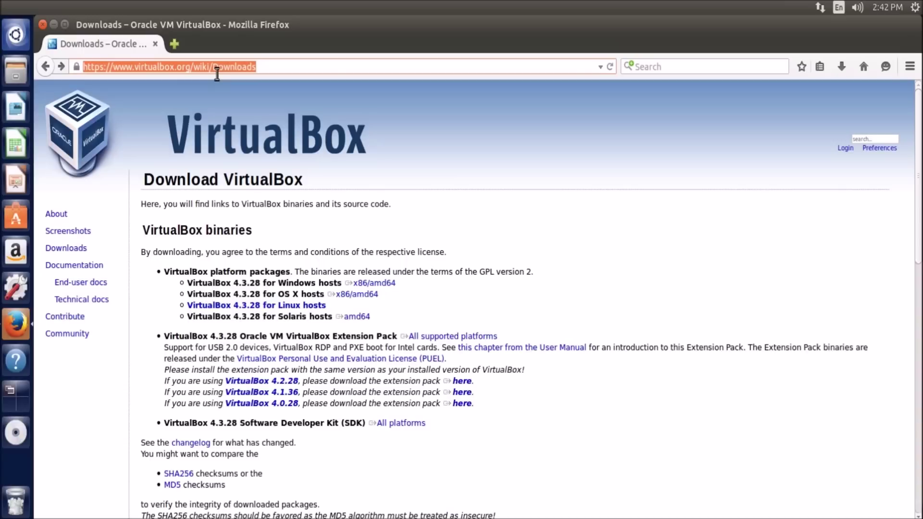
Search the web for sketchup and open the Download SketchUp page
text(sketchu)
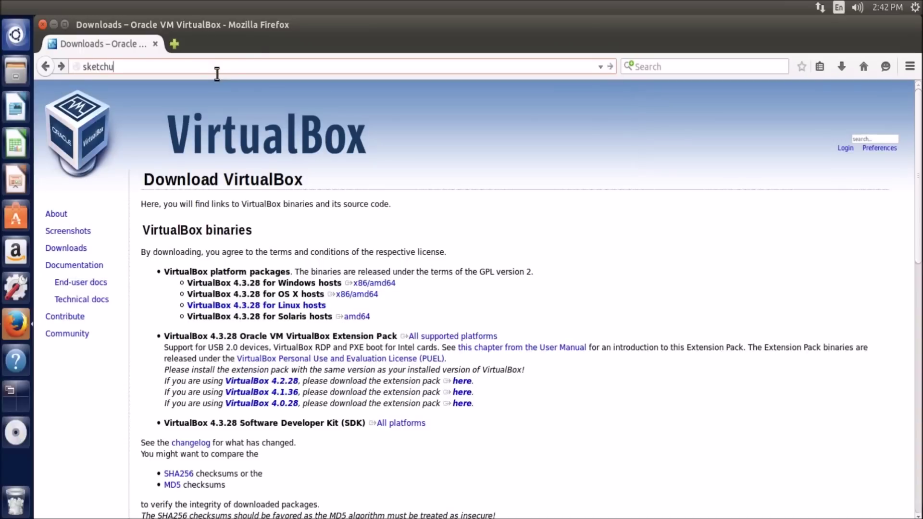
text(p)
key(Return)
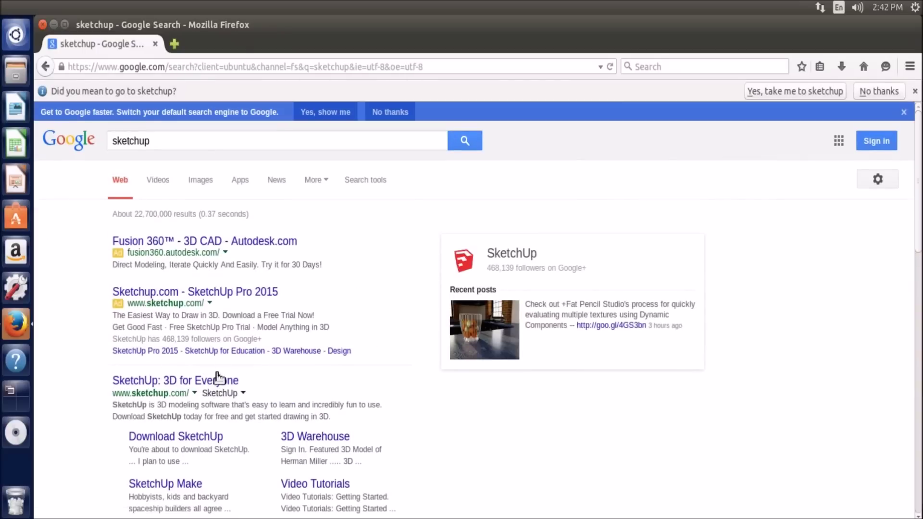
click(217, 381)
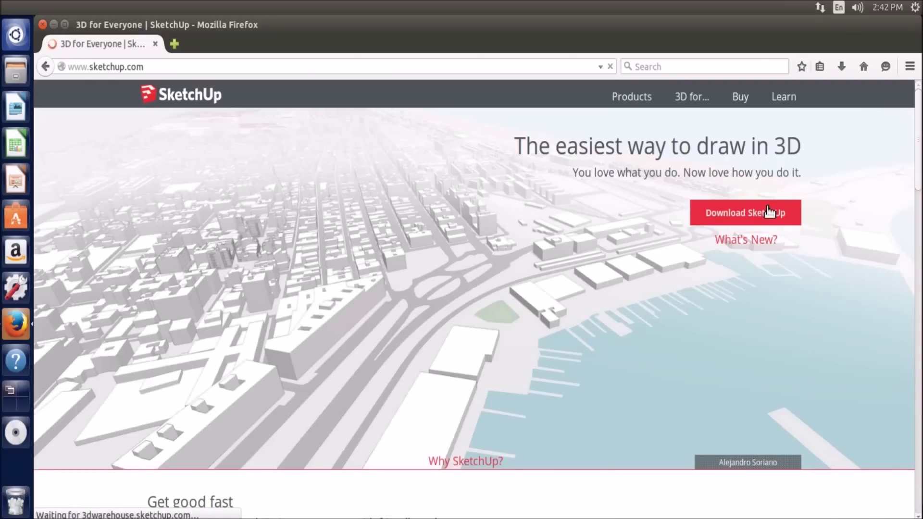
click(768, 212)
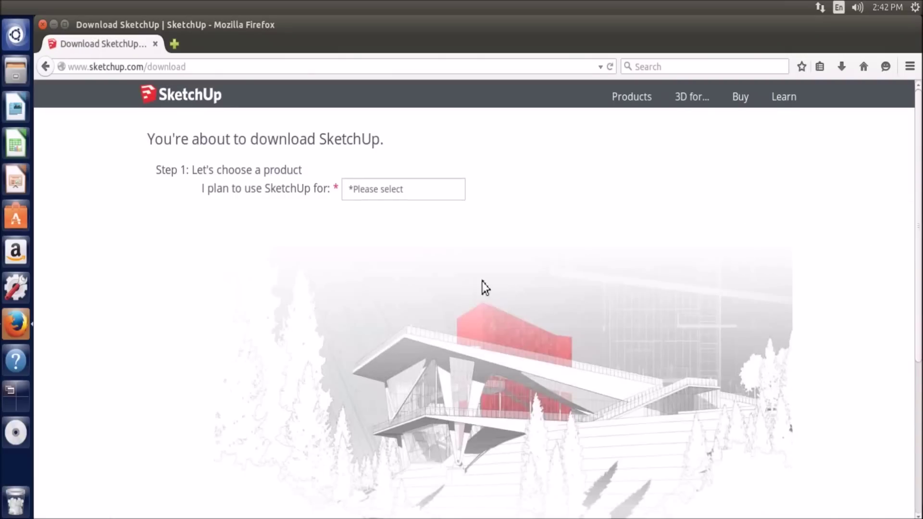
Choose Personal Projects as the intended SketchUp use and open a new tab
scroll(406, 180, down, 1)
click(391, 148)
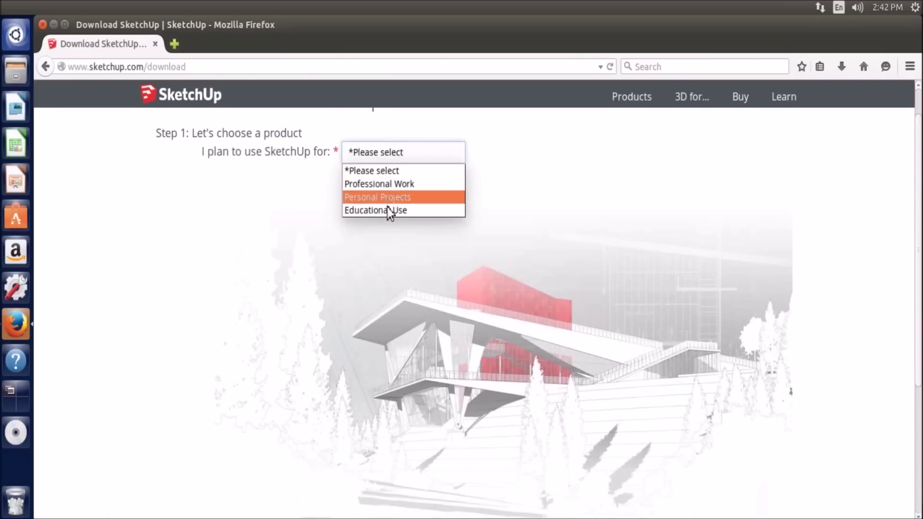
click(390, 198)
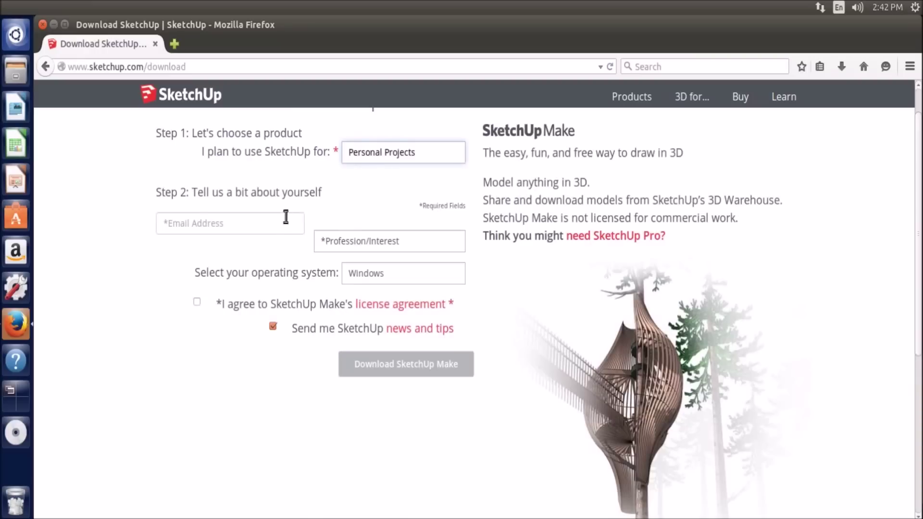
scroll(357, 206, down, 2)
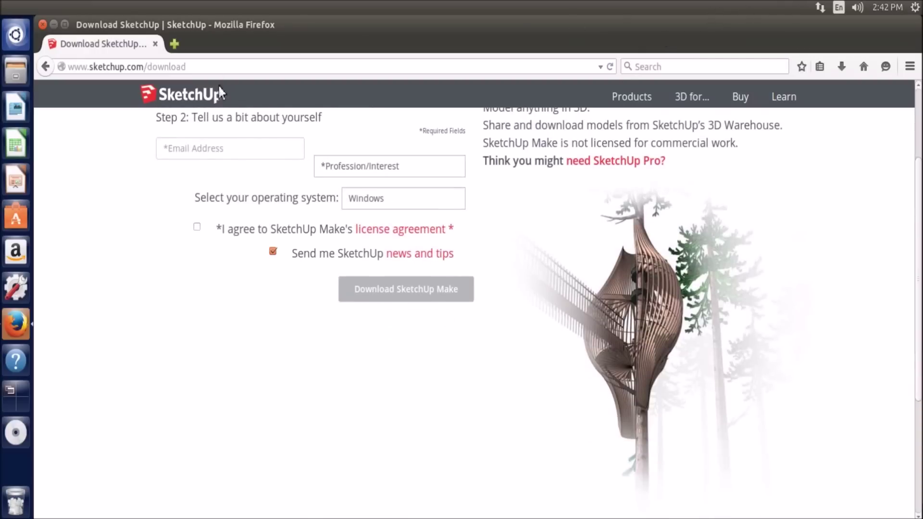
click(174, 45)
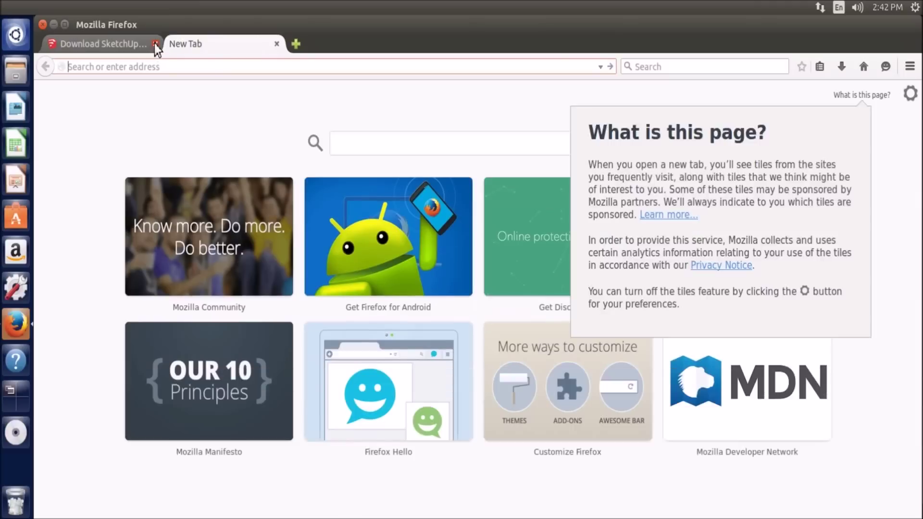
Close the SketchUp tab, search 'notepad ++' and open the Notepad++ download page
click(155, 44)
text(notepad)
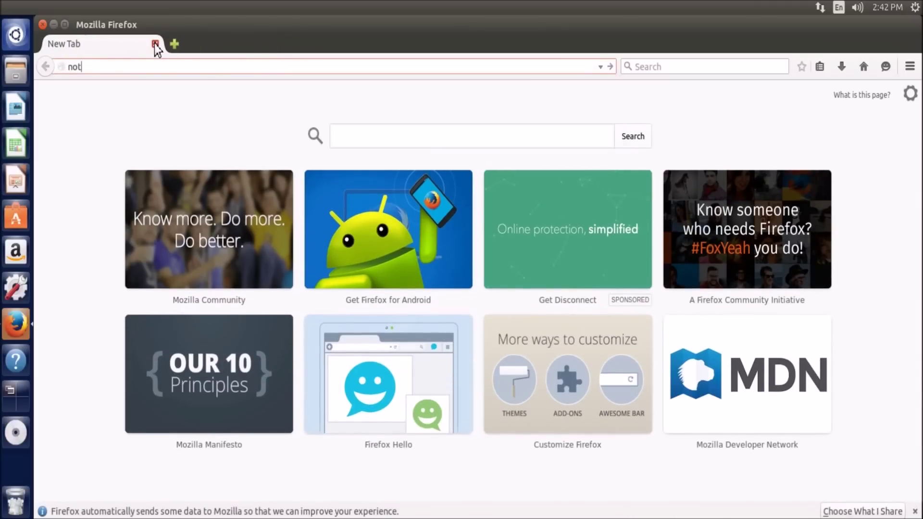
text( ++)
key(Return)
click(192, 200)
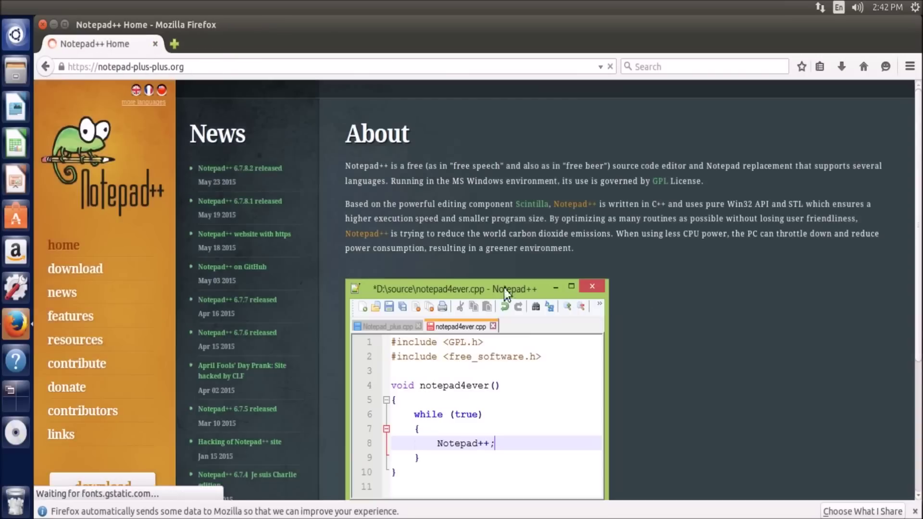
click(57, 278)
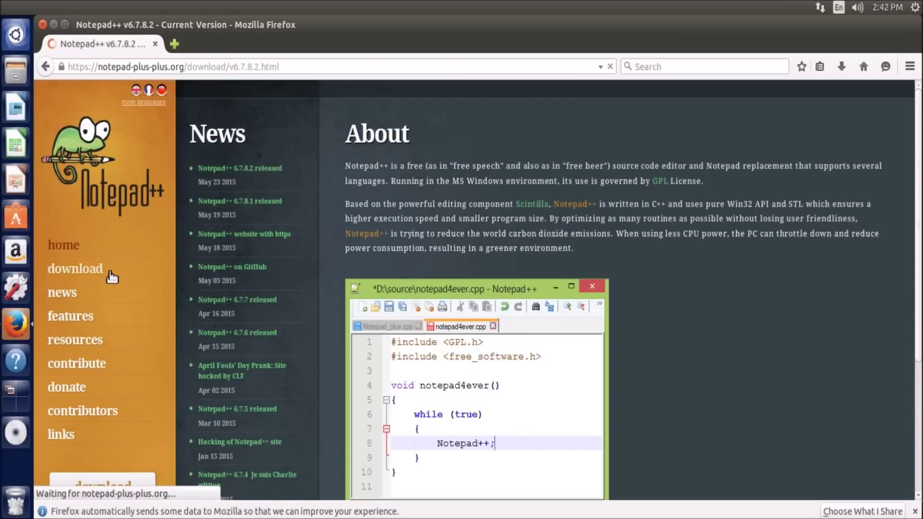
scroll(570, 307, down, 3)
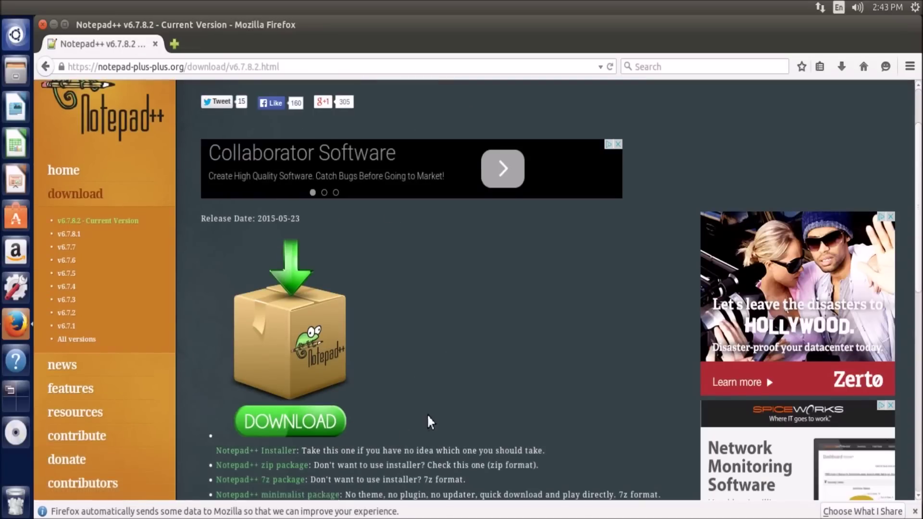
scroll(423, 413, down, 3)
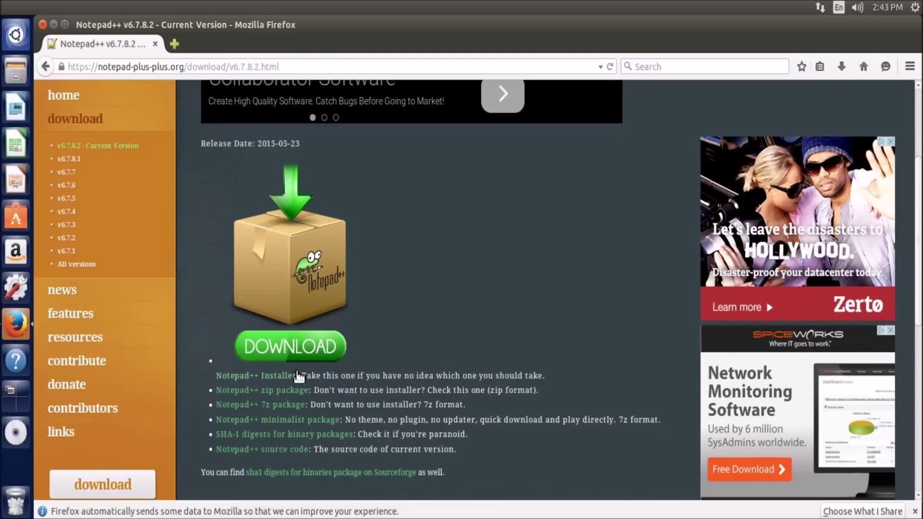
Save the Notepad++ Installer npp.6.7.8.2.Installer.exe to disk
click(296, 377)
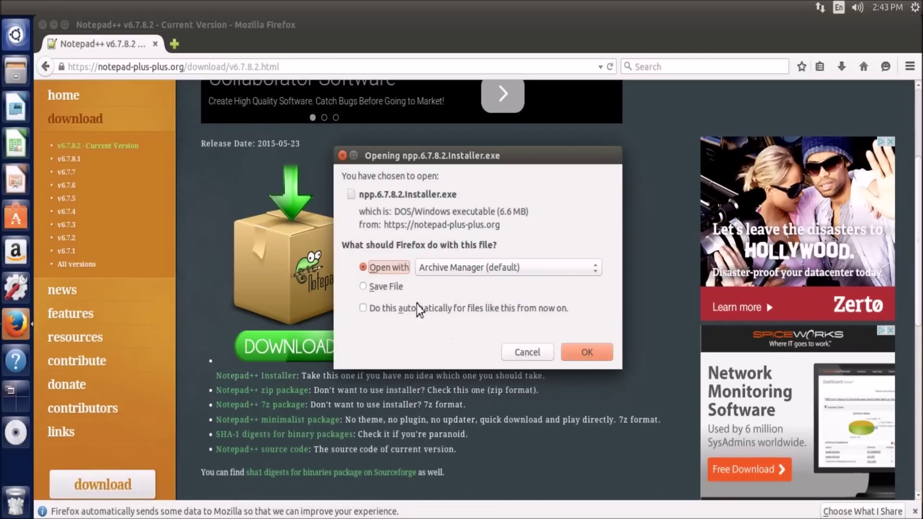
click(463, 269)
click(392, 291)
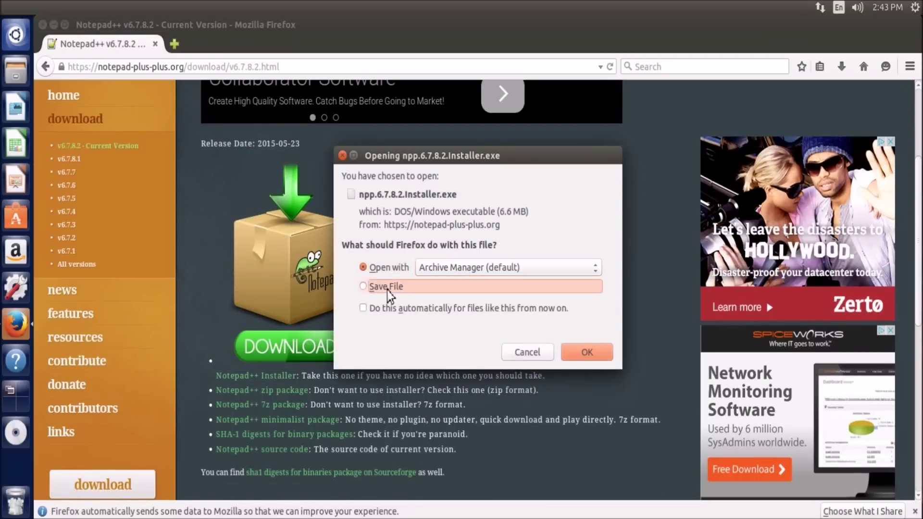
click(392, 291)
click(582, 355)
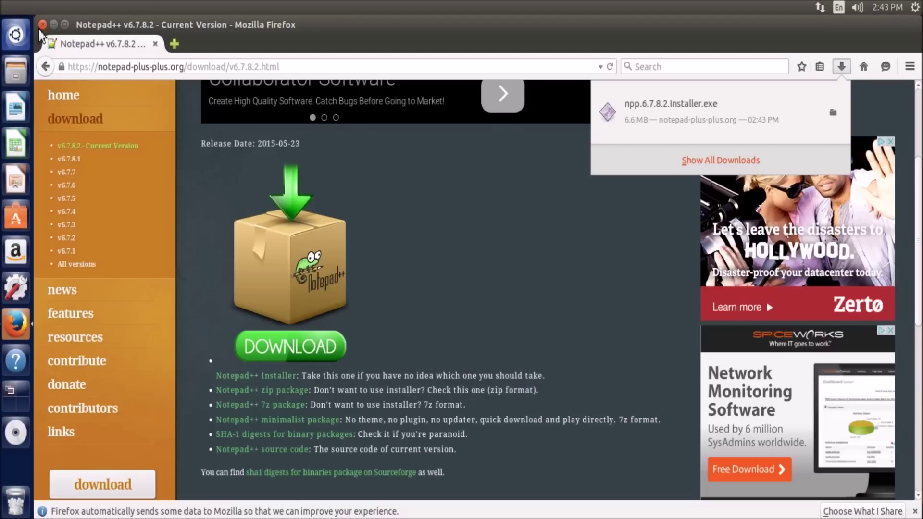
click(40, 31)
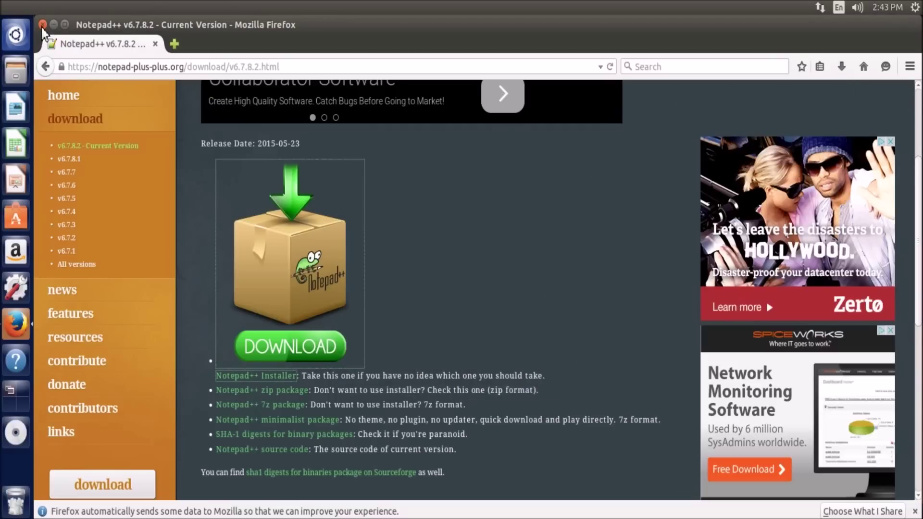
Close Firefox, search 'wine' and open Wine Windows Program Loader's details, then close Software Center
click(41, 27)
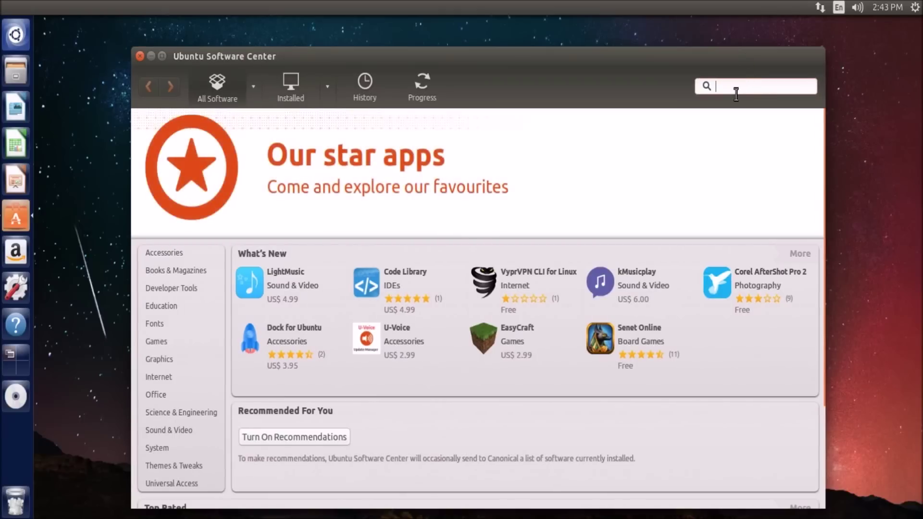
text(wine)
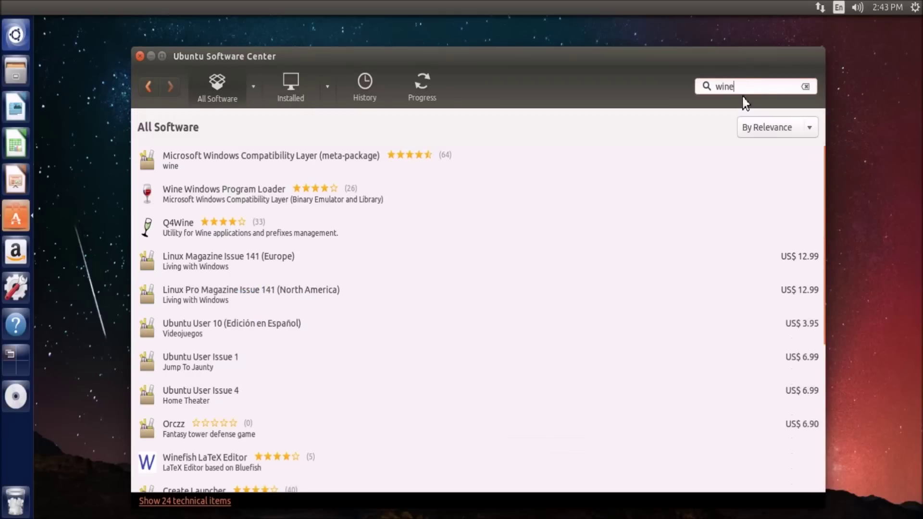
click(232, 197)
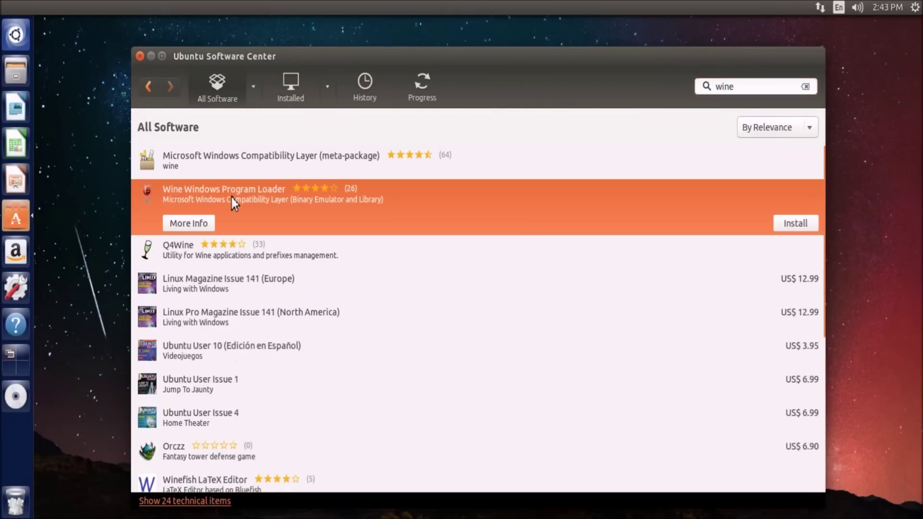
click(218, 200)
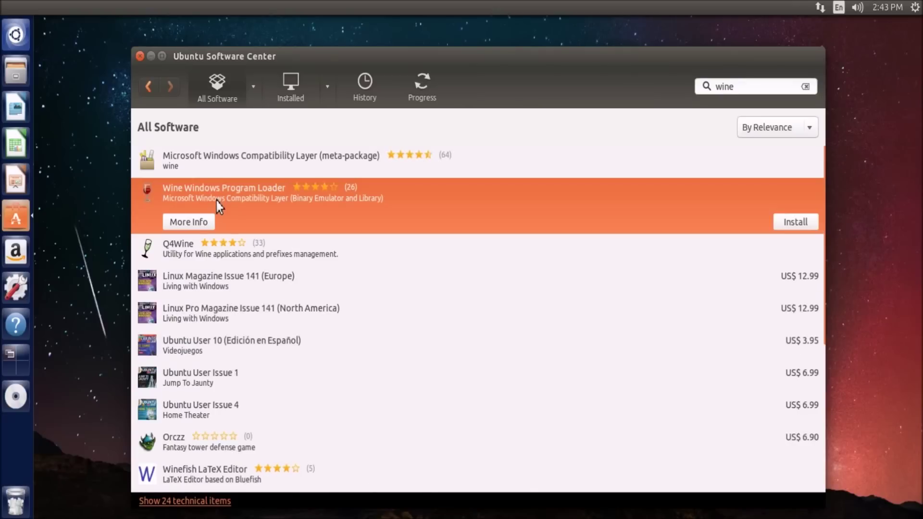
click(203, 224)
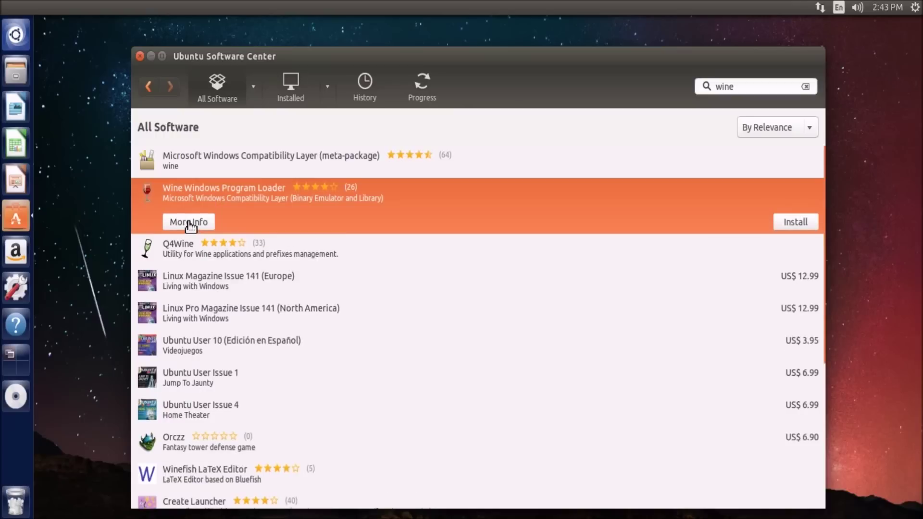
click(191, 224)
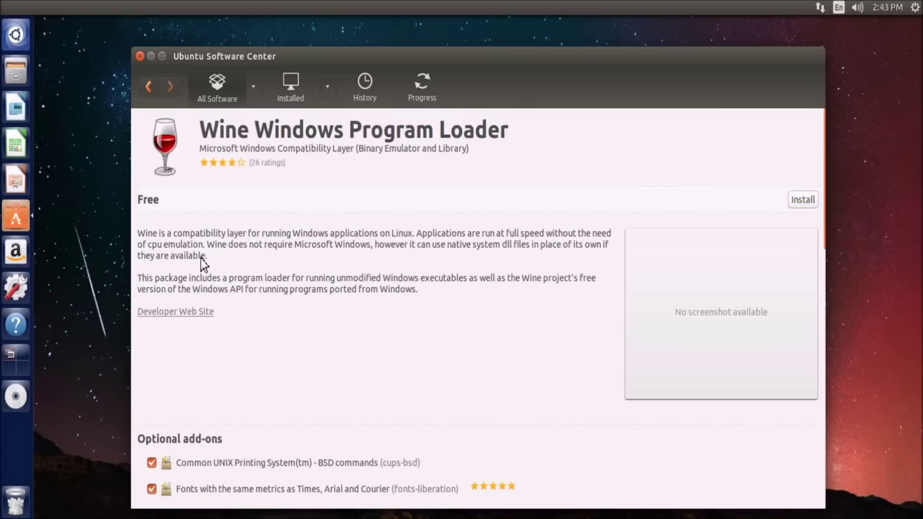
click(144, 55)
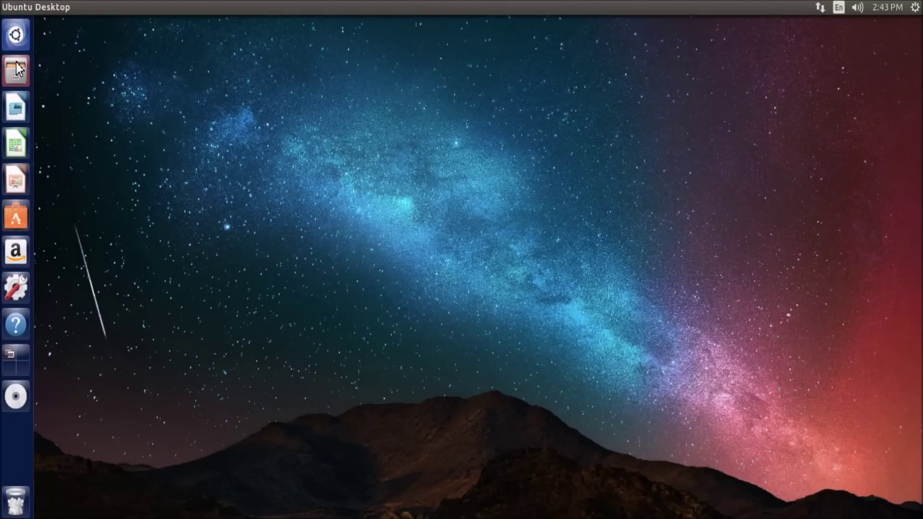
Open Files on the Downloads folder holding npp.6.7.8.2.Installer.exe and move it right
click(17, 69)
click(82, 155)
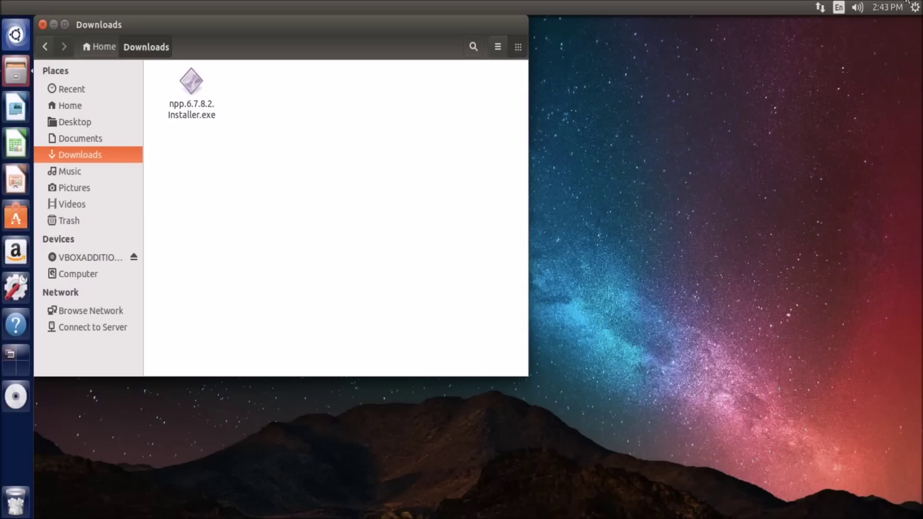
drag(390, 25, 609, 25)
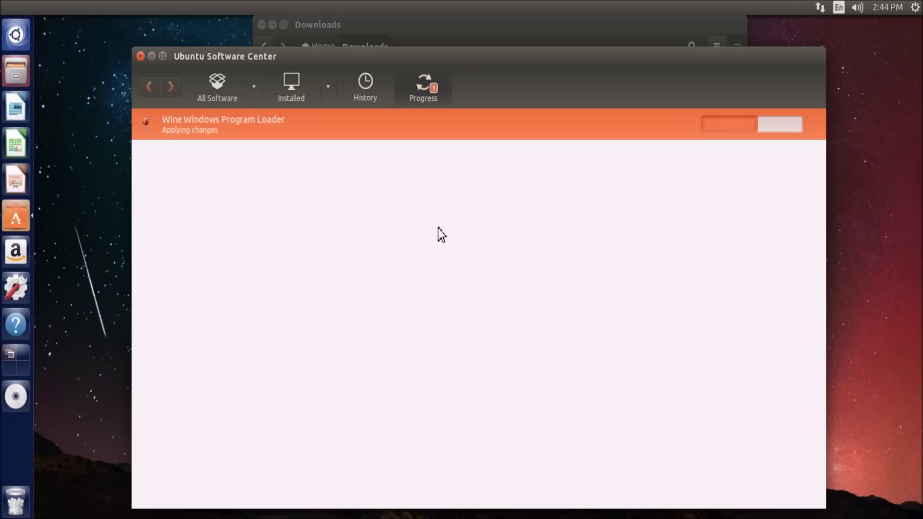
Move Software Center aside and close the Downloads window
drag(202, 59, 427, 111)
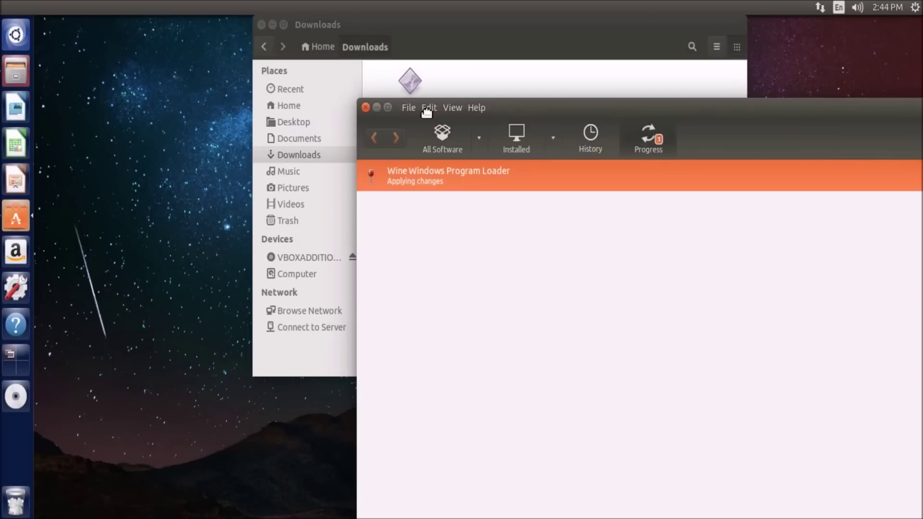
click(288, 40)
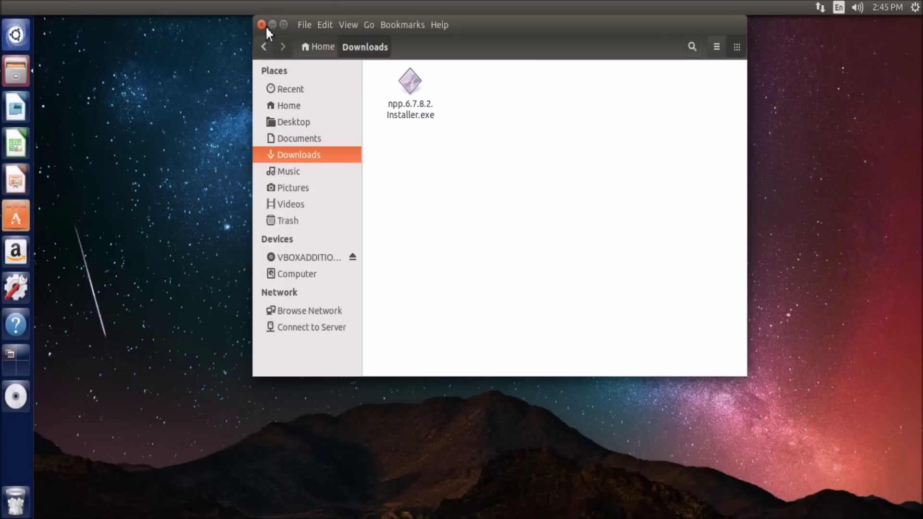
click(266, 25)
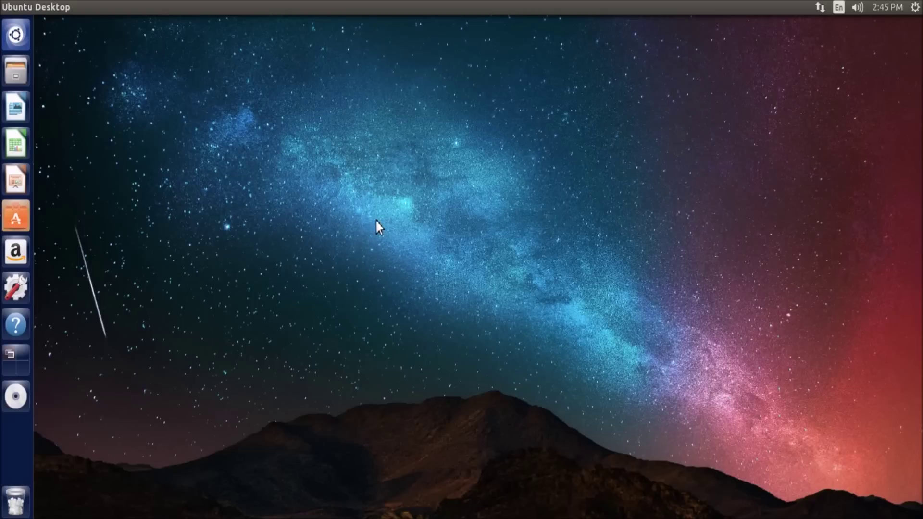
Check Wine's installation progress, minimize Software Center, and open the file manager
click(13, 224)
drag(557, 116, 431, 76)
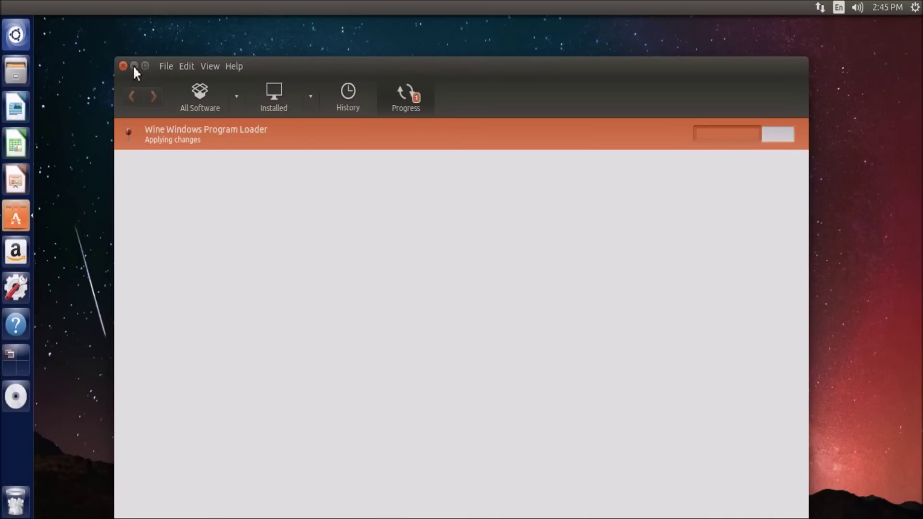
click(134, 66)
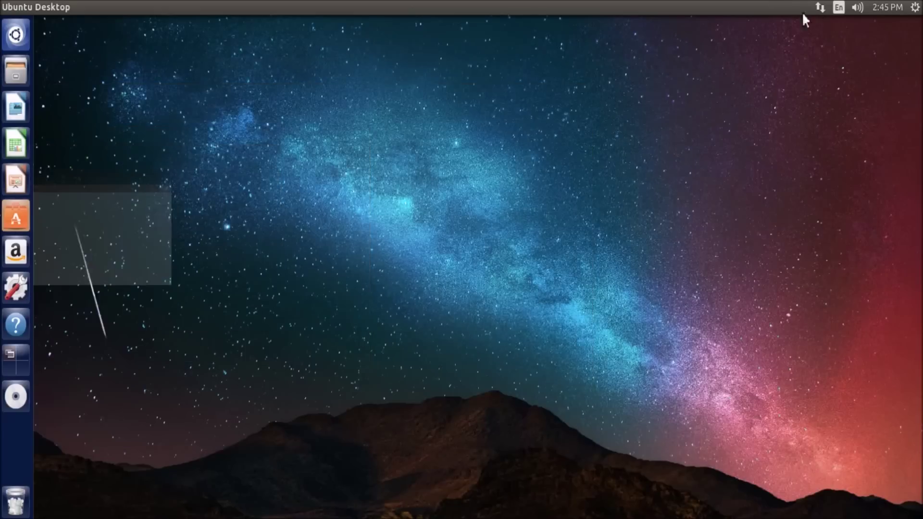
drag(301, 188, 713, 128)
drag(683, 128, 378, 266)
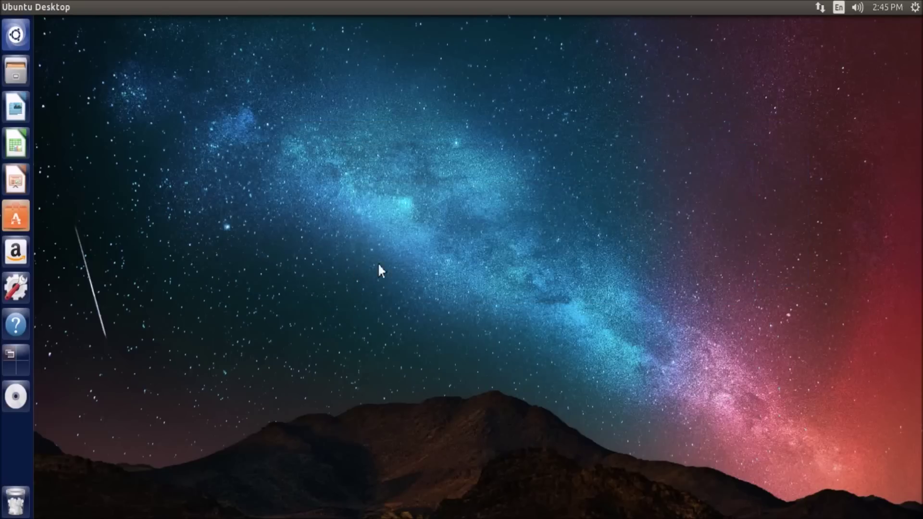
click(15, 218)
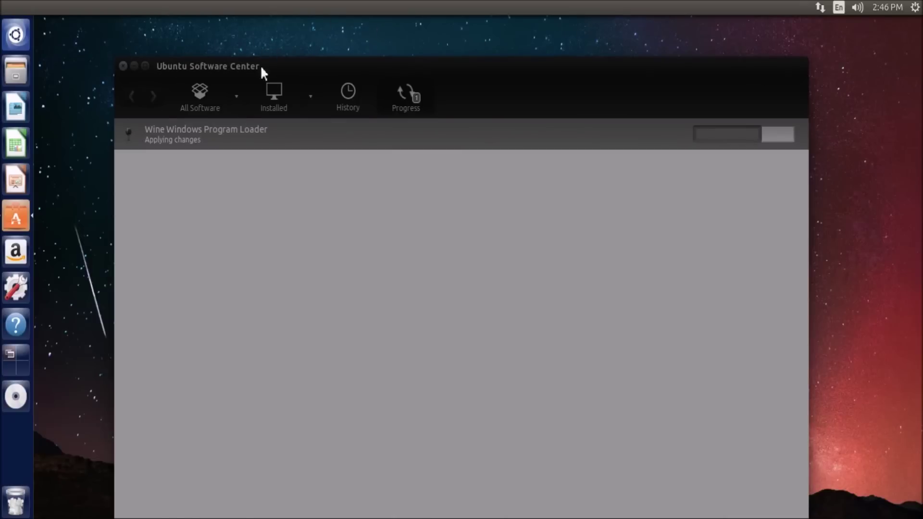
click(134, 65)
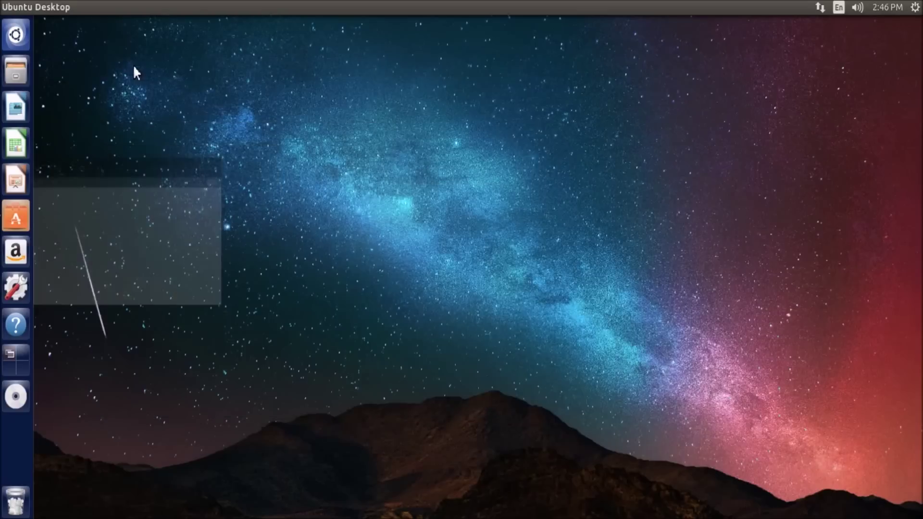
click(24, 68)
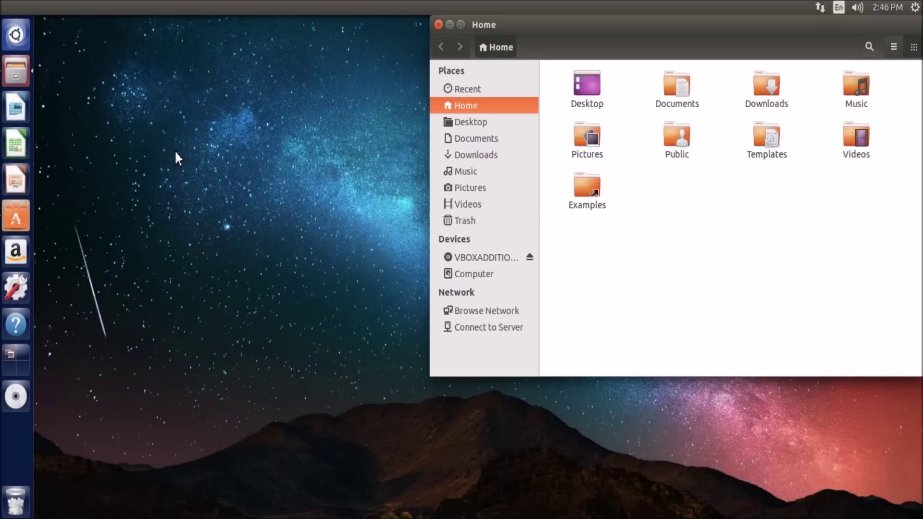
Run xkill in a terminal and kill the frozen Files window
key(ctrl+alt+t)
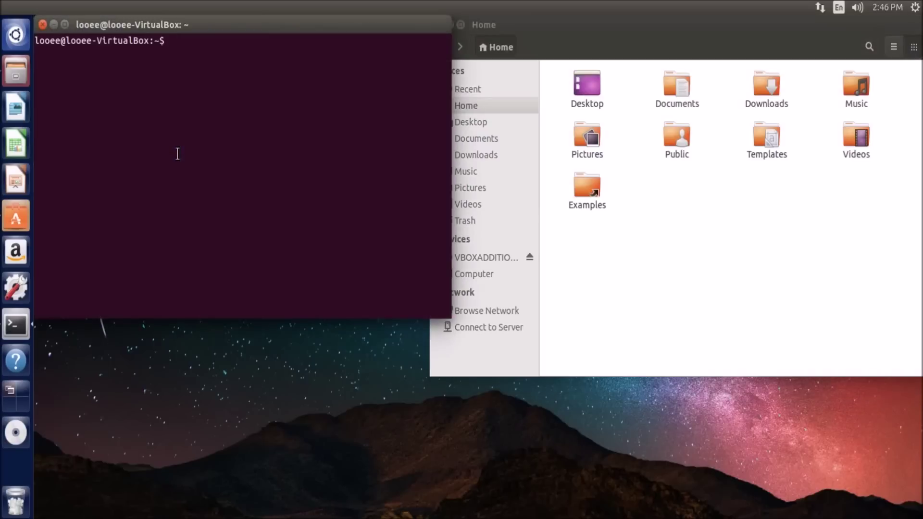
text(xkill)
key(Return)
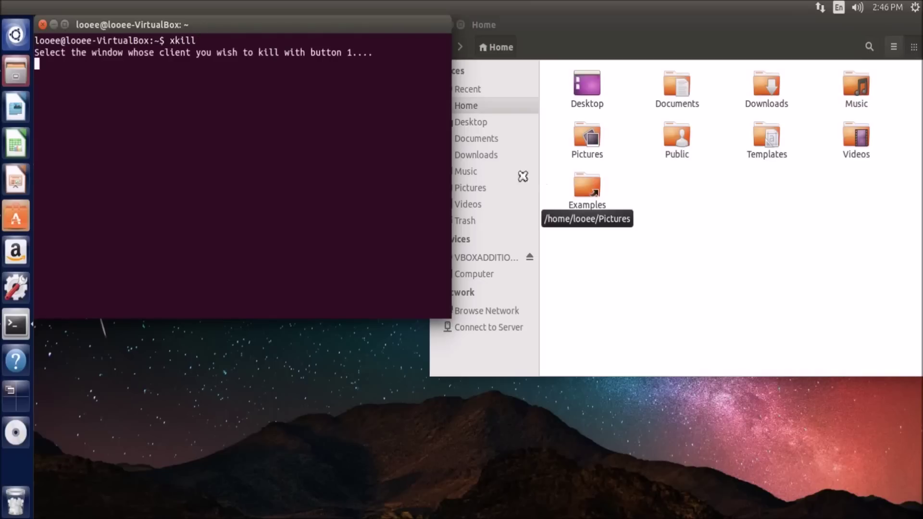
click(723, 250)
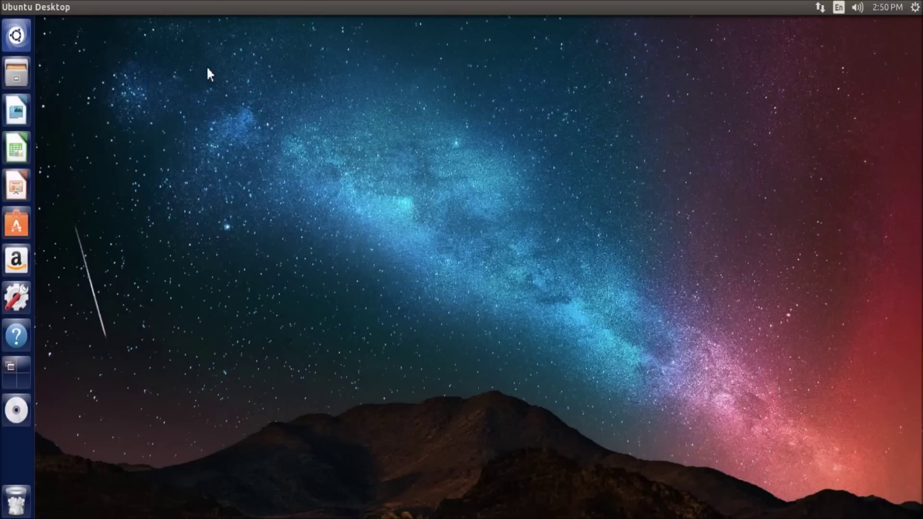
Open npp.6.7.8.2.Installer.exe from Downloads with Wine Windows Program Loader, then close Files
click(15, 83)
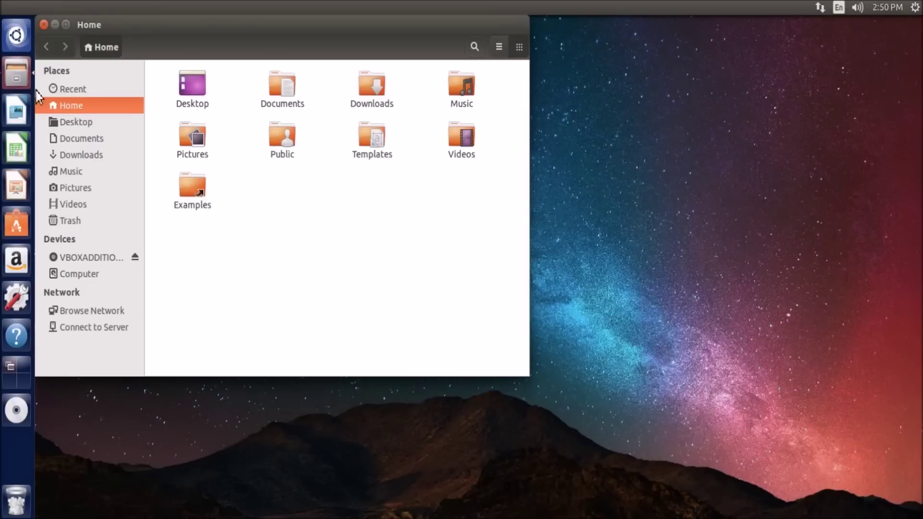
click(91, 154)
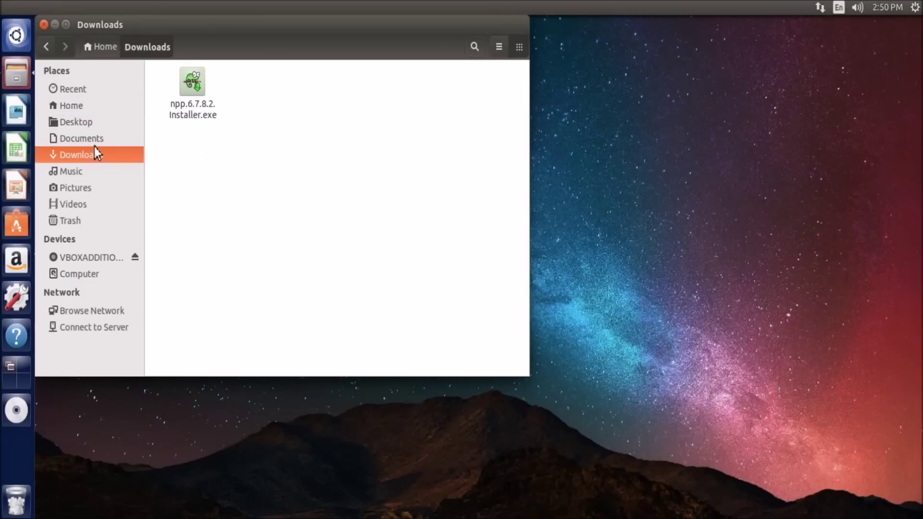
right_click(193, 94)
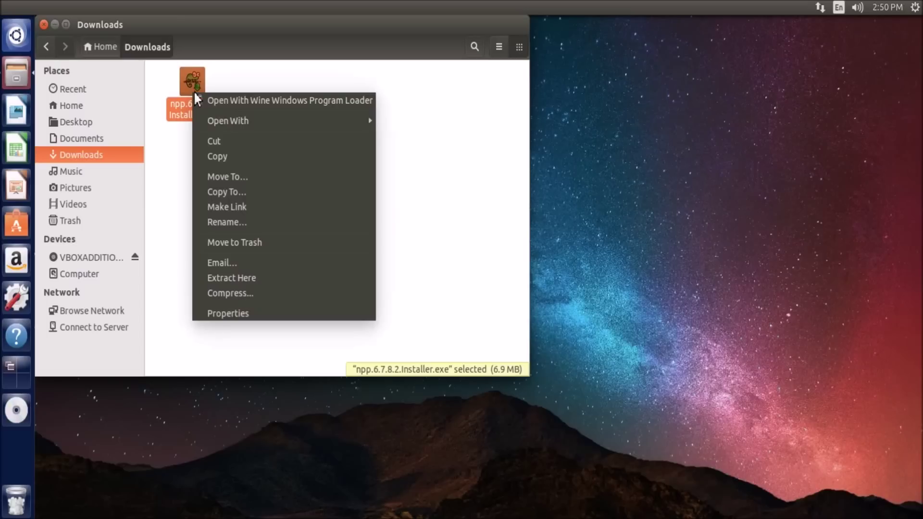
click(280, 101)
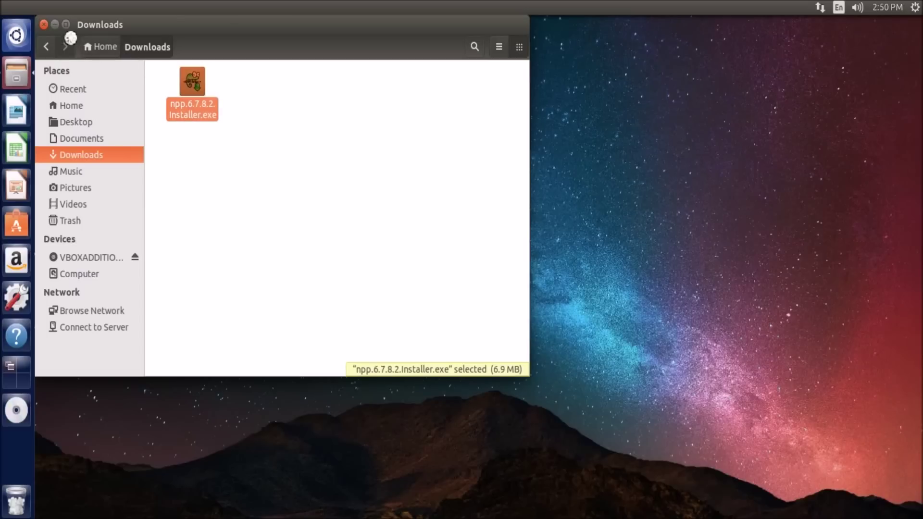
click(43, 24)
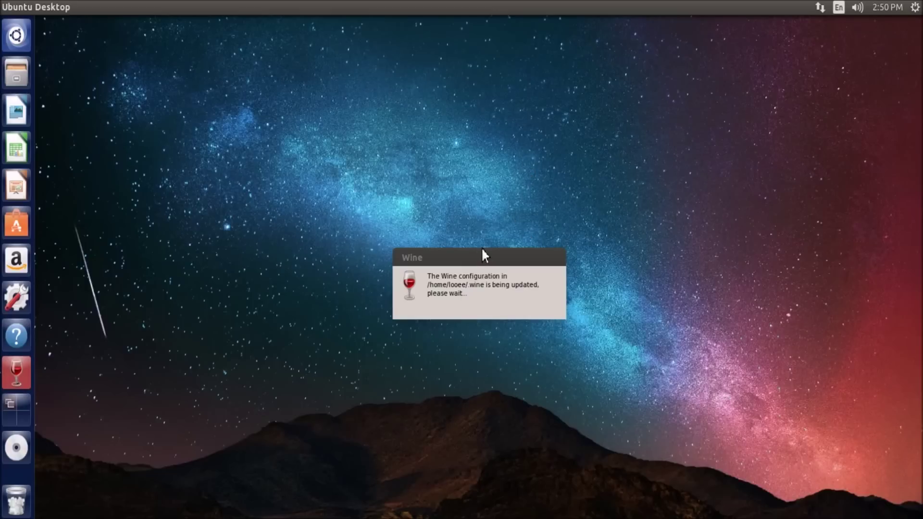
Start Notepad++ Setup in English, accepting the license, default location and default components
drag(482, 258, 567, 59)
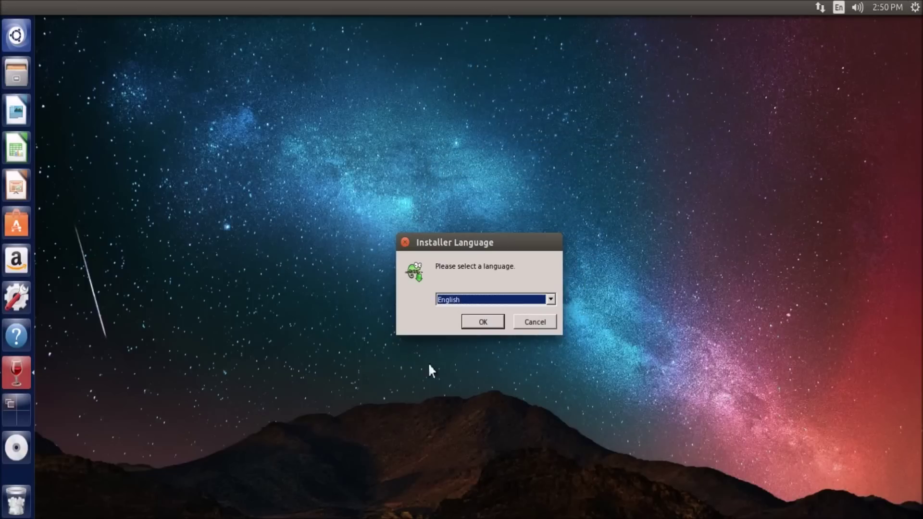
click(477, 324)
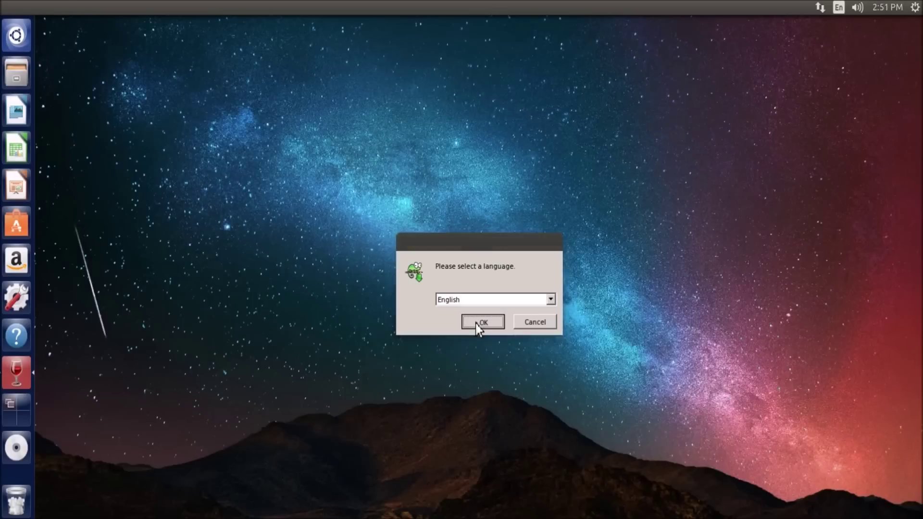
click(527, 398)
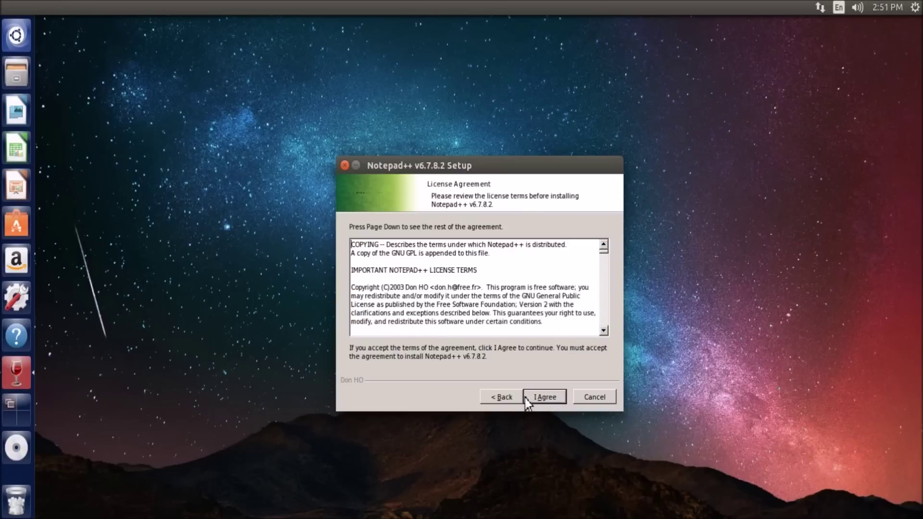
click(556, 398)
click(556, 398)
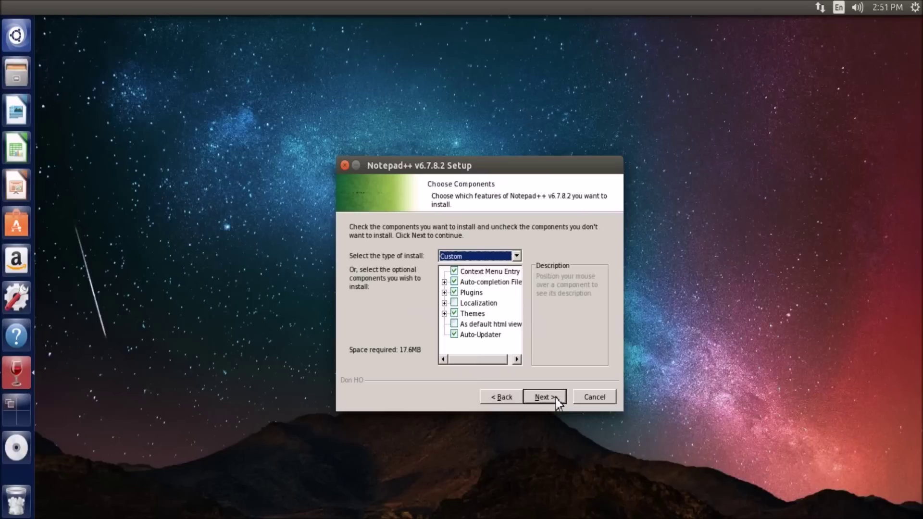
click(555, 398)
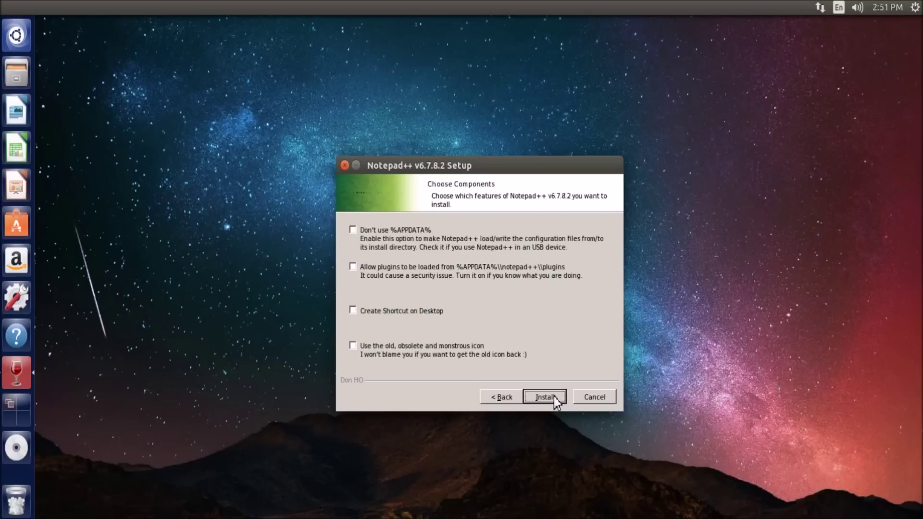
Add a desktop shortcut, install Notepad++, and untick Run Notepad++ on finish
click(406, 317)
click(550, 401)
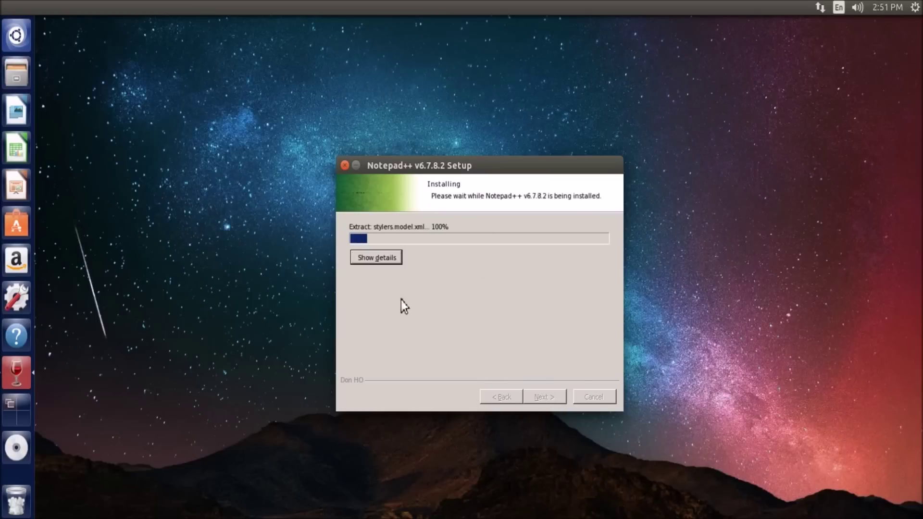
click(377, 262)
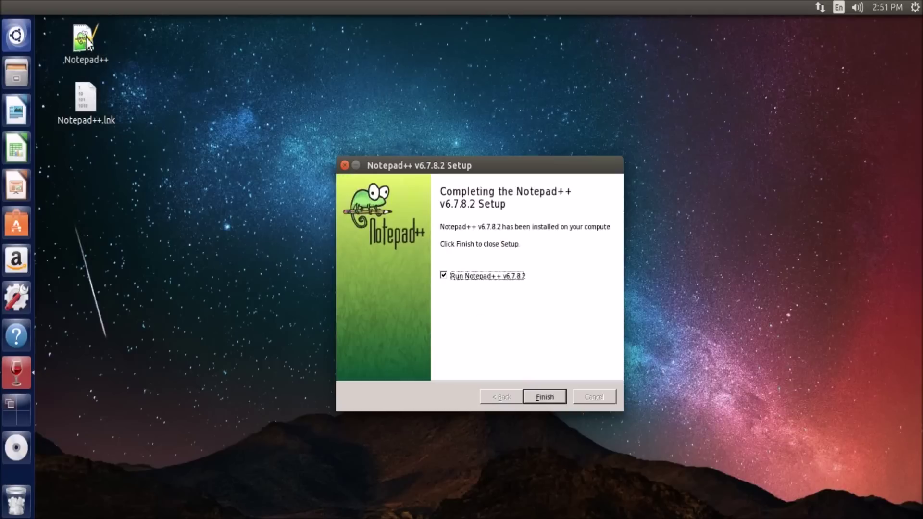
click(474, 275)
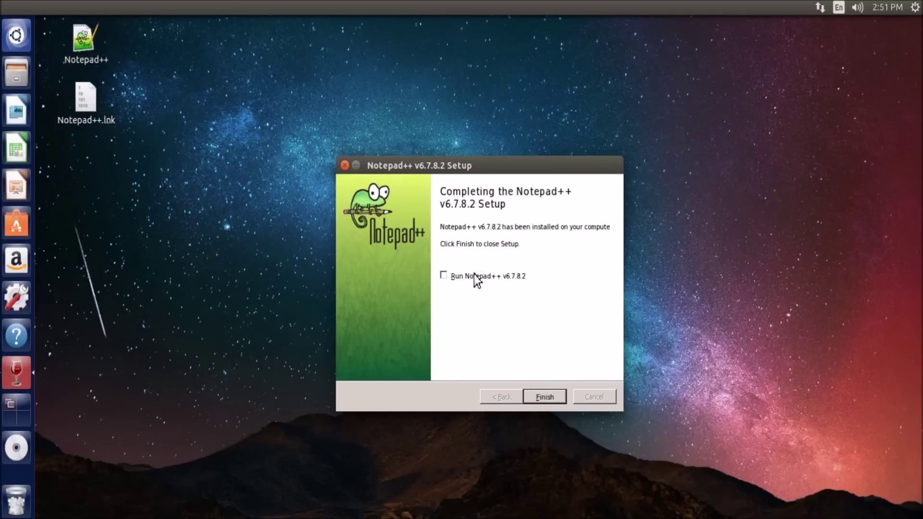
Finish the setup wizard and launch Notepad++ from its new desktop shortcut
click(545, 397)
double_click(85, 42)
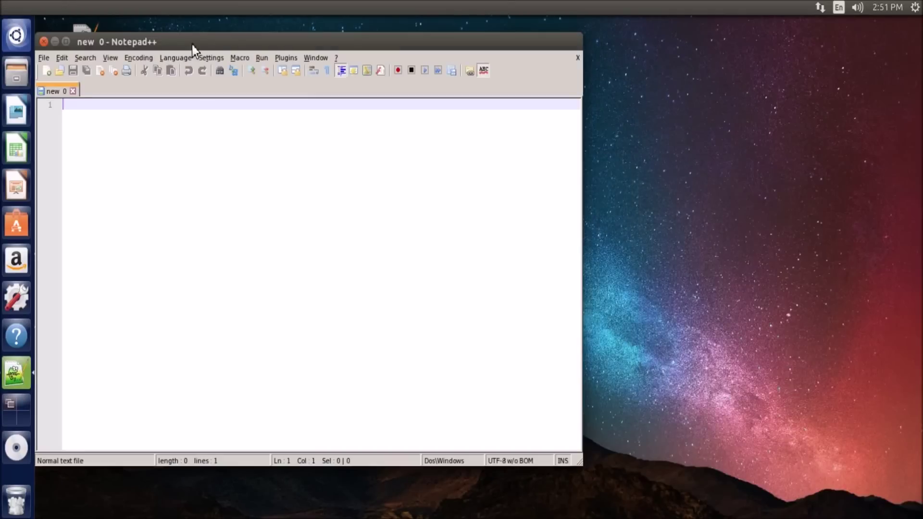
drag(192, 45, 350, 61)
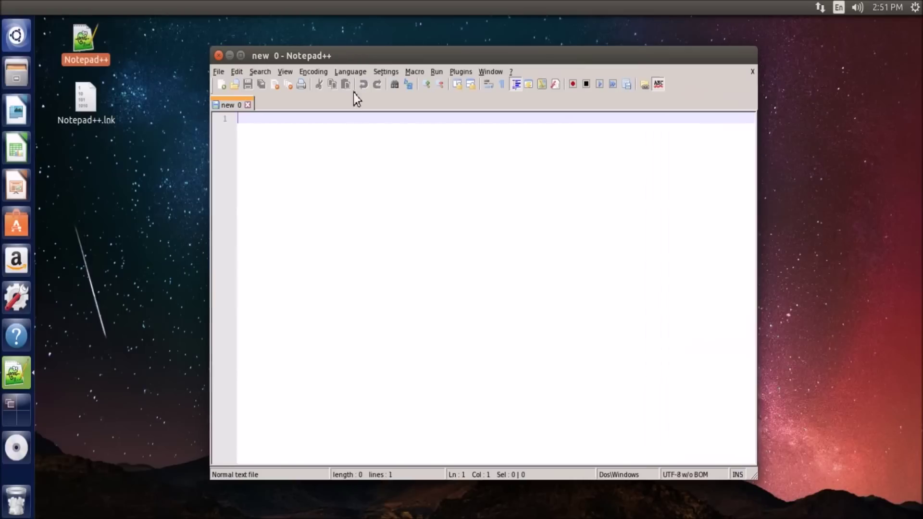
Type two test lines, 'azsdasd' and 'asdasdasdasd', then close Notepad++
text(azsd)
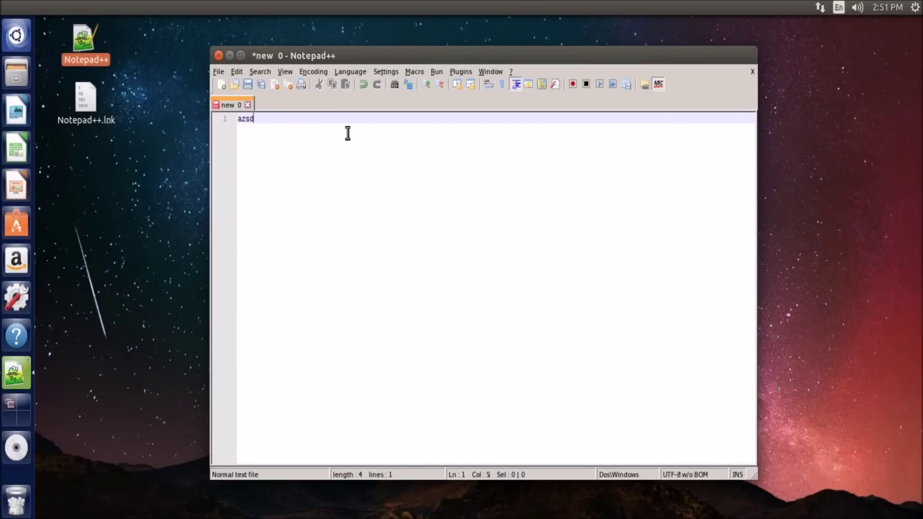
text(asd)
key(Return)
text(asdasdasd)
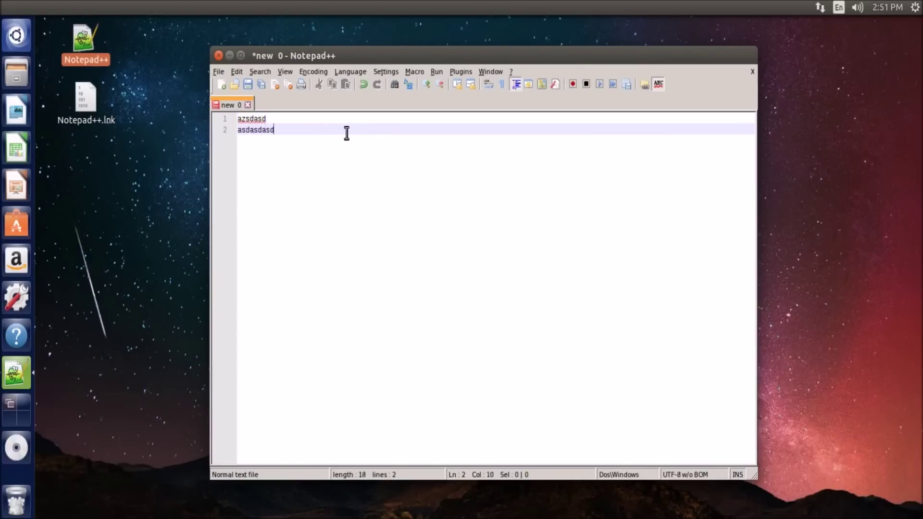
text(asd)
click(219, 57)
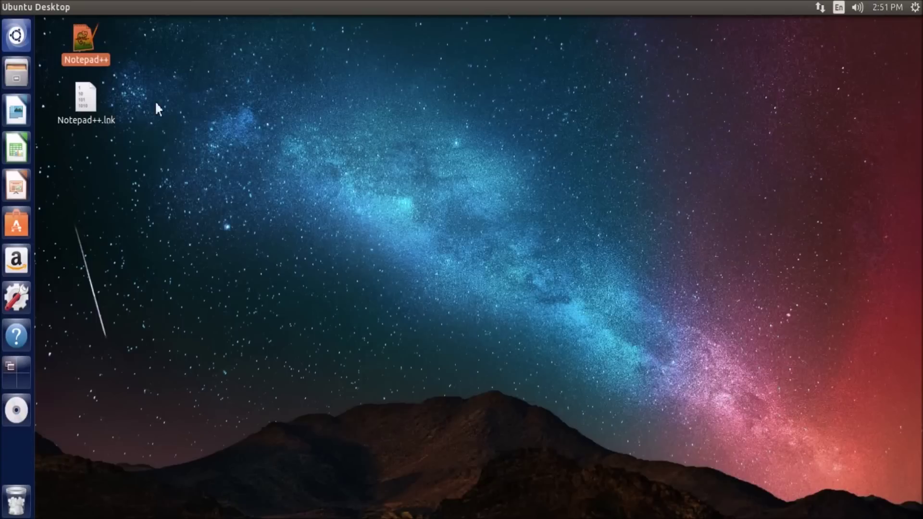
click(166, 119)
drag(378, 200, 723, 126)
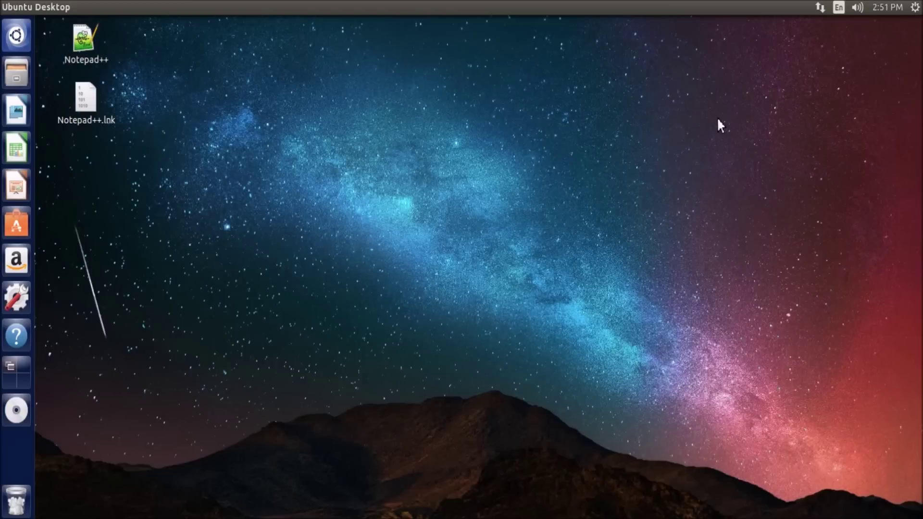